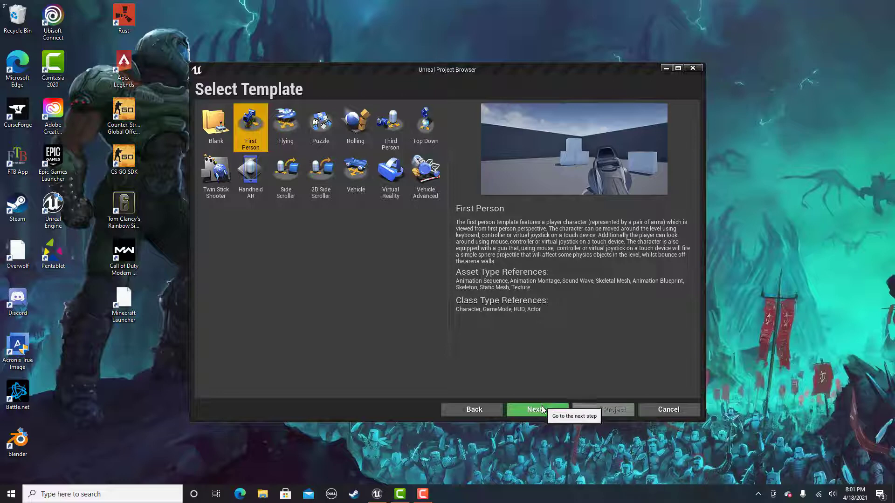
Create a new First Person template project named Fps2dWeapon.
{"action": "left_click", "coordinate": [543, 410]}
{"action": "left_click", "coordinate": [537, 379]}
{"action": "type", "text": "Fps"}
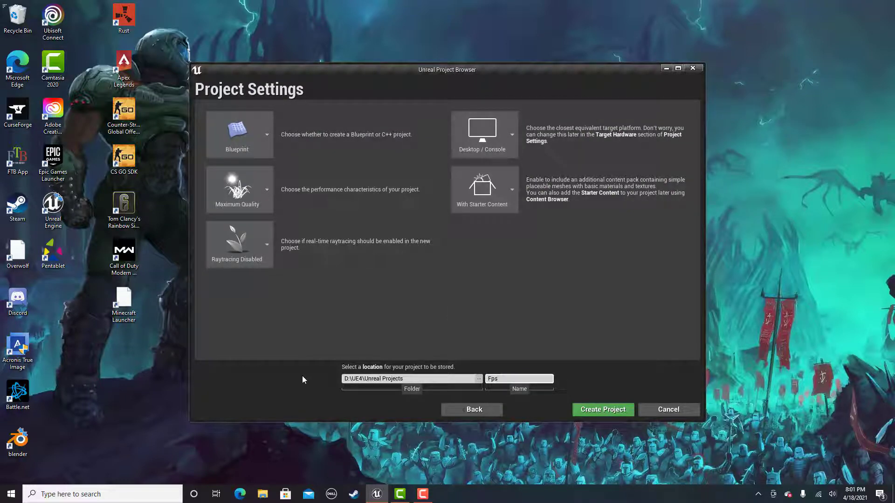
{"action": "type", "text": "@dWeap"}
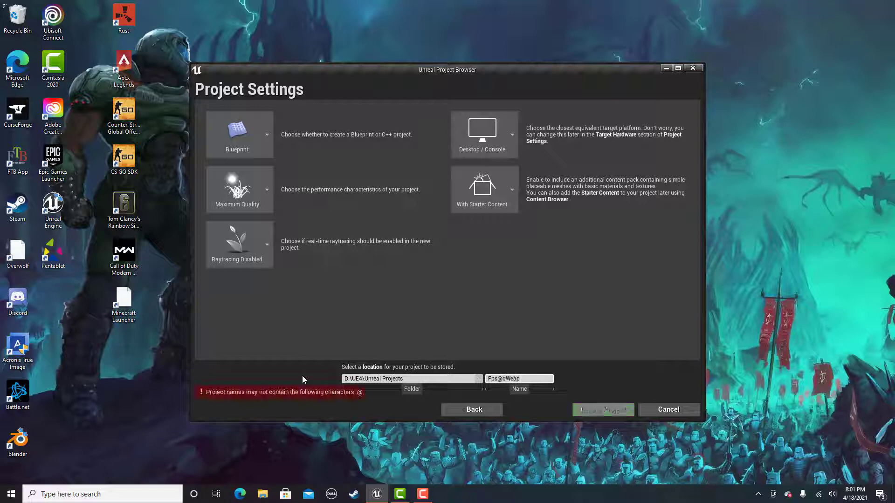
{"action": "type", "text": "on"}
{"action": "left_click", "coordinate": [603, 409]}
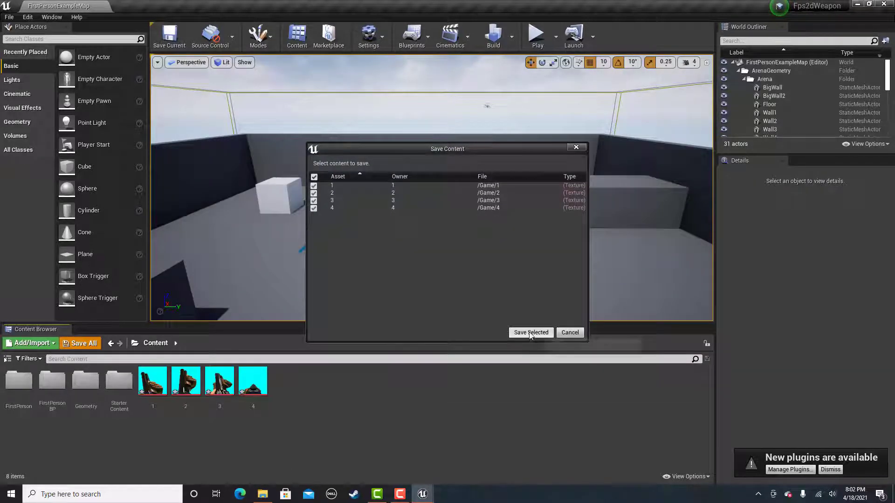
Save the imported gun images, preview texture 1, then select all four textures.
{"action": "left_click", "coordinate": [529, 331]}
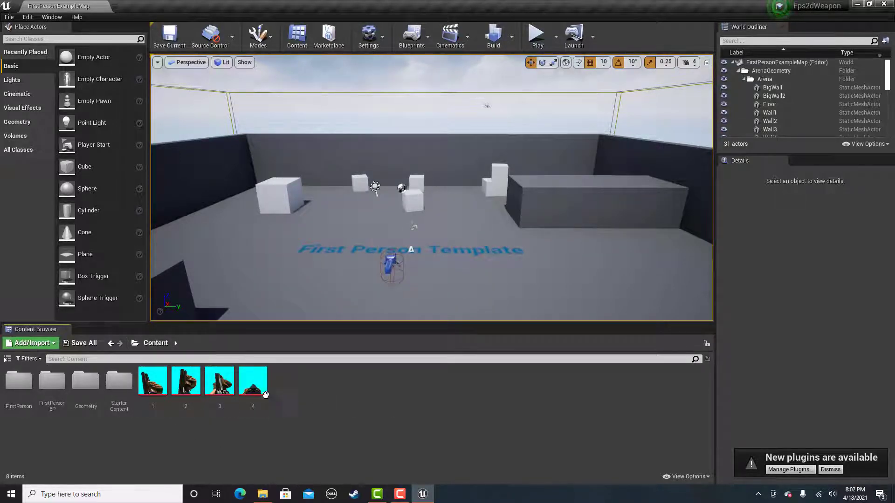
{"action": "double_click", "coordinate": [155, 389]}
{"action": "scroll", "coordinate": [392, 273], "scroll_direction": "up", "scroll_amount": 3}
{"action": "scroll", "coordinate": [456, 240], "scroll_direction": "up", "scroll_amount": 3}
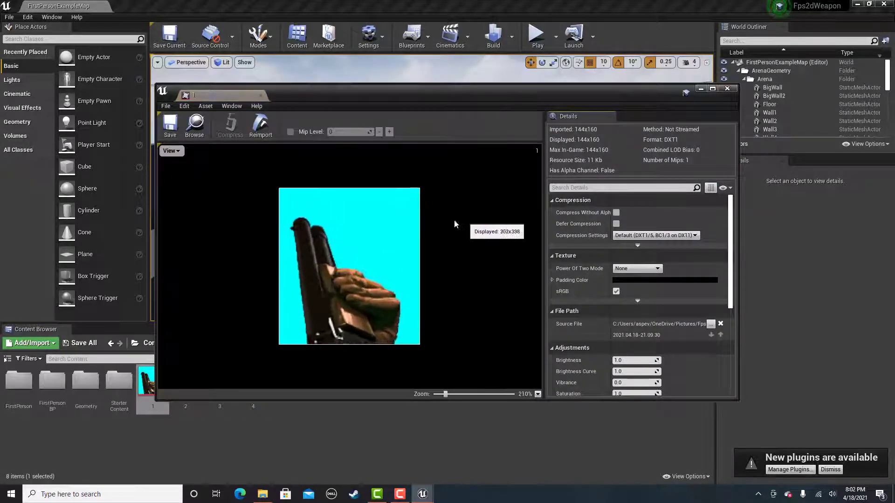
{"action": "scroll", "coordinate": [448, 224], "scroll_direction": "up", "scroll_amount": 1}
{"action": "left_click", "coordinate": [733, 91]}
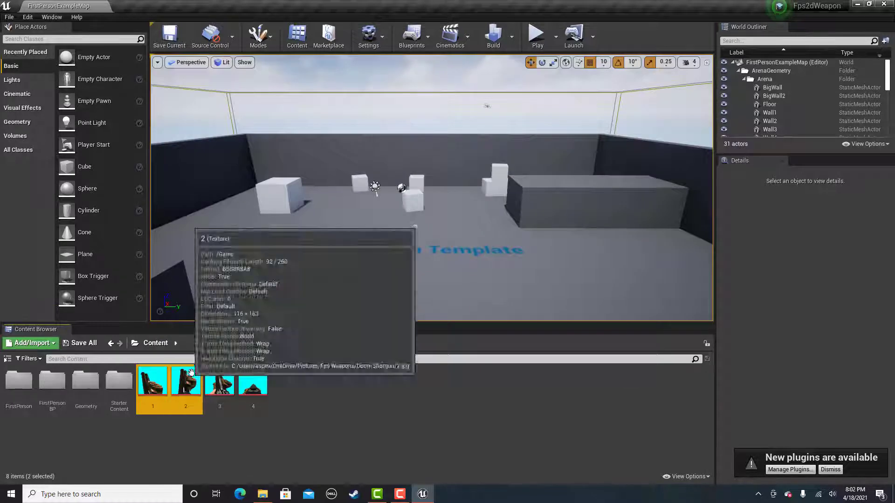
{"action": "left_click", "coordinate": [256, 383], "text": "shift"}
Apply Paper2D texture settings to the four selected gun textures and save all.
{"action": "right_click", "coordinate": [256, 384]}
{"action": "mouse_move", "coordinate": [295, 132]}
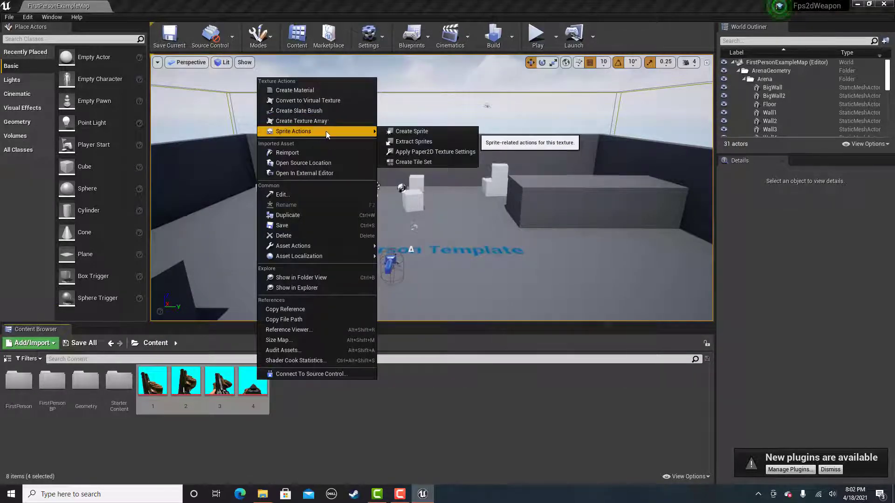
{"action": "left_click", "coordinate": [432, 153]}
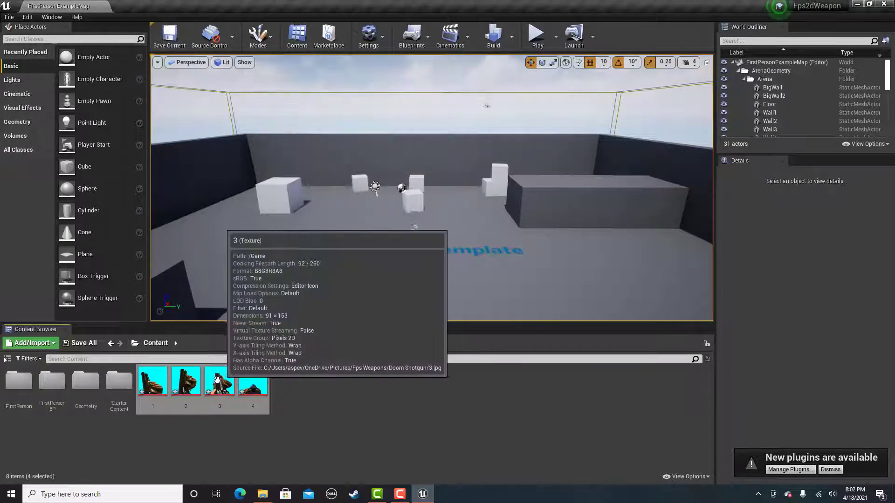
{"action": "left_click", "coordinate": [82, 344]}
{"action": "left_click", "coordinate": [530, 331]}
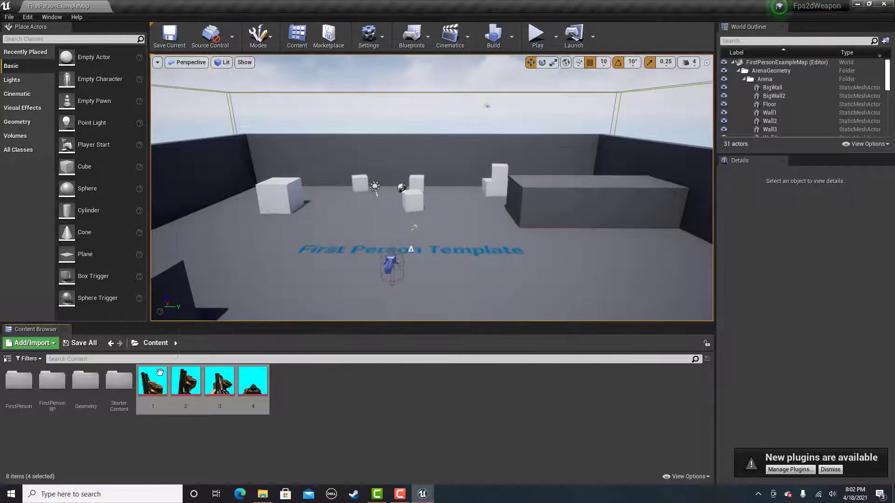
Chroma-key texture 1 with the sampled cyan background colour and a 0.5 threshold.
{"action": "double_click", "coordinate": [154, 382]}
{"action": "scroll", "coordinate": [348, 281], "scroll_direction": "up", "scroll_amount": 2}
{"action": "scroll", "coordinate": [348, 282], "scroll_direction": "up", "scroll_amount": 2}
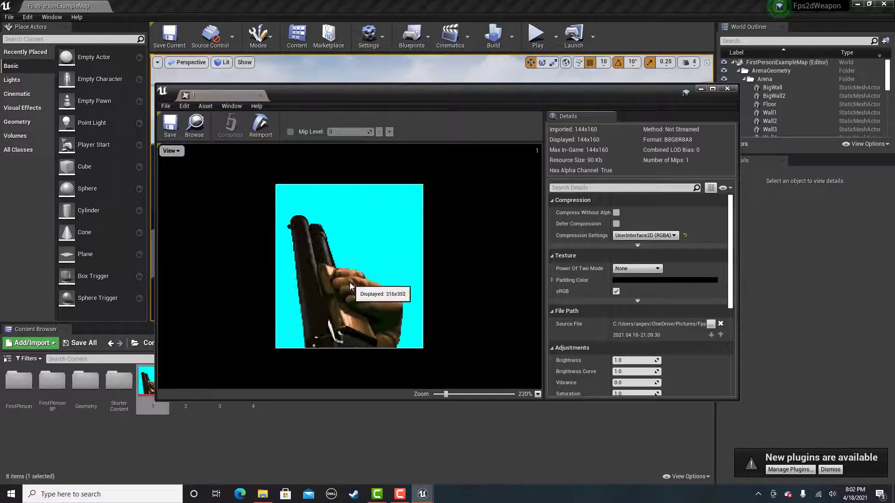
{"action": "scroll", "coordinate": [350, 282], "scroll_direction": "up", "scroll_amount": 3}
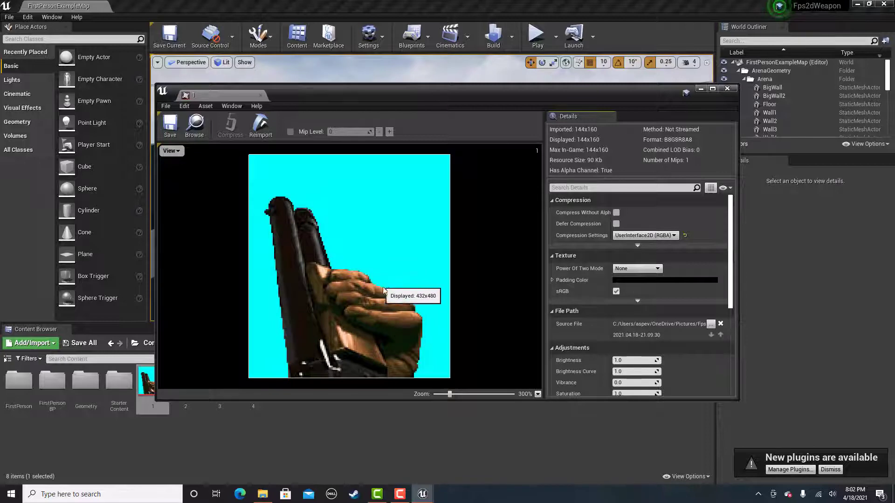
{"action": "scroll", "coordinate": [705, 391], "scroll_direction": "down", "scroll_amount": 2}
{"action": "scroll", "coordinate": [699, 351], "scroll_direction": "down", "scroll_amount": 3}
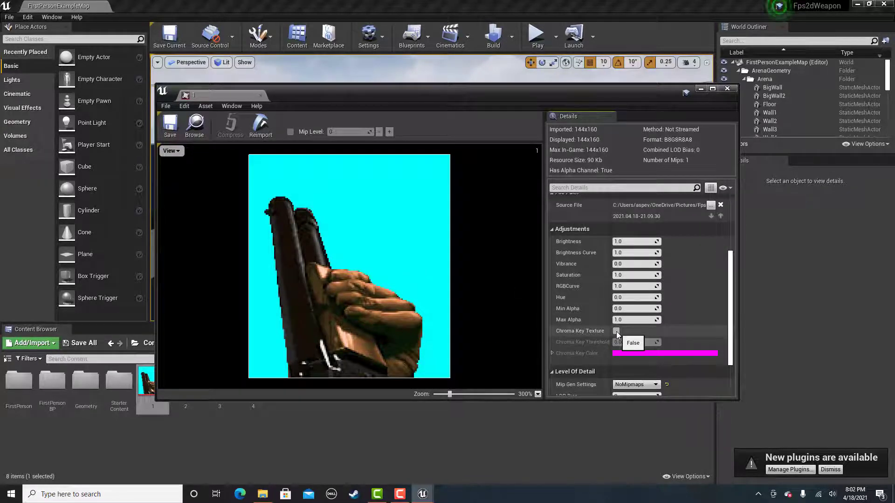
{"action": "left_click", "coordinate": [617, 331]}
{"action": "left_click", "coordinate": [628, 353]}
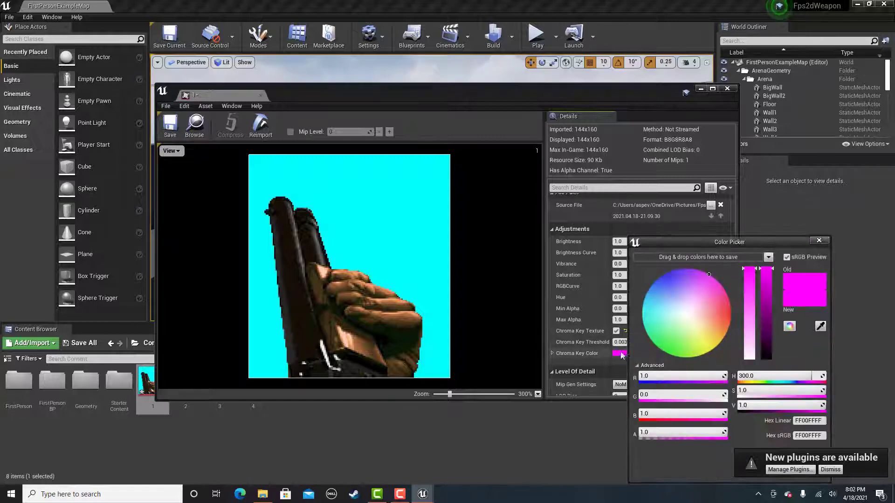
{"action": "left_click", "coordinate": [821, 327]}
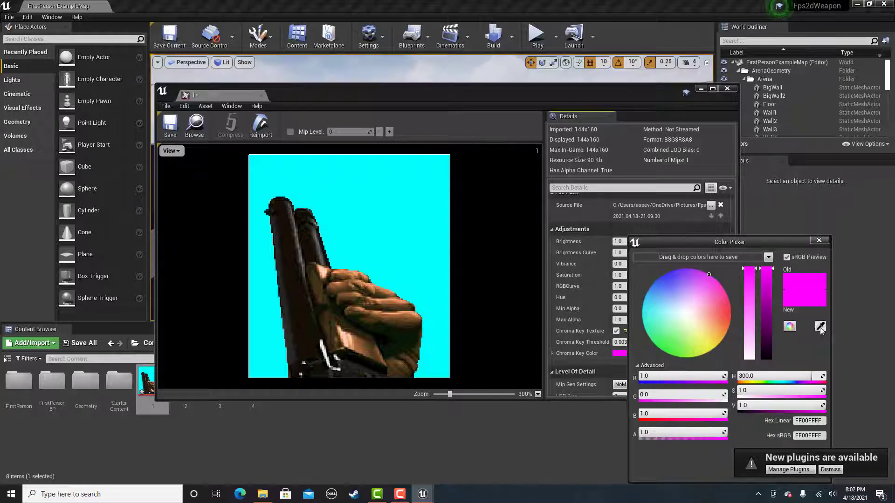
{"action": "left_click", "coordinate": [392, 206]}
{"action": "left_click", "coordinate": [820, 242]}
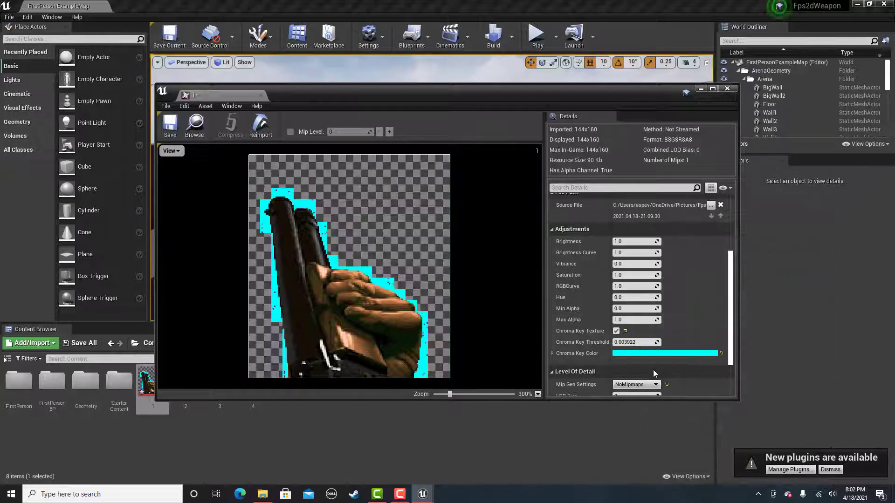
{"action": "scroll", "coordinate": [635, 343], "scroll_direction": "down", "scroll_amount": 1}
{"action": "left_click", "coordinate": [635, 328]}
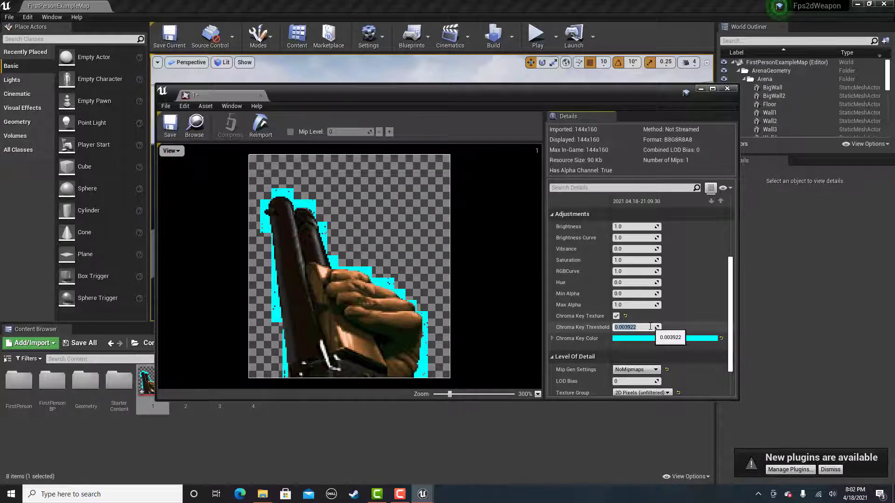
{"action": "type", "text": "05"}
{"action": "key", "text": "Return"}
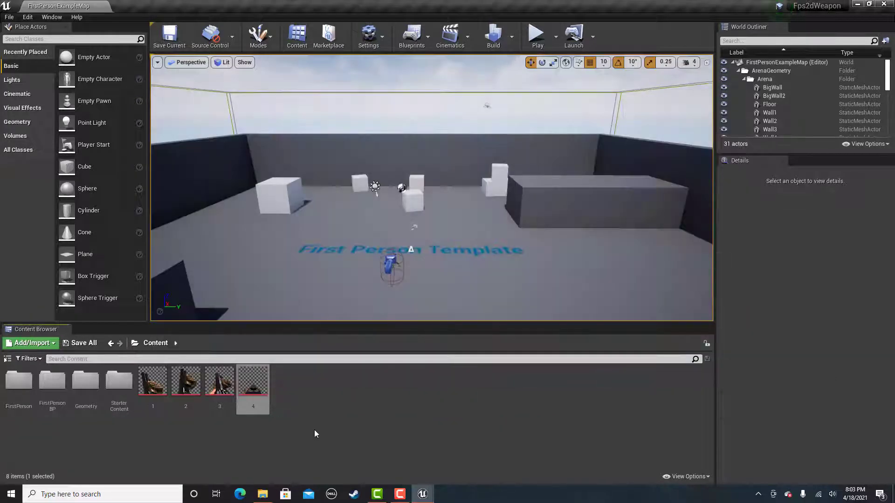
Check texture 2's transparency in the texture preview and clear the selection.
{"action": "left_click", "coordinate": [314, 431]}
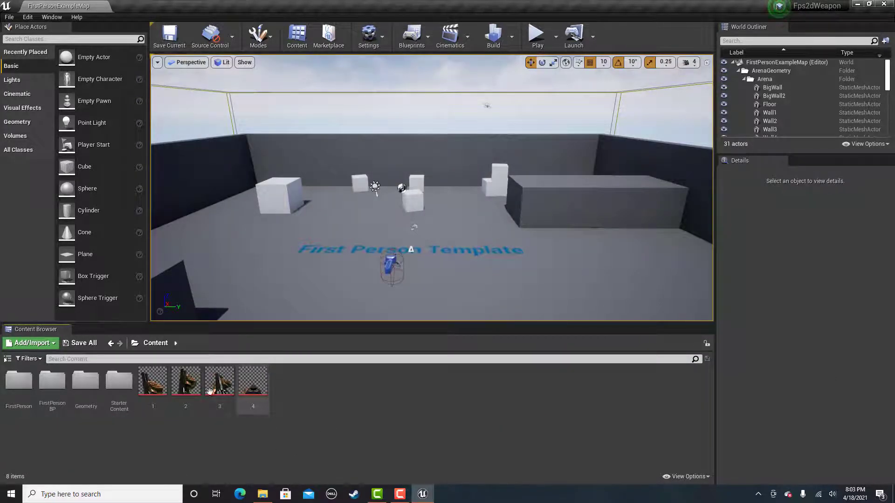
{"action": "double_click", "coordinate": [153, 384]}
{"action": "scroll", "coordinate": [328, 277], "scroll_direction": "up", "scroll_amount": 5}
{"action": "scroll", "coordinate": [329, 277], "scroll_direction": "up", "scroll_amount": 4}
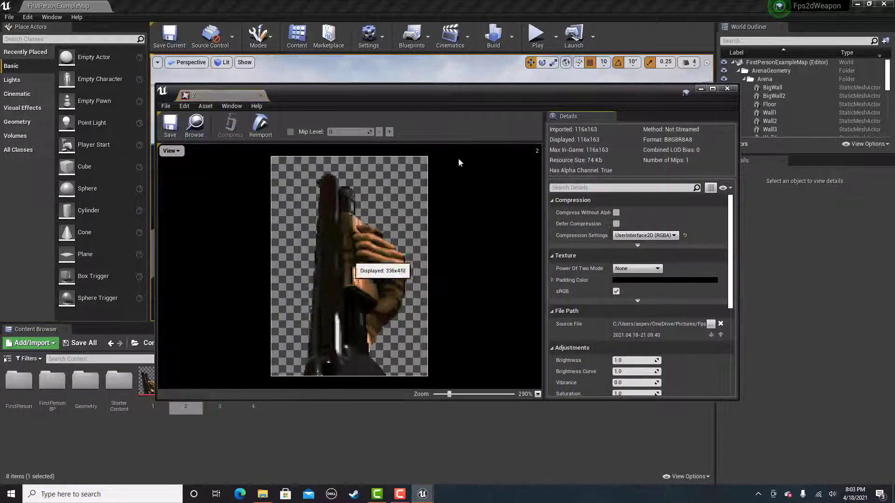
{"action": "left_click", "coordinate": [728, 89]}
{"action": "left_click", "coordinate": [311, 435]}
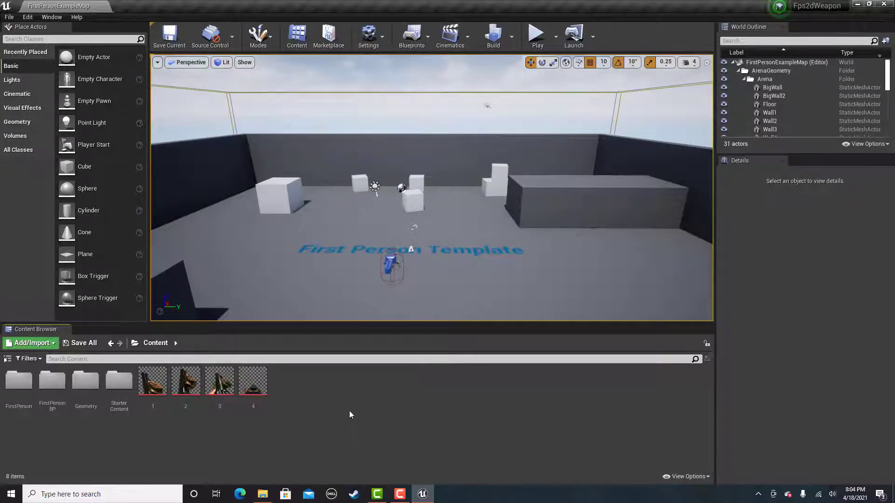
{"action": "right_click_drag", "start_coordinate": [384, 308], "coordinate": [489, 210]}
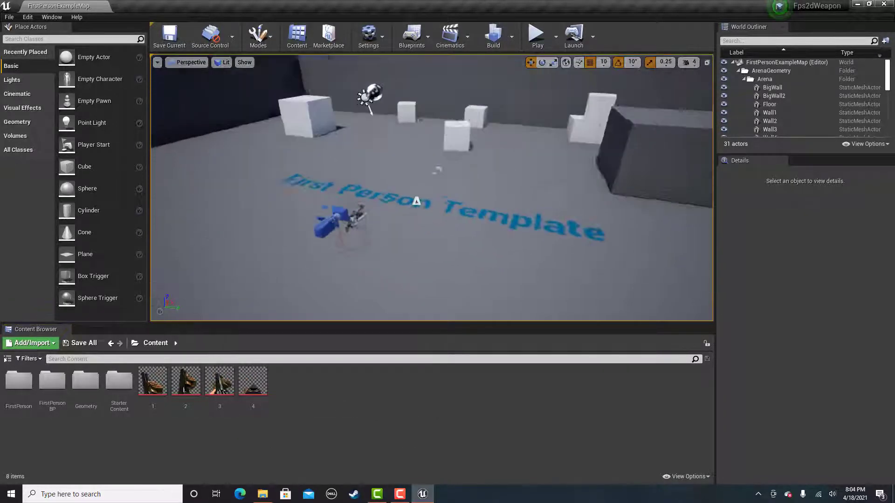
{"action": "right_click_drag", "start_coordinate": [420, 210], "coordinate": [300, 311]}
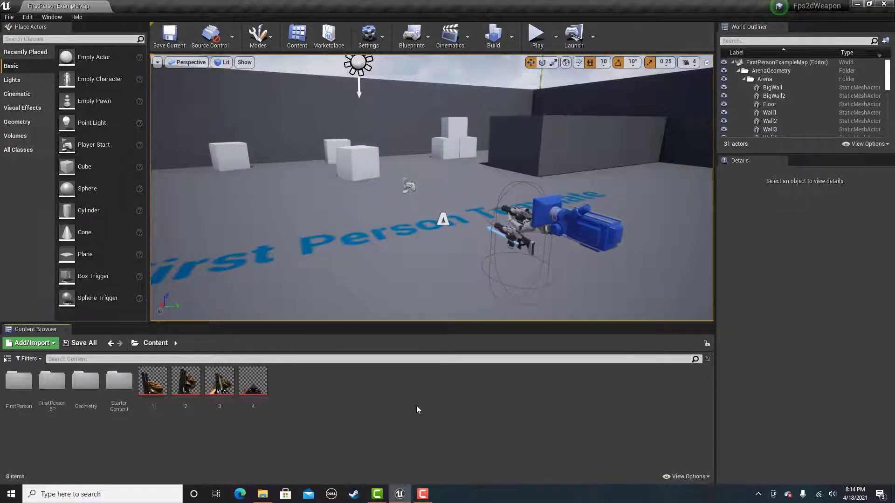
Create a User Interface Widget Blueprint named HUD in the Content folder.
{"action": "right_click", "coordinate": [357, 393]}
{"action": "mouse_move", "coordinate": [383, 384]}
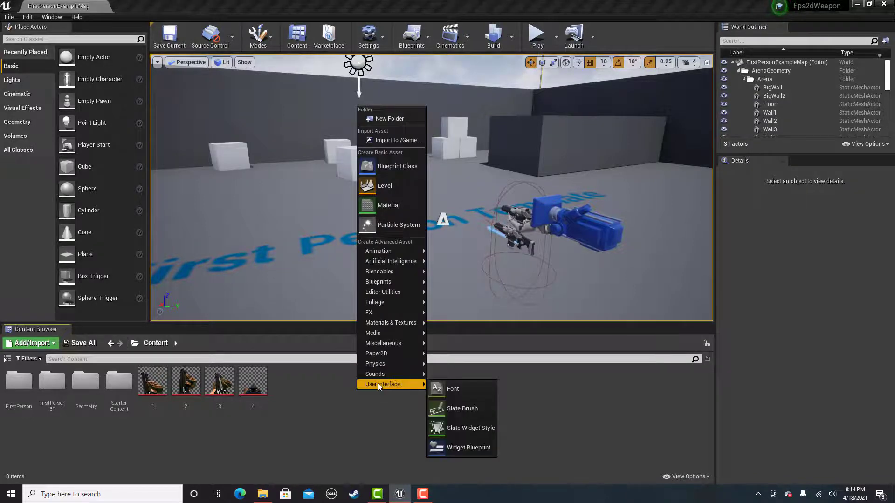
{"action": "left_click", "coordinate": [461, 448]}
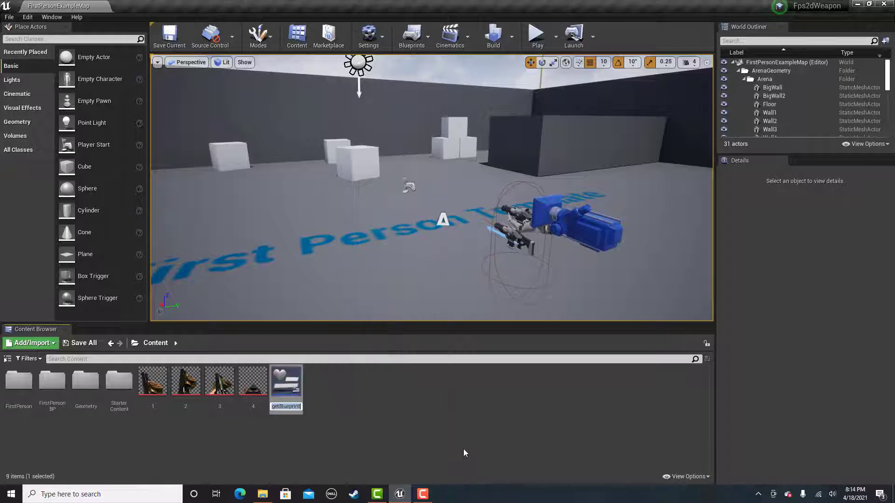
{"action": "key", "text": "Return"}
Add an Image widget to the HUD canvas and select it.
{"action": "double_click", "coordinate": [285, 381]}
{"action": "scroll", "coordinate": [347, 159], "scroll_direction": "down", "scroll_amount": 2}
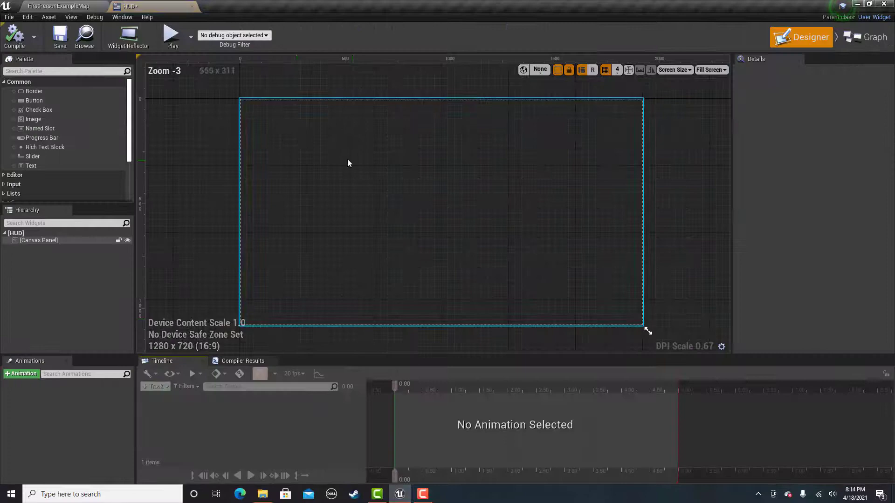
{"action": "left_click", "coordinate": [43, 119]}
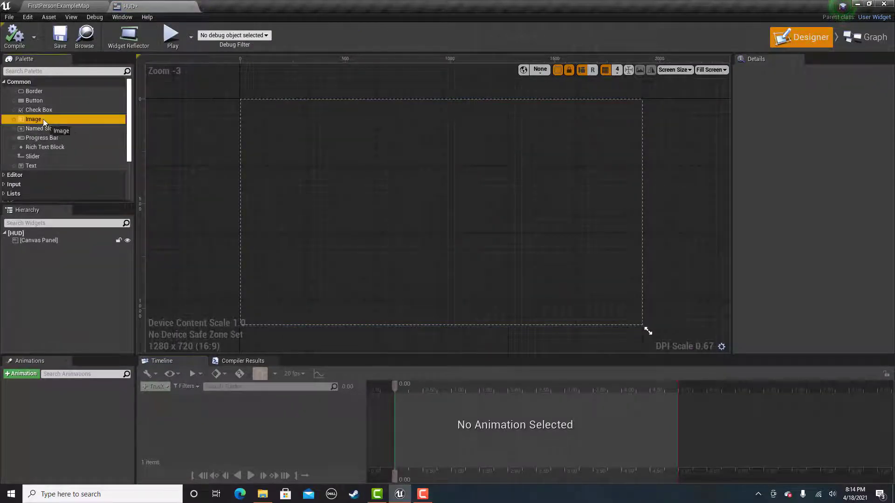
{"action": "left_click_drag", "start_coordinate": [42, 120], "coordinate": [39, 241]}
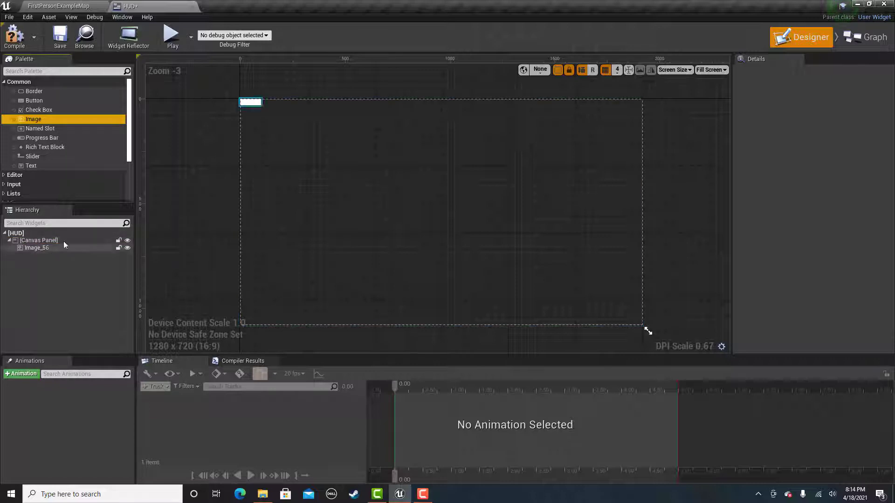
{"action": "left_click", "coordinate": [255, 107]}
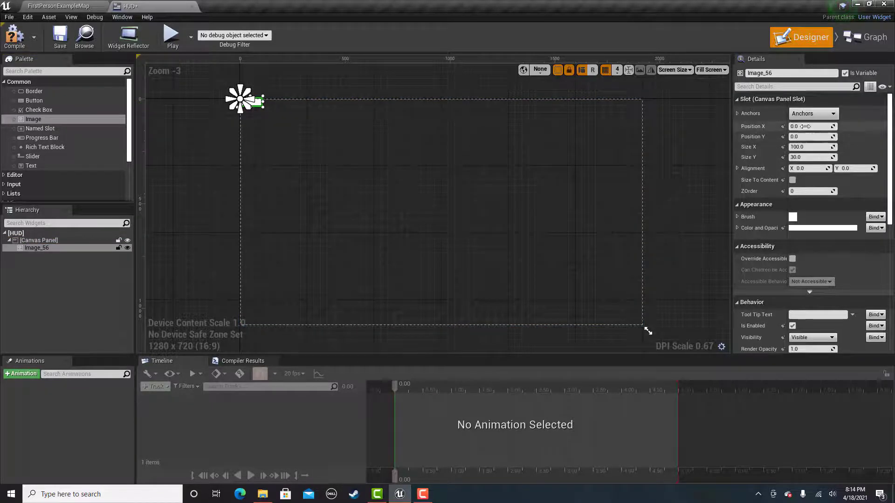
Size the image to 475 wide by 500 tall.
{"action": "left_click", "coordinate": [812, 146]}
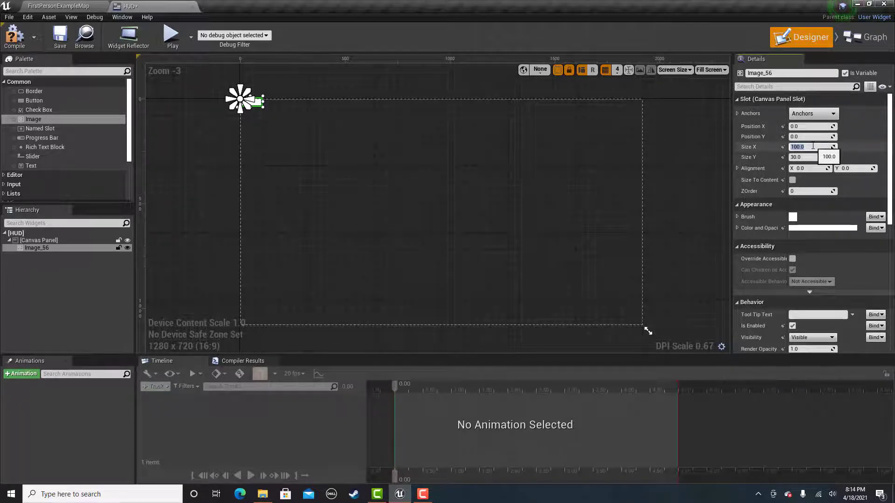
{"action": "type", "text": "475"}
{"action": "key", "text": "Return"}
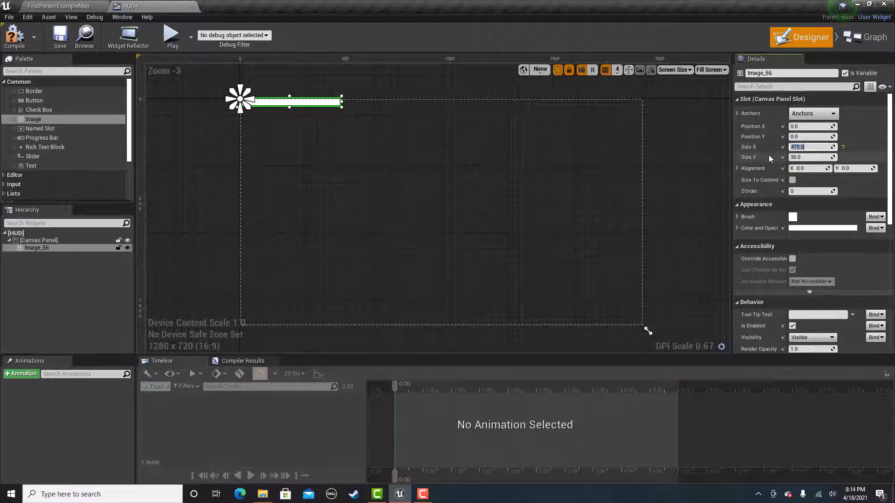
{"action": "left_click", "coordinate": [806, 156]}
{"action": "type", "text": "5"}
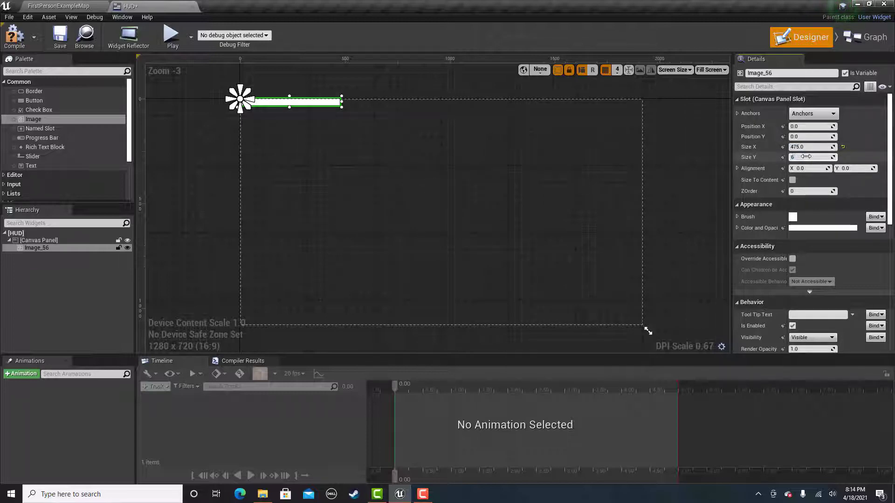
{"action": "type", "text": "00"}
{"action": "key", "text": "Return"}
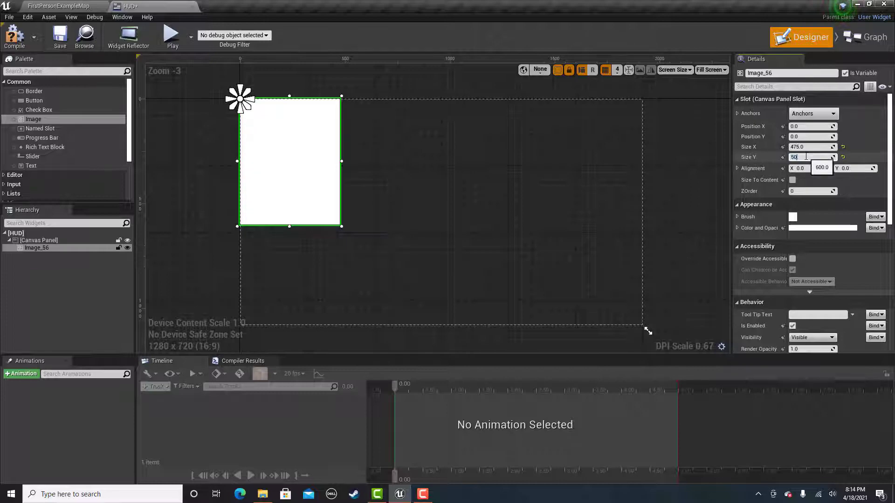
{"action": "type", "text": "0"}
{"action": "key", "text": "Return"}
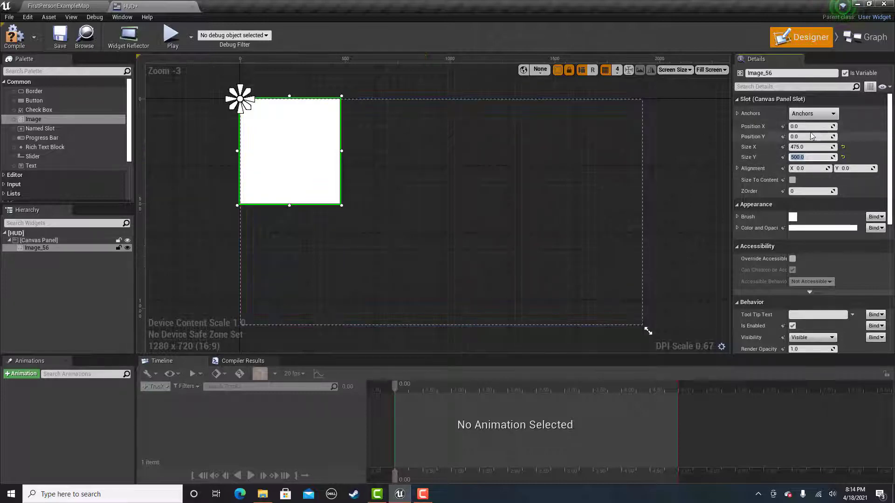
Anchor the image to the bottom centre and move it to the bottom middle of the canvas.
{"action": "left_click", "coordinate": [814, 114]}
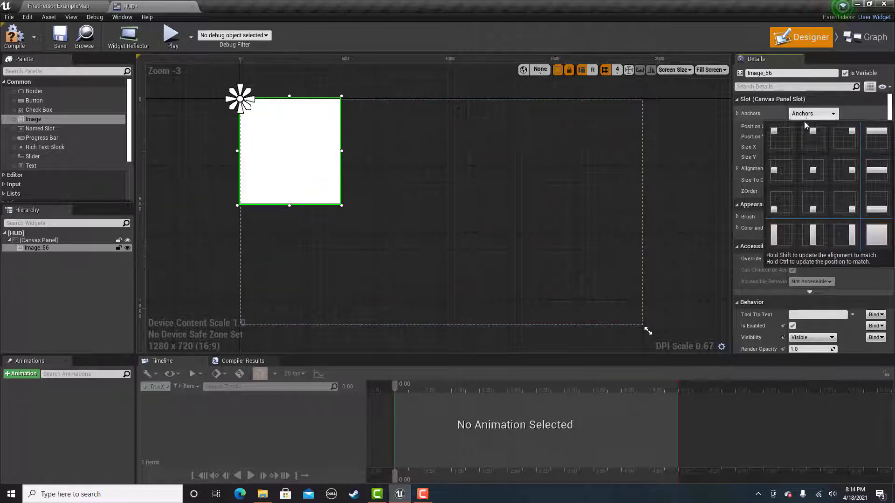
{"action": "left_click", "coordinate": [812, 206]}
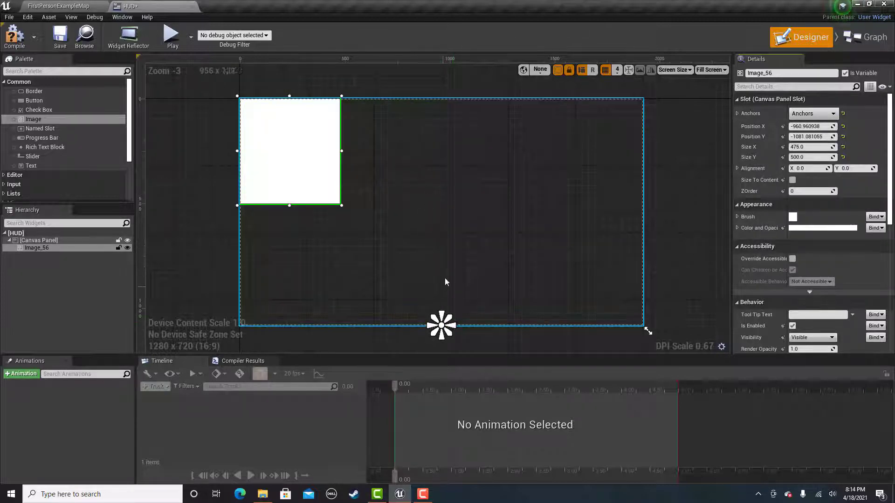
{"action": "left_click_drag", "start_coordinate": [293, 168], "coordinate": [468, 170]}
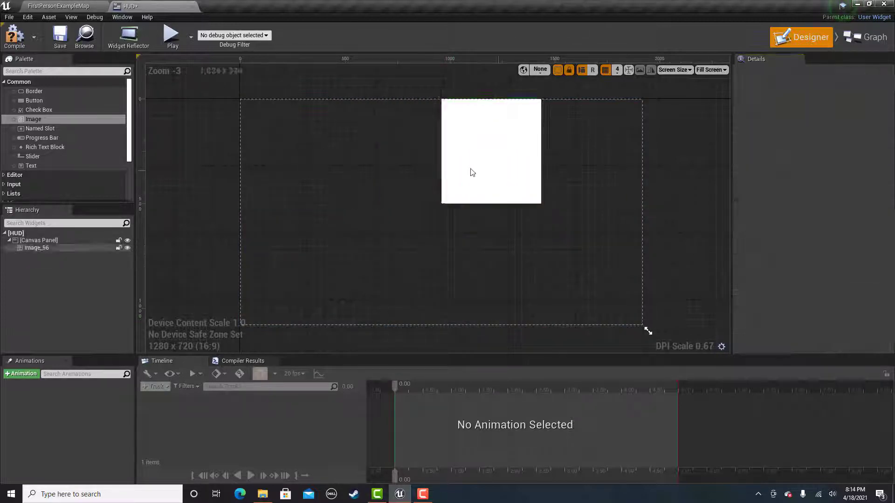
{"action": "scroll", "coordinate": [468, 169], "scroll_direction": "up", "scroll_amount": 2}
{"action": "scroll", "coordinate": [467, 170], "scroll_direction": "down", "scroll_amount": 3}
{"action": "left_click", "coordinate": [591, 288]}
Set the image's brush to gun texture 4 and review it on the canvas.
{"action": "left_click", "coordinate": [575, 230]}
{"action": "scroll", "coordinate": [574, 230], "scroll_direction": "up", "scroll_amount": 1}
{"action": "left_click", "coordinate": [474, 210]}
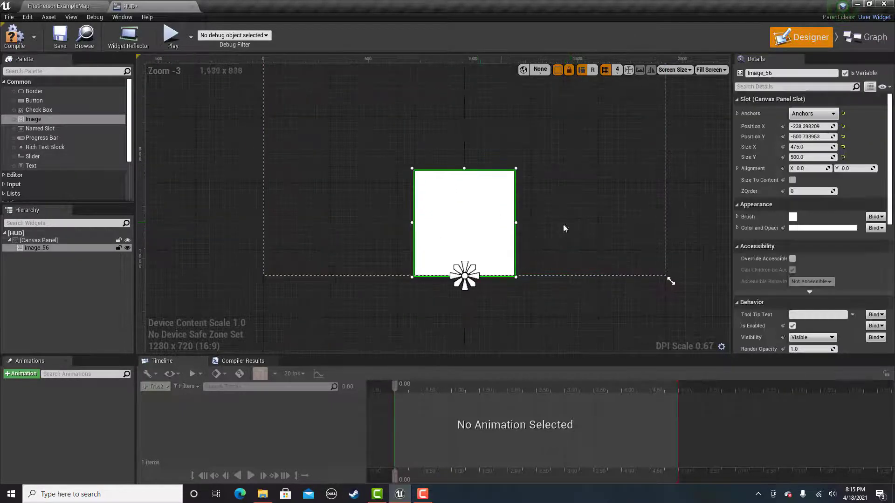
{"action": "left_click", "coordinate": [739, 216]}
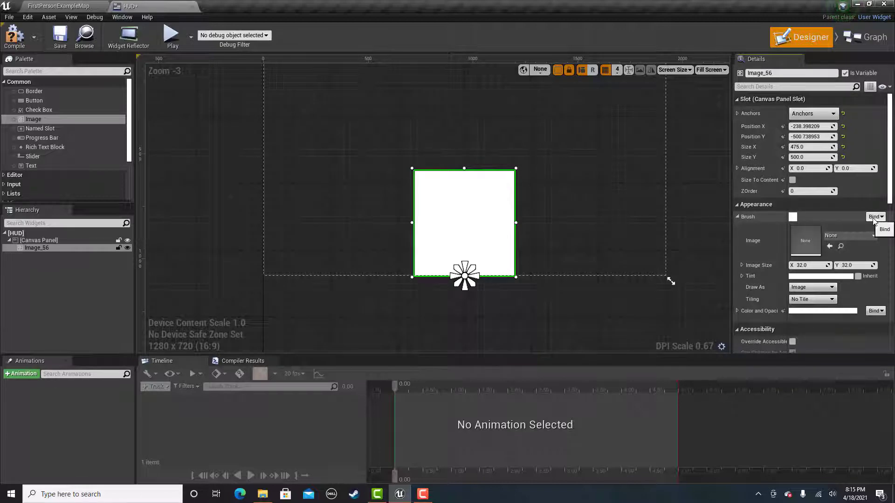
{"action": "left_click", "coordinate": [850, 236]}
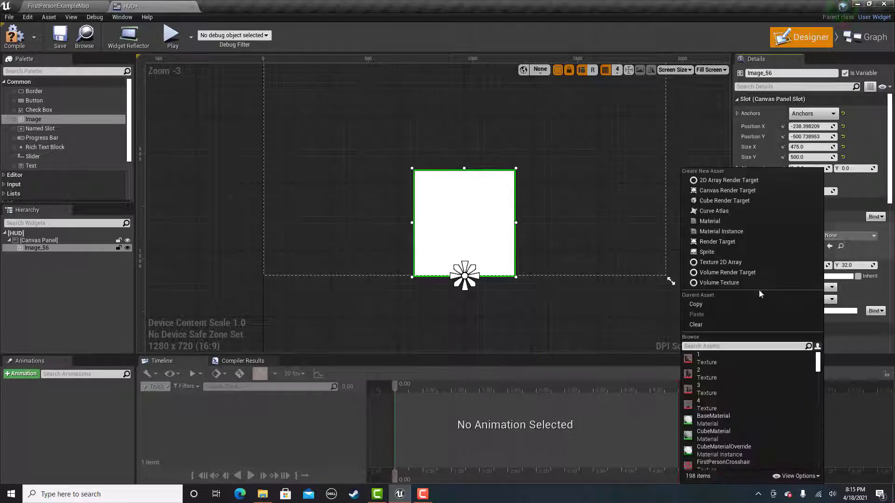
{"action": "left_click", "coordinate": [742, 405]}
{"action": "left_click", "coordinate": [566, 258]}
{"action": "scroll", "coordinate": [560, 259], "scroll_direction": "up", "scroll_amount": 2}
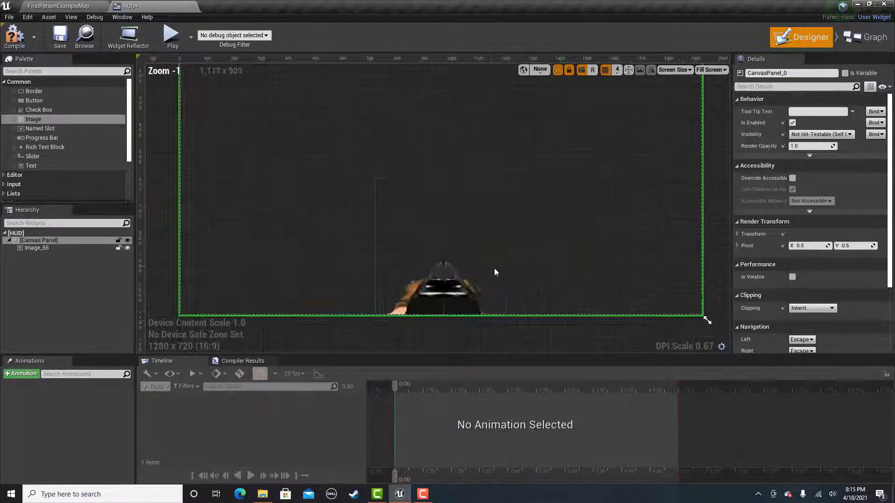
{"action": "scroll", "coordinate": [448, 291], "scroll_direction": "up", "scroll_amount": 2}
{"action": "scroll", "coordinate": [437, 280], "scroll_direction": "up", "scroll_amount": 2}
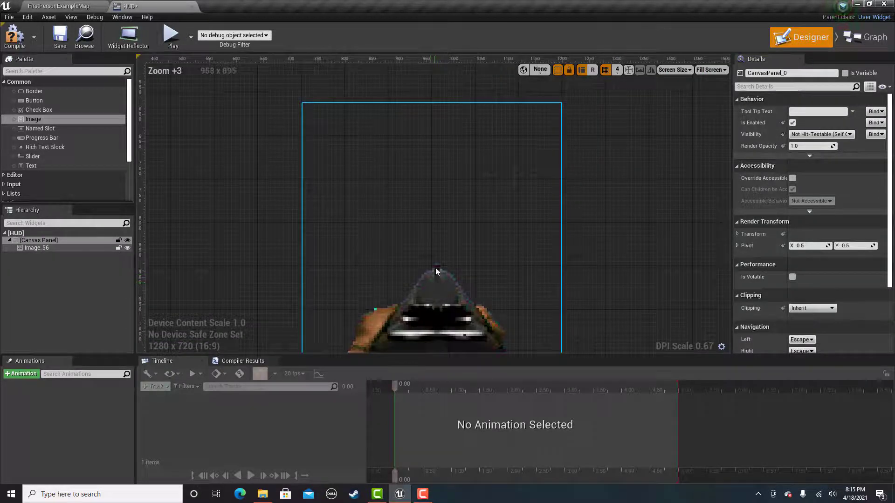
{"action": "scroll", "coordinate": [436, 265], "scroll_direction": "up", "scroll_amount": 4}
{"action": "scroll", "coordinate": [433, 263], "scroll_direction": "down", "scroll_amount": 4}
{"action": "left_click", "coordinate": [433, 263]}
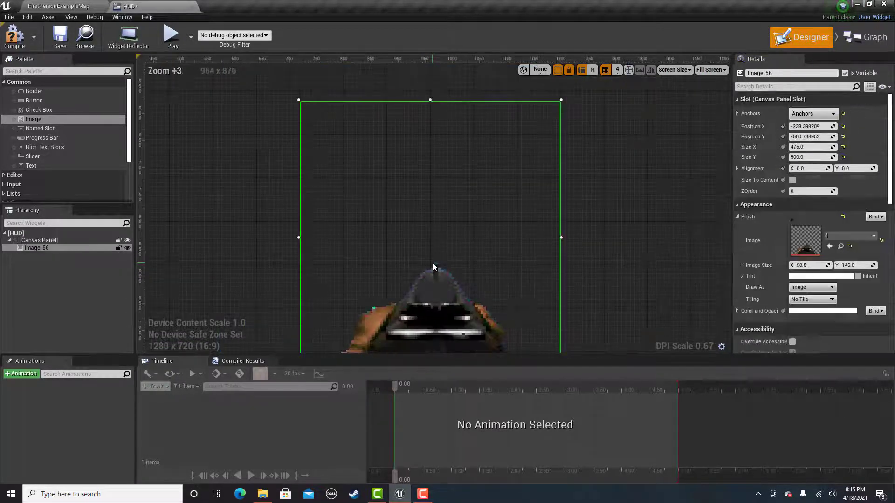
{"action": "left_click", "coordinate": [616, 243]}
{"action": "scroll", "coordinate": [484, 239], "scroll_direction": "down", "scroll_amount": 6}
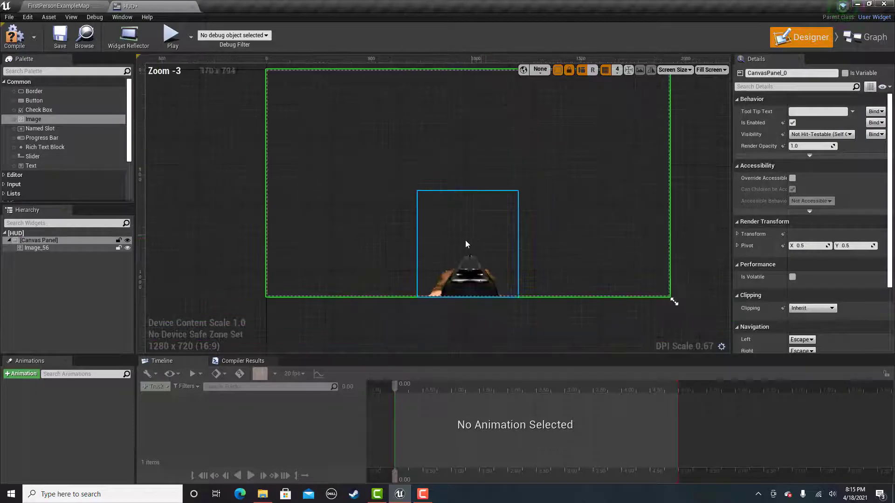
{"action": "scroll", "coordinate": [464, 246], "scroll_direction": "down", "scroll_amount": 3}
{"action": "scroll", "coordinate": [517, 247], "scroll_direction": "up", "scroll_amount": 3}
{"action": "scroll", "coordinate": [489, 248], "scroll_direction": "down", "scroll_amount": 1}
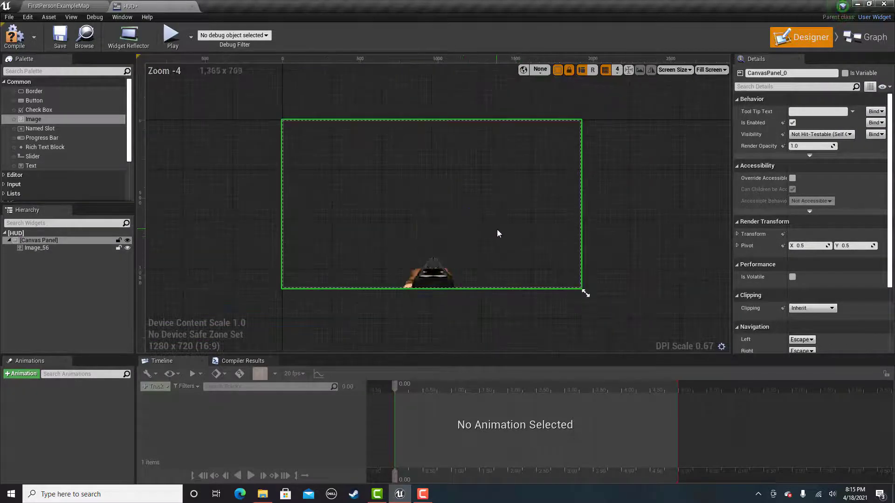
{"action": "scroll", "coordinate": [489, 255], "scroll_direction": "up", "scroll_amount": 1}
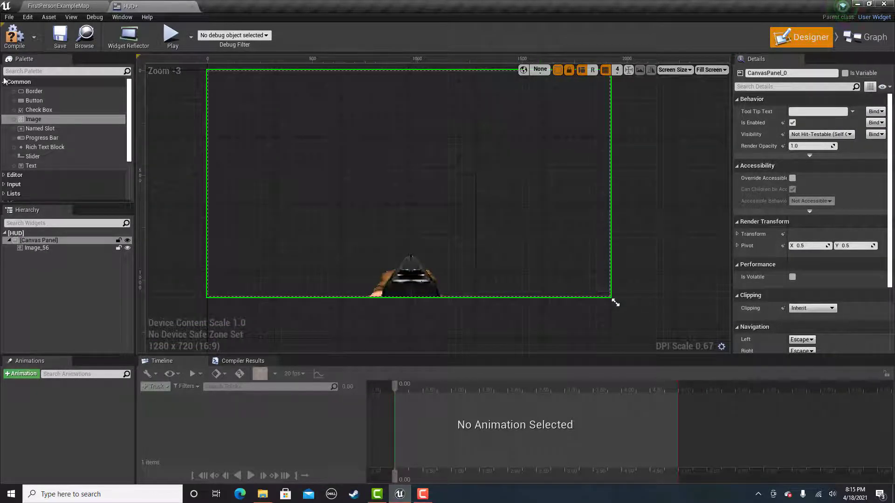
{"action": "left_click", "coordinate": [391, 266]}
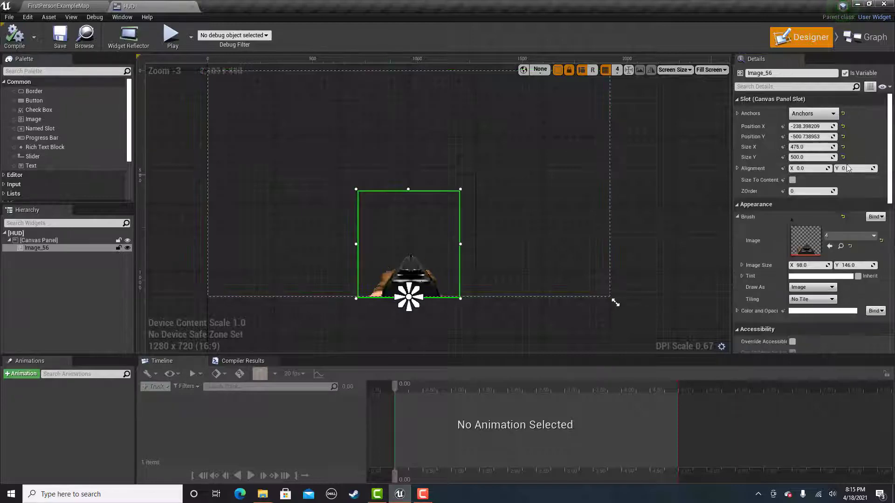
Create a binding function for the image brush and move the Return Node aside.
{"action": "left_click", "coordinate": [874, 218]}
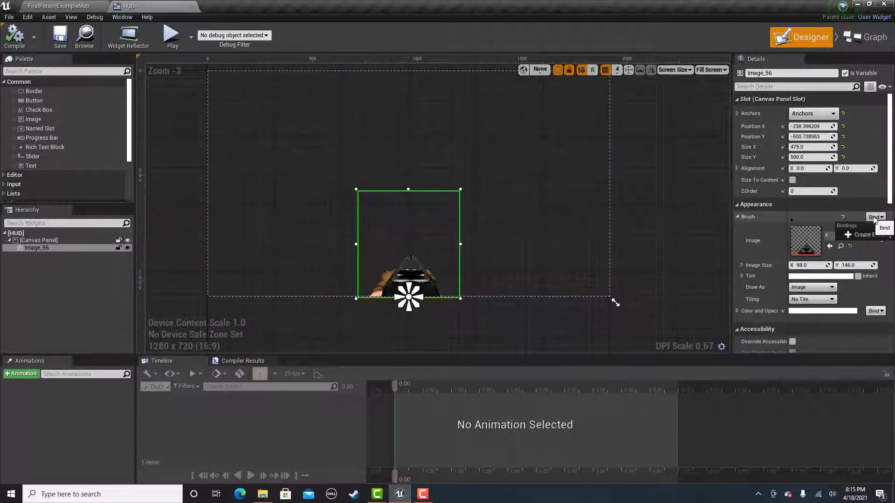
{"action": "left_click", "coordinate": [860, 234]}
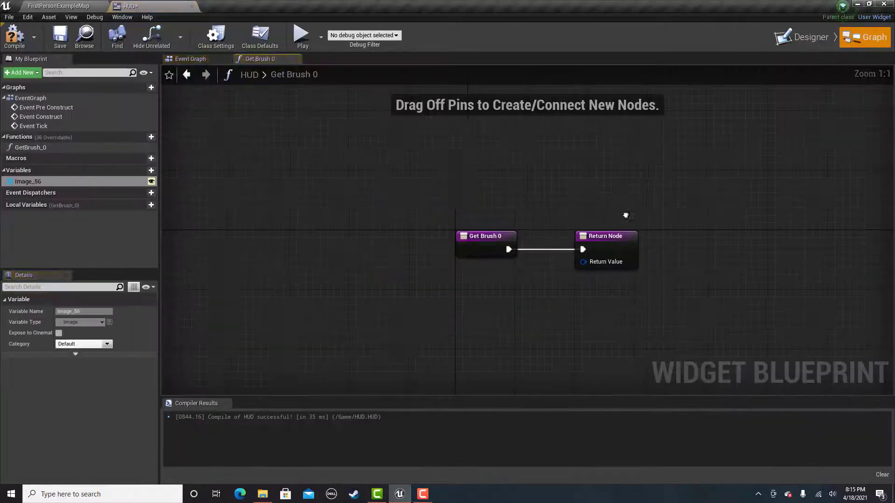
{"action": "right_click_drag", "start_coordinate": [602, 210], "coordinate": [482, 210]}
{"action": "left_click_drag", "start_coordinate": [483, 238], "coordinate": [719, 243]}
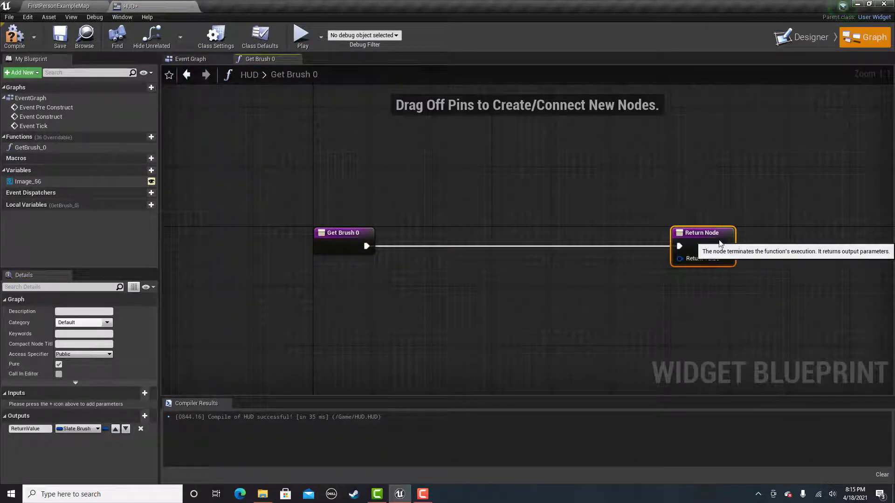
Add a Cast To FirstPersonCharacter node from Get Brush 0.
{"action": "left_click_drag", "start_coordinate": [365, 246], "coordinate": [420, 246]}
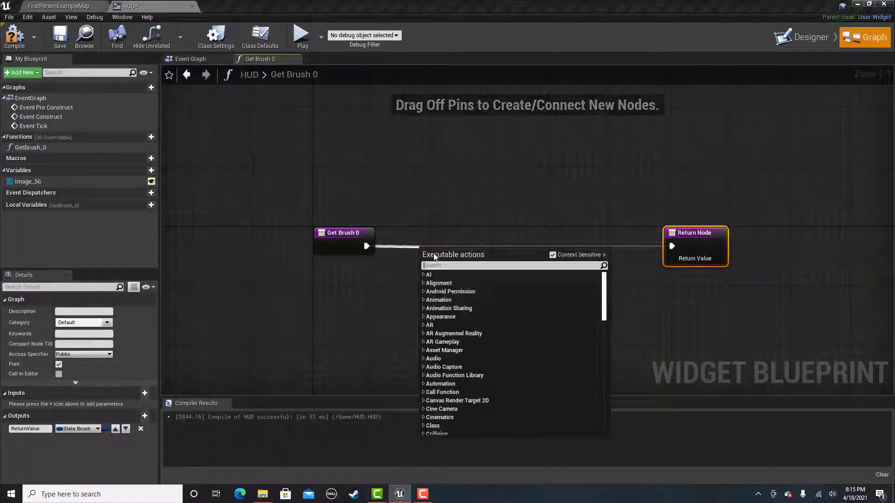
{"action": "type", "text": "cast tfirst"}
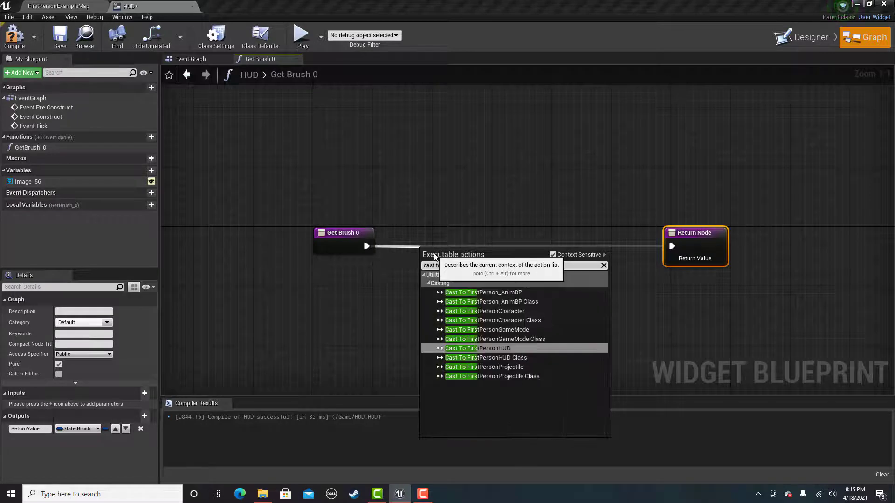
{"action": "left_click", "coordinate": [555, 311]}
{"action": "left_click_drag", "start_coordinate": [488, 266], "coordinate": [459, 235]}
Feed Get Player Character into the cast's Object input and tidy the graph.
{"action": "left_click_drag", "start_coordinate": [396, 259], "coordinate": [311, 290]}
{"action": "type", "text": "get player"}
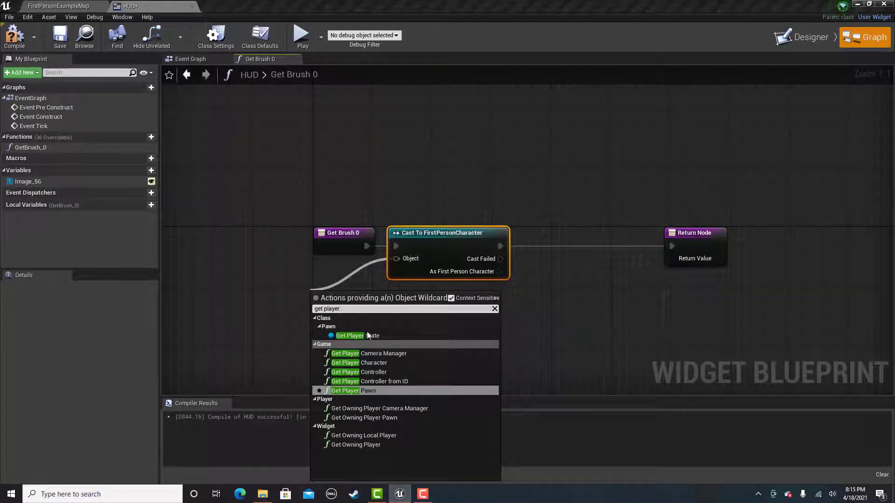
{"action": "left_click", "coordinate": [358, 364]}
{"action": "scroll", "coordinate": [570, 260], "scroll_direction": "down", "scroll_amount": 1}
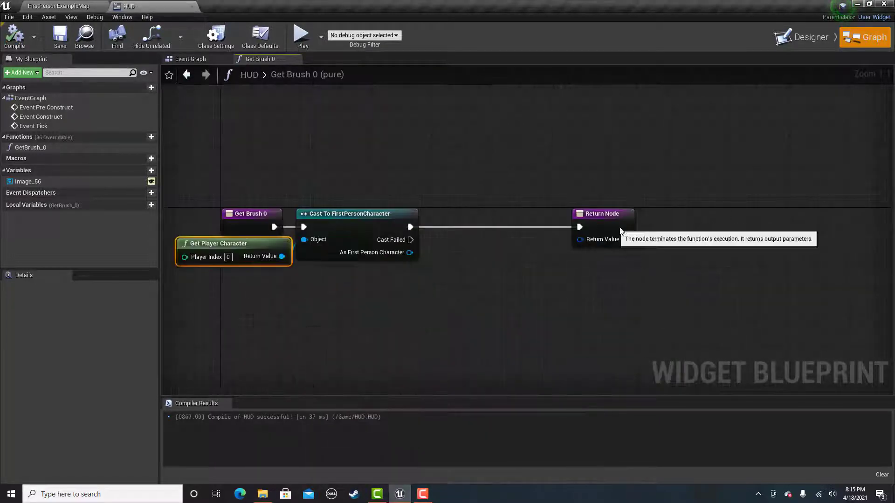
{"action": "left_click_drag", "start_coordinate": [602, 214], "coordinate": [721, 214]}
{"action": "left_click", "coordinate": [538, 166]}
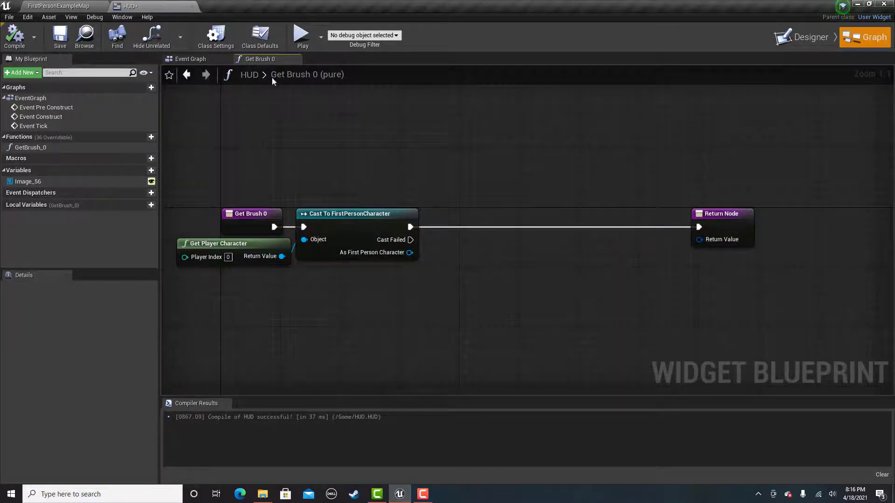
Save the HUD widget and open the FirstPersonCharacter blueprint from FirstPersonBP/Blueprints.
{"action": "left_click", "coordinate": [60, 39]}
{"action": "left_click", "coordinate": [59, 6]}
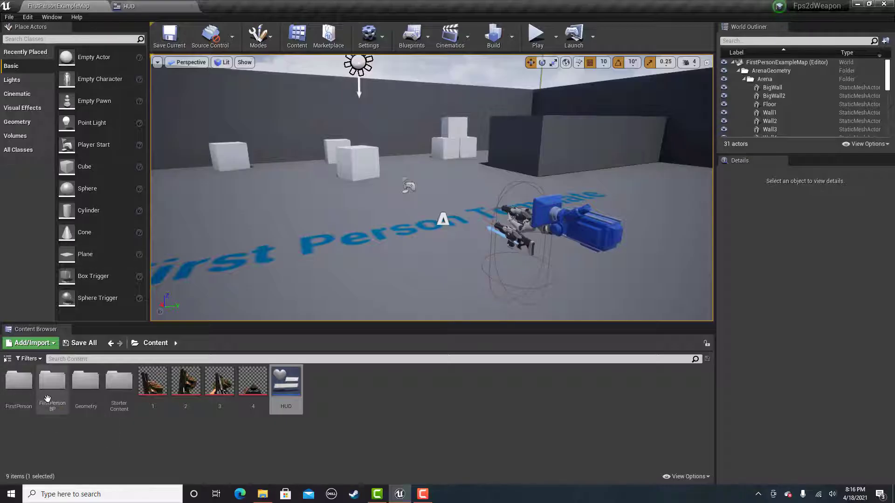
{"action": "double_click", "coordinate": [52, 382]}
{"action": "double_click", "coordinate": [19, 381]}
{"action": "left_click", "coordinate": [18, 385]}
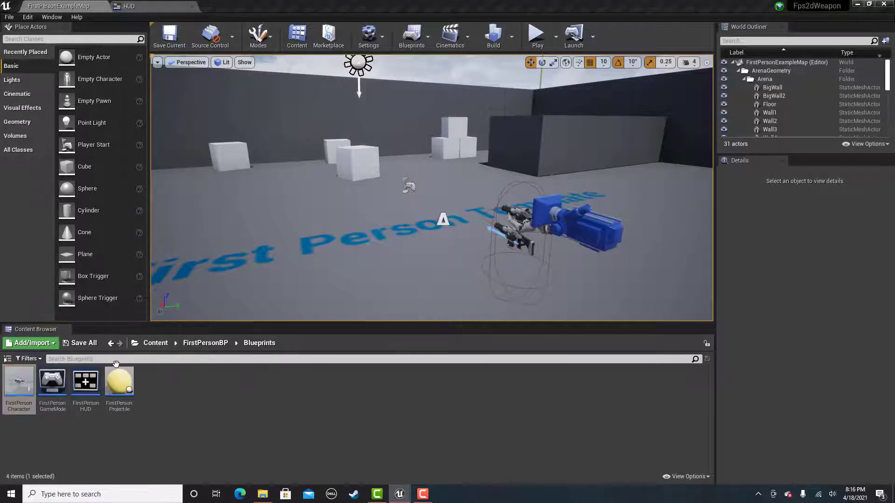
{"action": "double_click", "coordinate": [18, 385]}
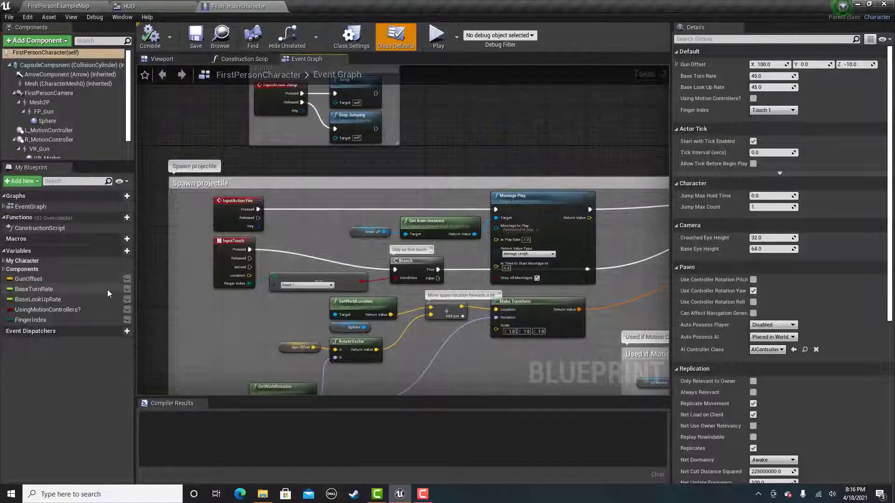
Add four new variables named 4, 3, 2 and 1 to the character.
{"action": "left_click", "coordinate": [124, 251]}
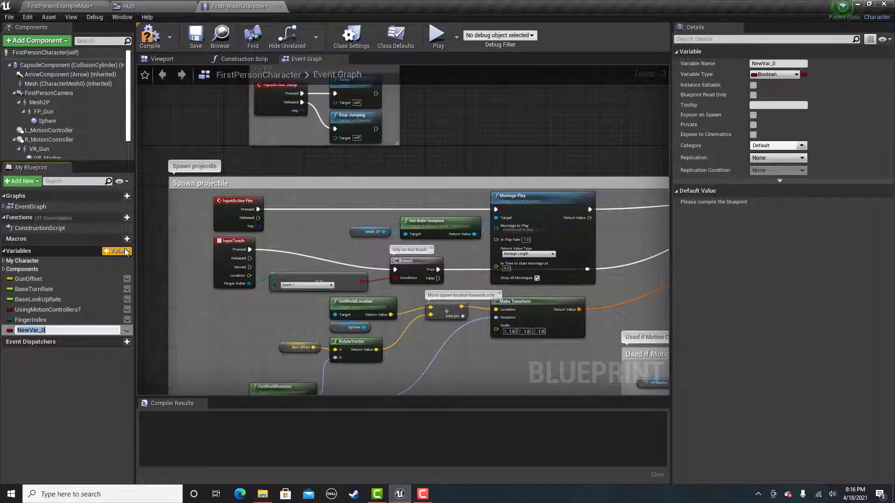
{"action": "key", "text": "Return"}
{"action": "left_click", "coordinate": [124, 251]}
{"action": "type", "text": "3"}
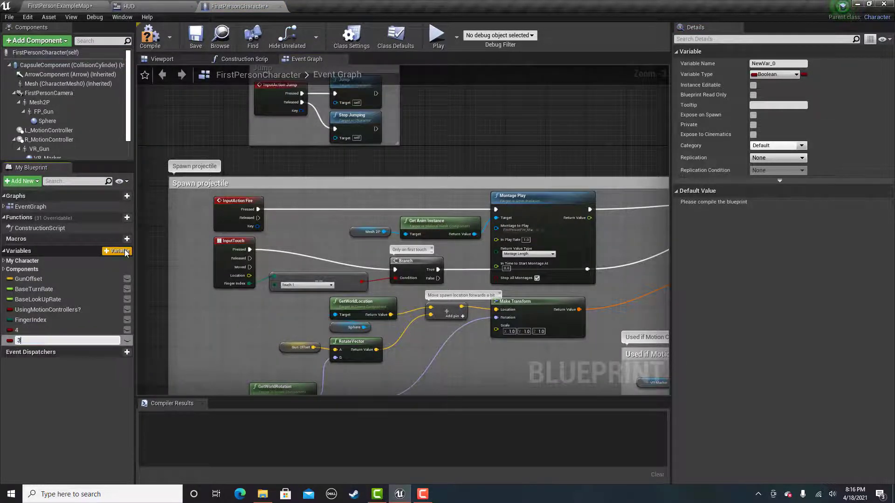
{"action": "key", "text": "Return"}
{"action": "left_click", "coordinate": [125, 253]}
{"action": "type", "text": "2"}
{"action": "key", "text": "Return"}
{"action": "left_click", "coordinate": [125, 253]}
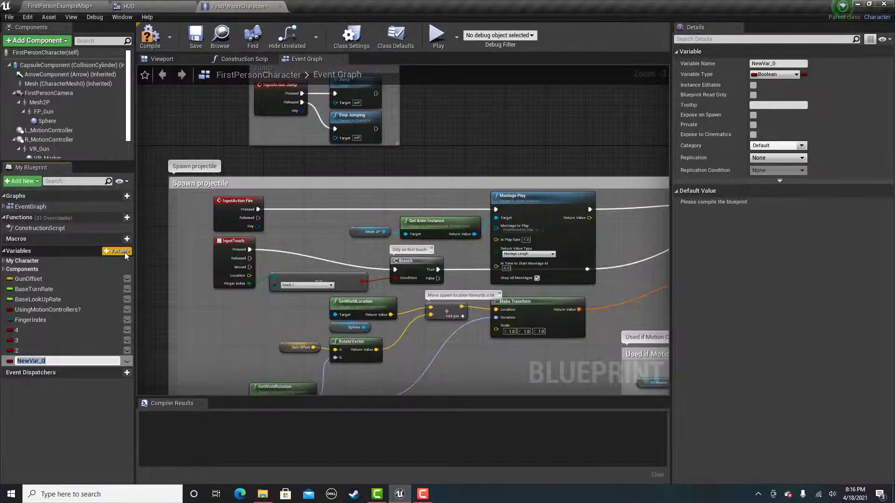
{"action": "type", "text": "1"}
{"action": "key", "text": "Return"}
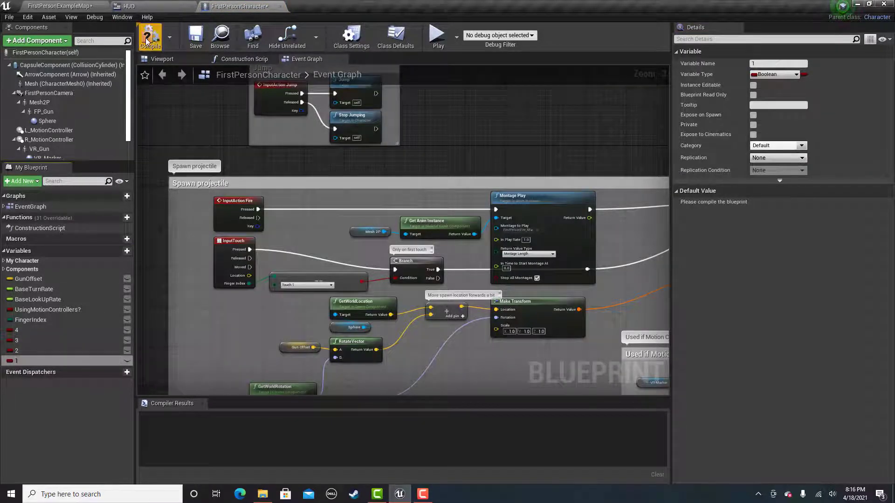
Compile and save the character blueprint, then return to the top-level Content folder.
{"action": "left_click", "coordinate": [149, 35]}
{"action": "key", "text": "alt+Tab"}
{"action": "left_click", "coordinate": [169, 35]}
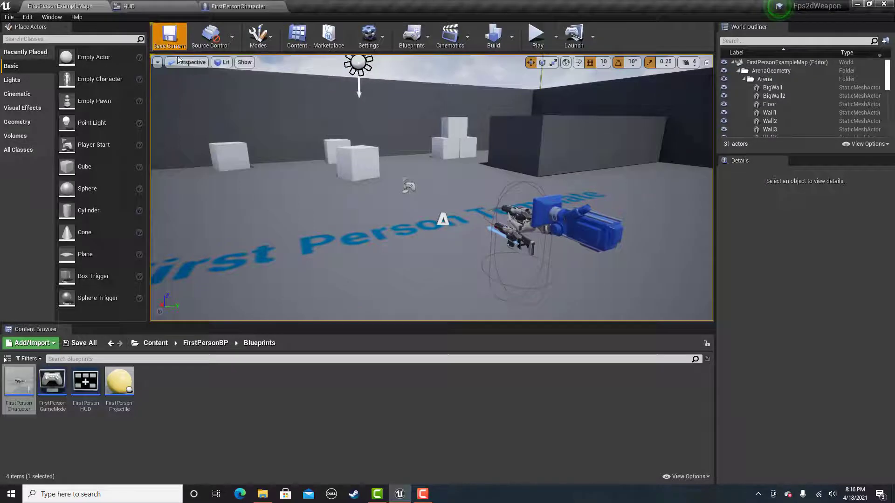
{"action": "left_click", "coordinate": [155, 343]}
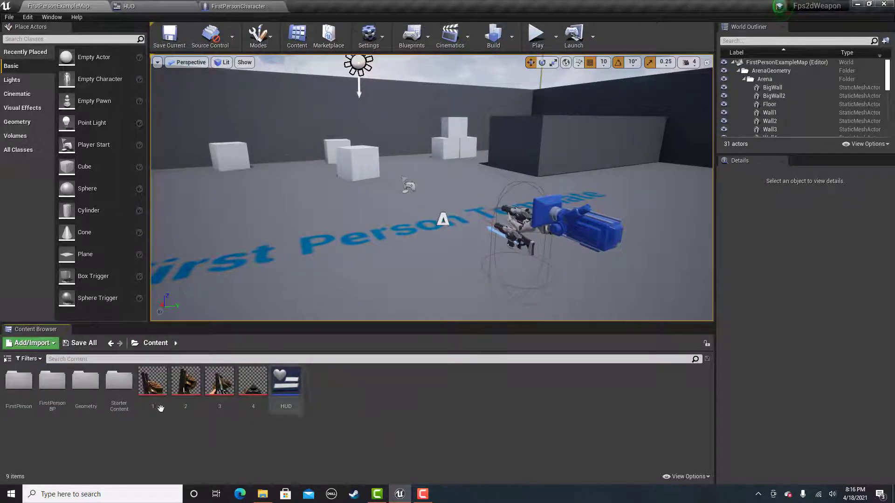
{"action": "right_click", "coordinate": [263, 395]}
{"action": "left_click", "coordinate": [262, 428]}
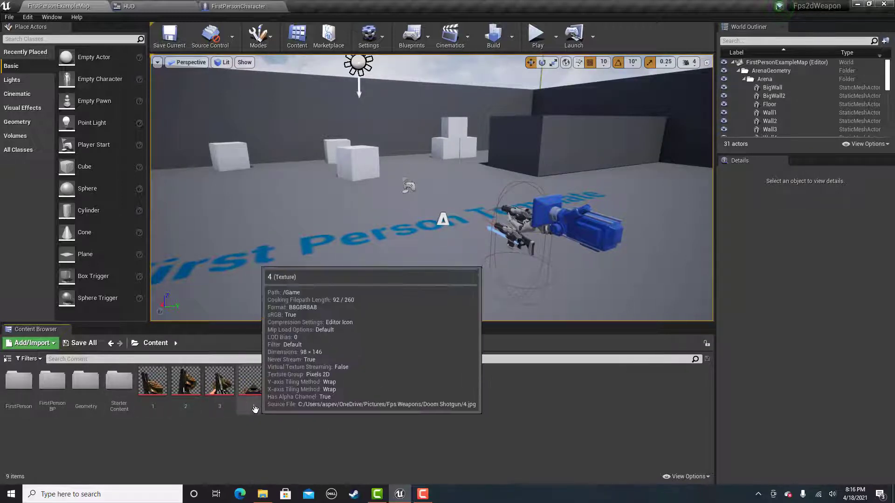
Bring the firing nodes into view in the character's event graph and widen their comment box.
{"action": "left_click", "coordinate": [133, 6]}
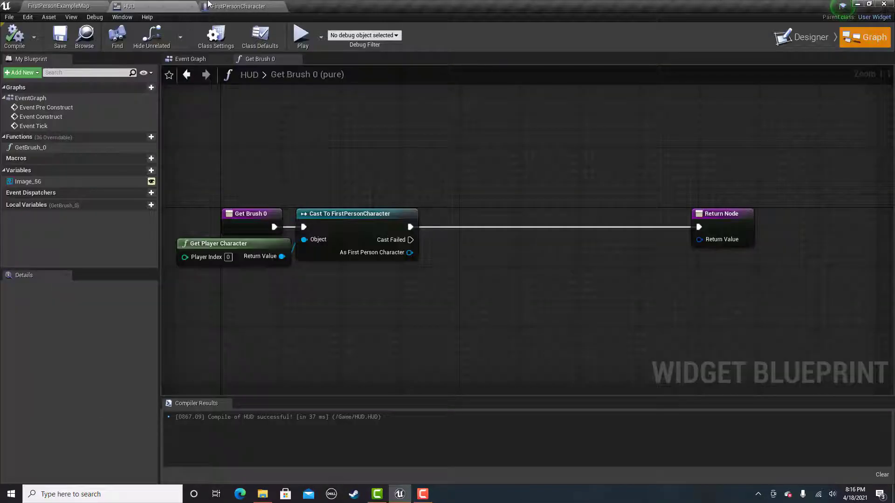
{"action": "left_click", "coordinate": [238, 6]}
{"action": "scroll", "coordinate": [497, 208], "scroll_direction": "down", "scroll_amount": 5}
{"action": "scroll", "coordinate": [496, 209], "scroll_direction": "up", "scroll_amount": 5}
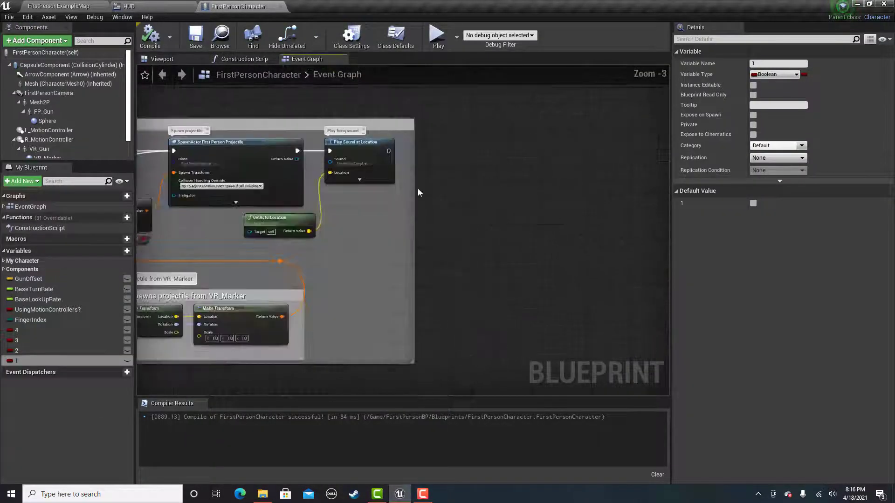
{"action": "scroll", "coordinate": [420, 190], "scroll_direction": "down", "scroll_amount": 5}
{"action": "scroll", "coordinate": [238, 226], "scroll_direction": "up", "scroll_amount": 2}
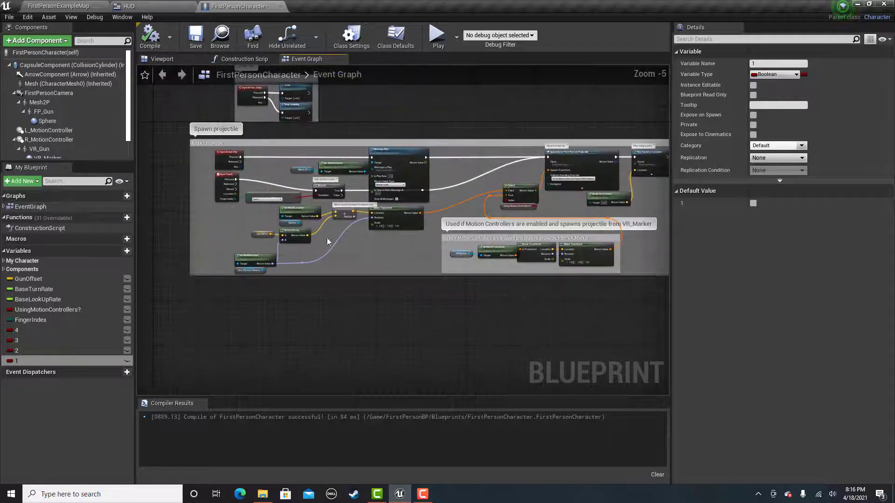
{"action": "scroll", "coordinate": [224, 176], "scroll_direction": "up", "scroll_amount": 2}
{"action": "mouse_move", "coordinate": [335, 191]}
{"action": "right_mouse_down"}
{"action": "mouse_move", "coordinate": [395, 224]}
{"action": "mouse_move", "coordinate": [403, 247]}
{"action": "mouse_move", "coordinate": [280, 255]}
{"action": "right_mouse_up"}
{"action": "scroll", "coordinate": [403, 254], "scroll_direction": "down", "scroll_amount": 4}
{"action": "scroll", "coordinate": [294, 210], "scroll_direction": "up", "scroll_amount": 2}
{"action": "scroll", "coordinate": [265, 178], "scroll_direction": "up", "scroll_amount": 1}
{"action": "scroll", "coordinate": [411, 250], "scroll_direction": "up", "scroll_amount": 1}
{"action": "right_click_drag", "start_coordinate": [310, 204], "coordinate": [599, 189]}
{"action": "scroll", "coordinate": [600, 189], "scroll_direction": "down", "scroll_amount": 2}
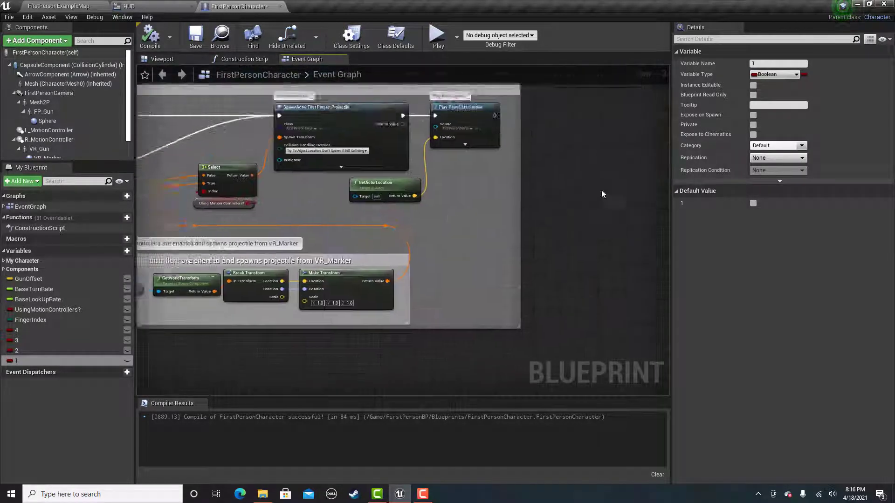
{"action": "scroll", "coordinate": [441, 193], "scroll_direction": "down", "scroll_amount": 2}
{"action": "left_click_drag", "start_coordinate": [428, 195], "coordinate": [619, 197]}
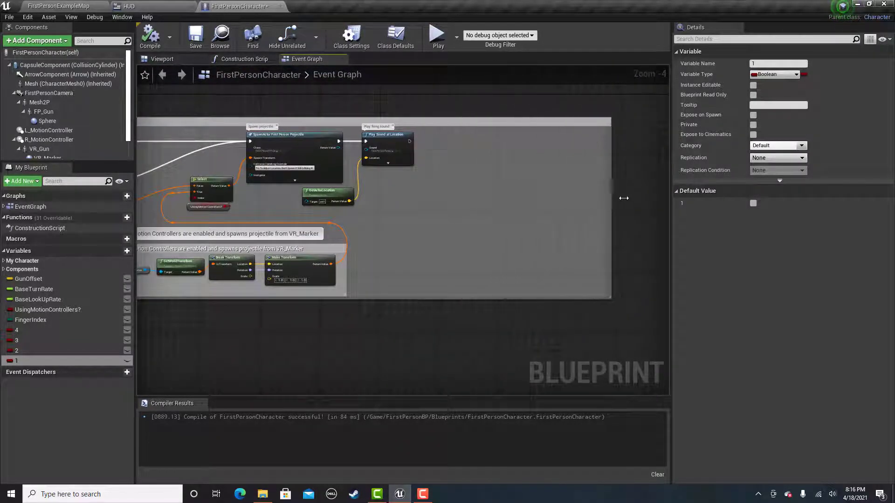
{"action": "scroll", "coordinate": [386, 150], "scroll_direction": "up", "scroll_amount": 3}
{"action": "scroll", "coordinate": [336, 172], "scroll_direction": "up", "scroll_amount": 2}
{"action": "scroll", "coordinate": [308, 171], "scroll_direction": "up", "scroll_amount": 1}
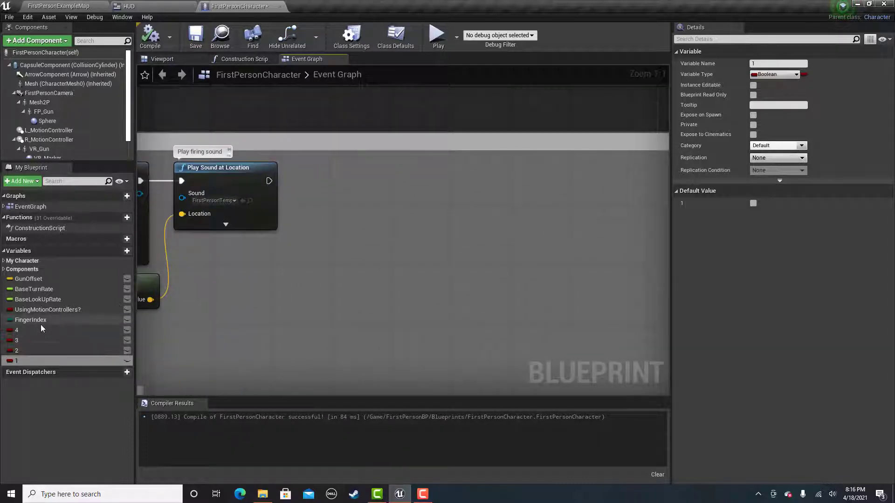
Chain Set nodes for variables 4, 3, 2 and 1 after Play Sound at Location.
{"action": "mouse_move", "coordinate": [41, 330]}
{"action": "left_mouse_down"}
{"action": "mouse_move", "coordinate": [269, 184]}
{"action": "mouse_move", "coordinate": [323, 185]}
{"action": "left_mouse_up"}
{"action": "mouse_move", "coordinate": [17, 341]}
{"action": "left_mouse_down"}
{"action": "mouse_move", "coordinate": [389, 192]}
{"action": "mouse_move", "coordinate": [384, 173]}
{"action": "left_mouse_up"}
{"action": "left_click", "coordinate": [392, 203]}
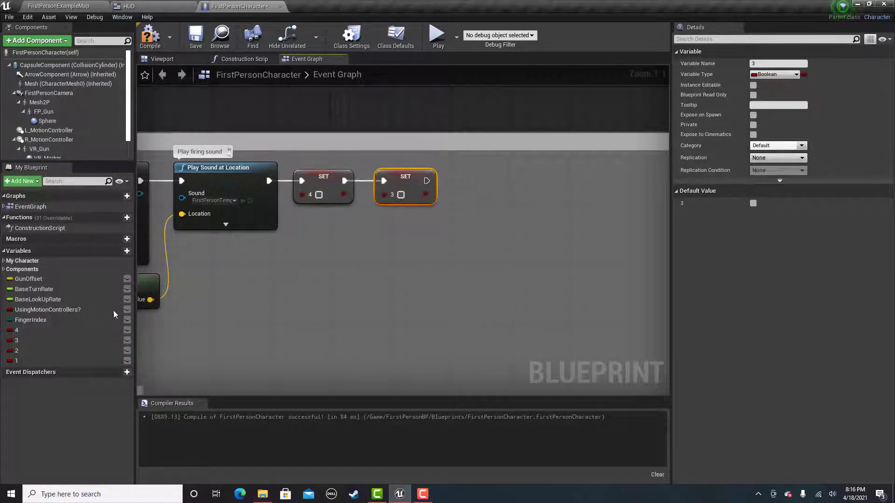
{"action": "mouse_move", "coordinate": [29, 350]}
{"action": "left_mouse_down"}
{"action": "mouse_move", "coordinate": [433, 182]}
{"action": "mouse_move", "coordinate": [483, 192]}
{"action": "mouse_move", "coordinate": [487, 181]}
{"action": "left_mouse_up"}
{"action": "left_click", "coordinate": [29, 376]}
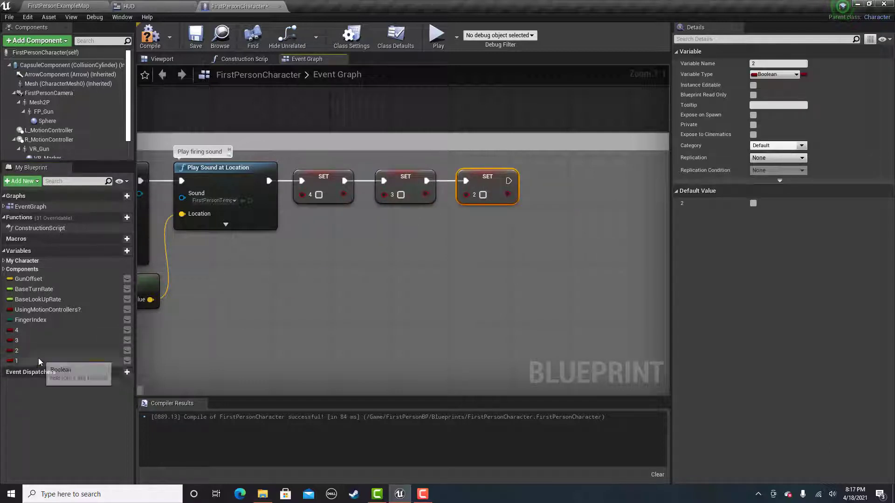
{"action": "left_click_drag", "start_coordinate": [17, 360], "coordinate": [521, 183]}
{"action": "left_click", "coordinate": [535, 197]}
{"action": "left_click_drag", "start_coordinate": [593, 201], "coordinate": [580, 183]}
{"action": "right_click_drag", "start_coordinate": [629, 238], "coordinate": [480, 232]}
Add a Delay node of 0.1 seconds after the last Set in the widened comment box.
{"action": "left_click", "coordinate": [429, 232]}
{"action": "scroll", "coordinate": [430, 232], "scroll_direction": "down", "scroll_amount": 2}
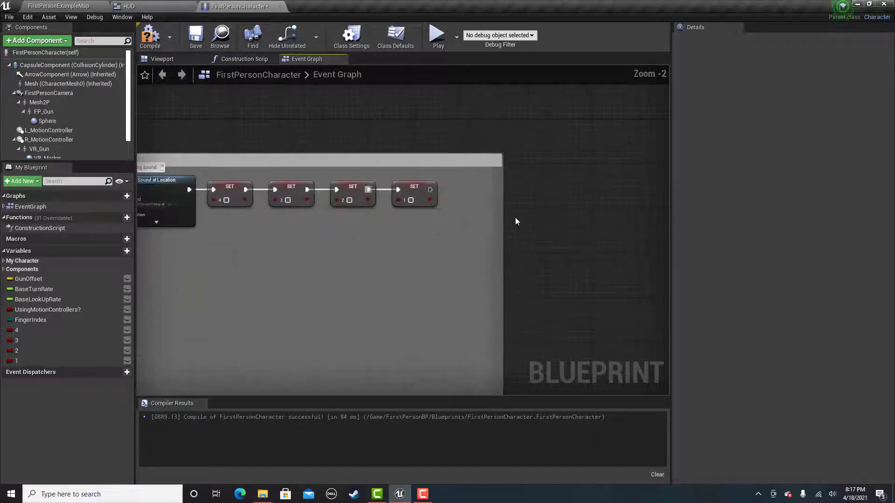
{"action": "left_click_drag", "start_coordinate": [501, 218], "coordinate": [605, 220]}
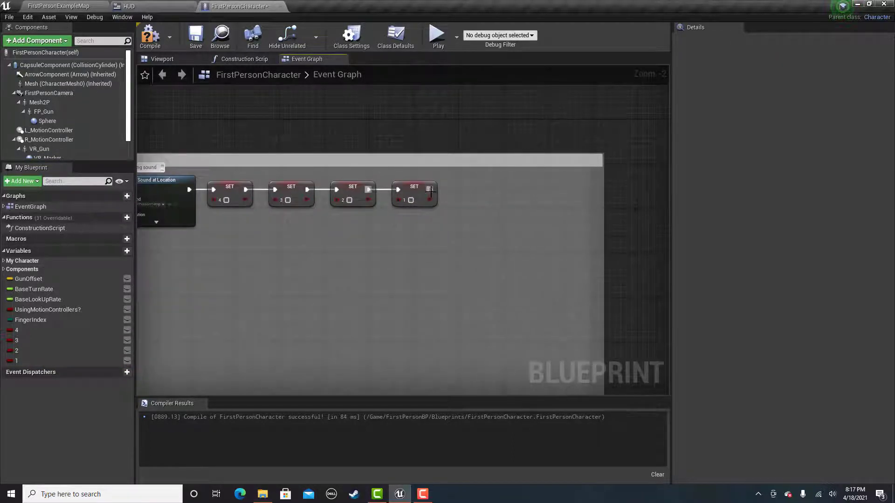
{"action": "left_click_drag", "start_coordinate": [430, 190], "coordinate": [470, 192]}
{"action": "type", "text": "deal"}
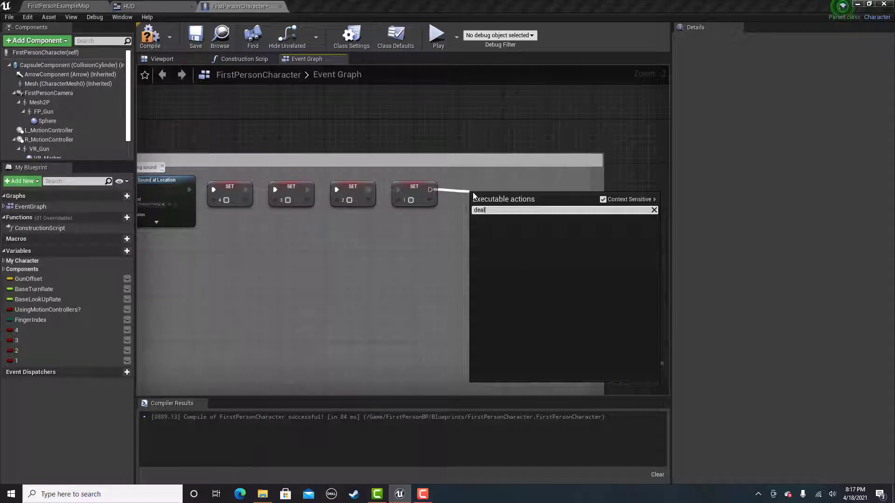
{"action": "key", "text": "BackSpace"}
{"action": "key", "text": "BackSpace"}
{"action": "type", "text": "la"}
{"action": "key", "text": "Return"}
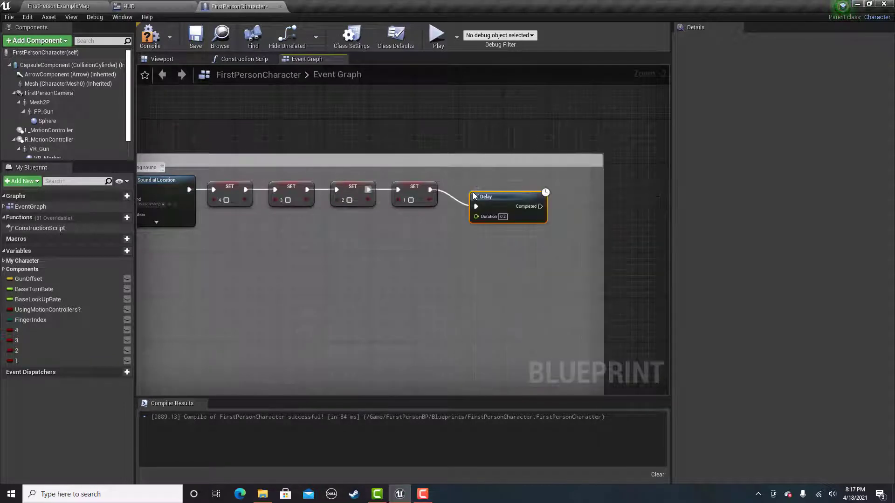
{"action": "scroll", "coordinate": [472, 192], "scroll_direction": "up", "scroll_amount": 1}
{"action": "left_click_drag", "start_coordinate": [485, 188], "coordinate": [479, 189]}
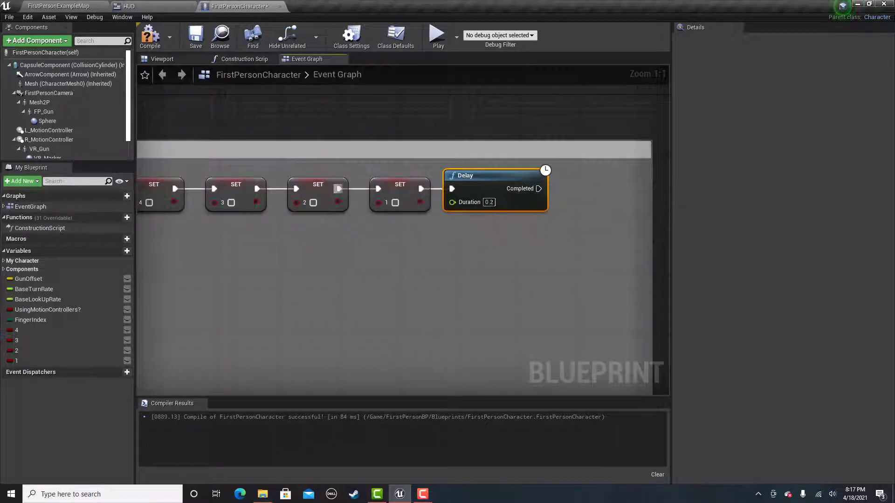
{"action": "type", "text": "1"}
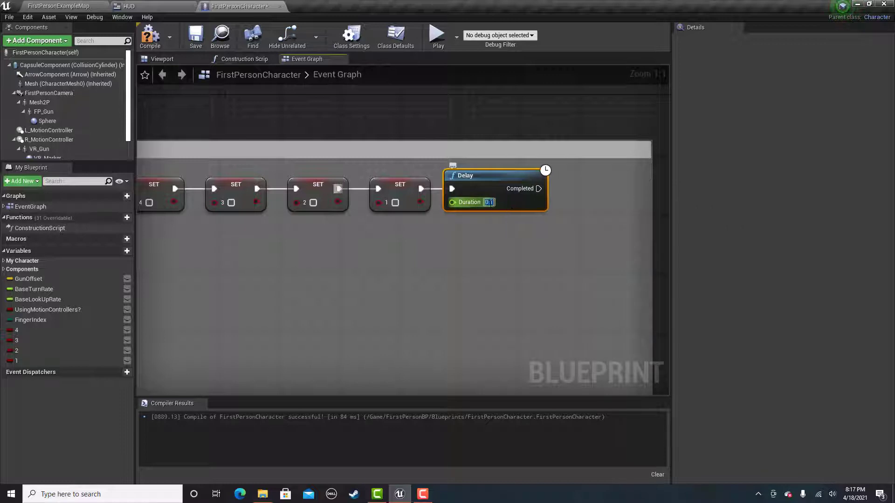
{"action": "left_click_drag", "start_coordinate": [478, 181], "coordinate": [485, 182]}
{"action": "left_click", "coordinate": [438, 126]}
Switch on variable 4 in the first Set, compile and save the blueprint, return to the level.
{"action": "left_click", "coordinate": [150, 36]}
{"action": "scroll", "coordinate": [350, 209], "scroll_direction": "down", "scroll_amount": 1}
{"action": "right_click_drag", "start_coordinate": [280, 210], "coordinate": [384, 203]}
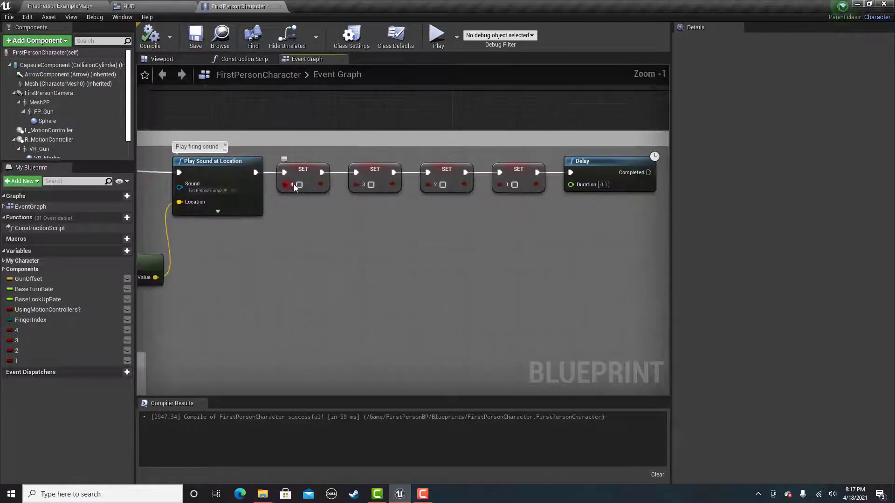
{"action": "left_click", "coordinate": [299, 186]}
{"action": "left_click", "coordinate": [149, 36]}
{"action": "key", "text": "ctrl+s"}
{"action": "left_click", "coordinate": [60, 6]}
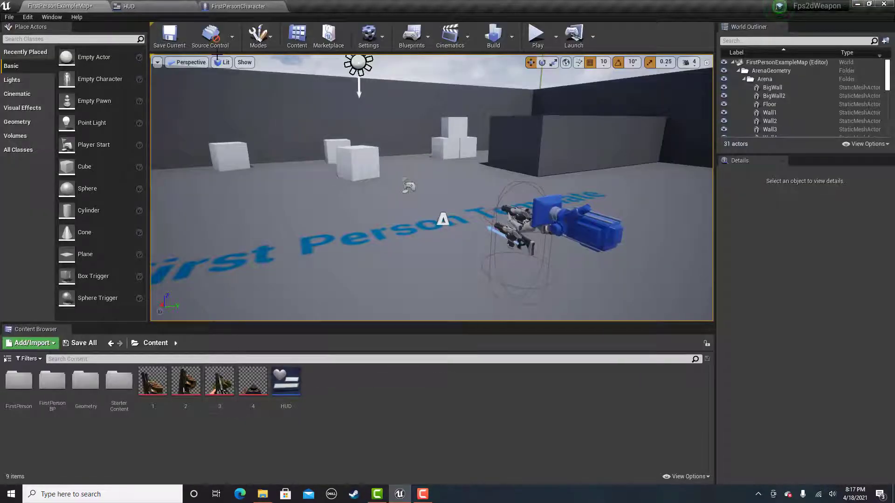
In the FirstPersonCharacter graph, duplicate the Set/Delay row four times into five aligned rows.
{"action": "left_click", "coordinate": [126, 6]}
{"action": "left_click", "coordinate": [238, 6]}
{"action": "right_click_drag", "start_coordinate": [412, 256], "coordinate": [385, 275]}
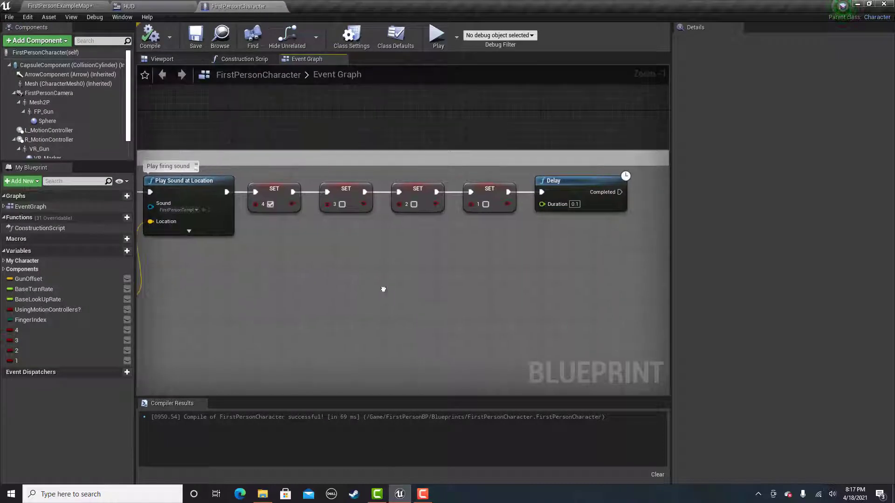
{"action": "scroll", "coordinate": [349, 240], "scroll_direction": "down", "scroll_amount": 1}
{"action": "left_click_drag", "start_coordinate": [252, 171], "coordinate": [587, 217]}
{"action": "key", "text": "ctrl+w"}
{"action": "left_click_drag", "start_coordinate": [338, 269], "coordinate": [338, 225]}
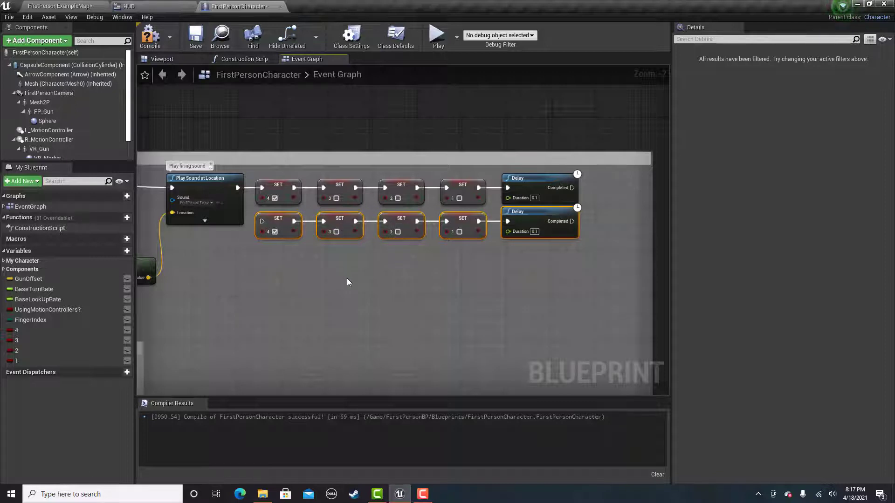
{"action": "key", "text": "ctrl+w"}
{"action": "mouse_move", "coordinate": [340, 287]}
{"action": "left_mouse_down"}
{"action": "mouse_move", "coordinate": [337, 244]}
{"action": "mouse_move", "coordinate": [342, 255]}
{"action": "left_mouse_up"}
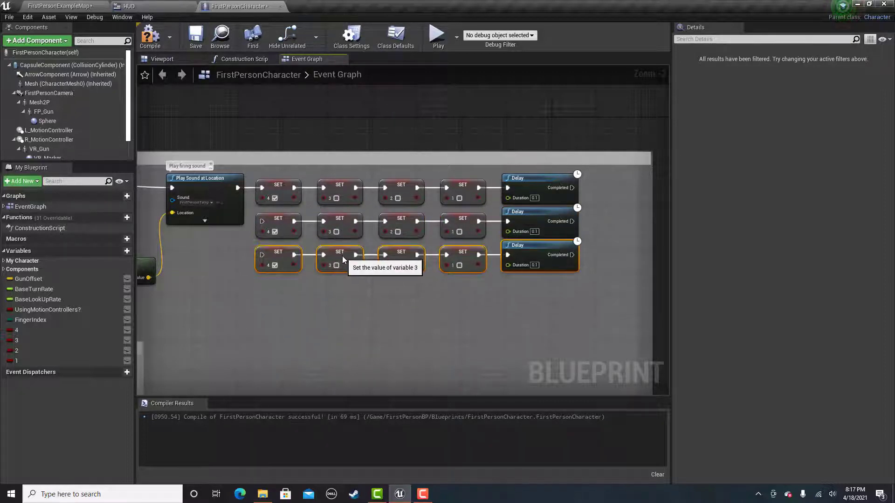
{"action": "key", "text": "ctrl+w"}
{"action": "left_click_drag", "start_coordinate": [360, 320], "coordinate": [396, 289]}
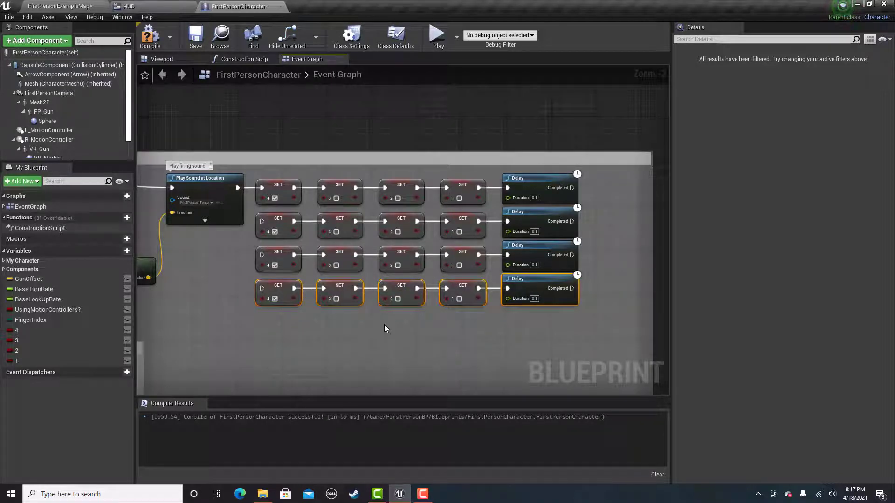
{"action": "key", "text": "ctrl+w"}
{"action": "left_click_drag", "start_coordinate": [357, 336], "coordinate": [347, 321]}
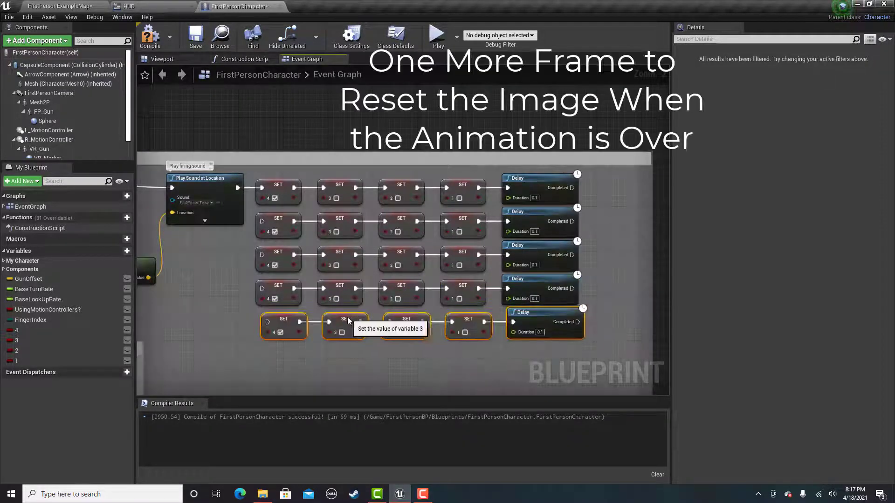
Make rows two, three and four switch on variables 3, 2 and 1, adjusting the bottom row.
{"action": "left_click", "coordinate": [339, 224]}
{"action": "scroll", "coordinate": [339, 223], "scroll_direction": "up", "scroll_amount": 1}
{"action": "left_click", "coordinate": [409, 261]}
{"action": "left_click", "coordinate": [482, 300]}
{"action": "left_click", "coordinate": [267, 339]}
{"action": "right_click_drag", "start_coordinate": [476, 328], "coordinate": [413, 319]}
Wire each row's Delay Completed pin to the next row's Set node.
{"action": "left_click_drag", "start_coordinate": [552, 160], "coordinate": [184, 203]}
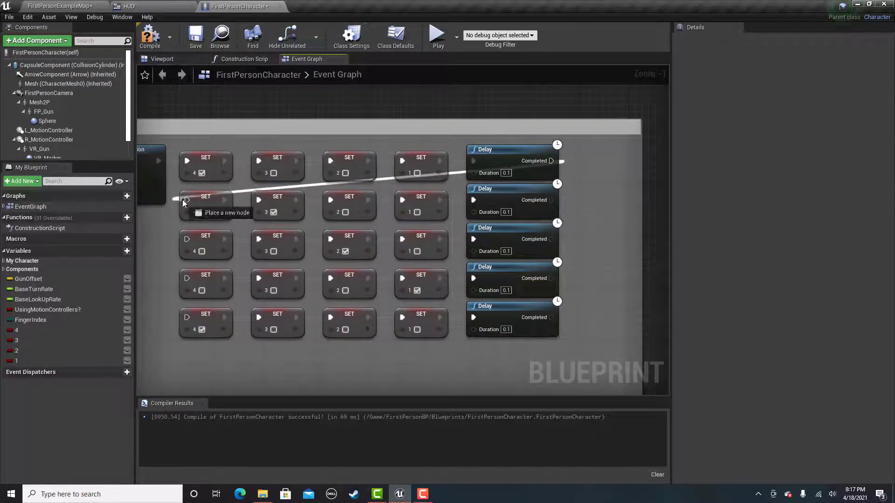
{"action": "left_click", "coordinate": [567, 171]}
{"action": "mouse_move", "coordinate": [553, 160]}
{"action": "left_mouse_down"}
{"action": "mouse_move", "coordinate": [210, 214]}
{"action": "mouse_move", "coordinate": [190, 199]}
{"action": "left_mouse_up"}
{"action": "mouse_move", "coordinate": [551, 200]}
{"action": "left_mouse_down"}
{"action": "mouse_move", "coordinate": [214, 245]}
{"action": "mouse_move", "coordinate": [187, 239]}
{"action": "left_mouse_up"}
{"action": "left_click_drag", "start_coordinate": [552, 239], "coordinate": [187, 279]}
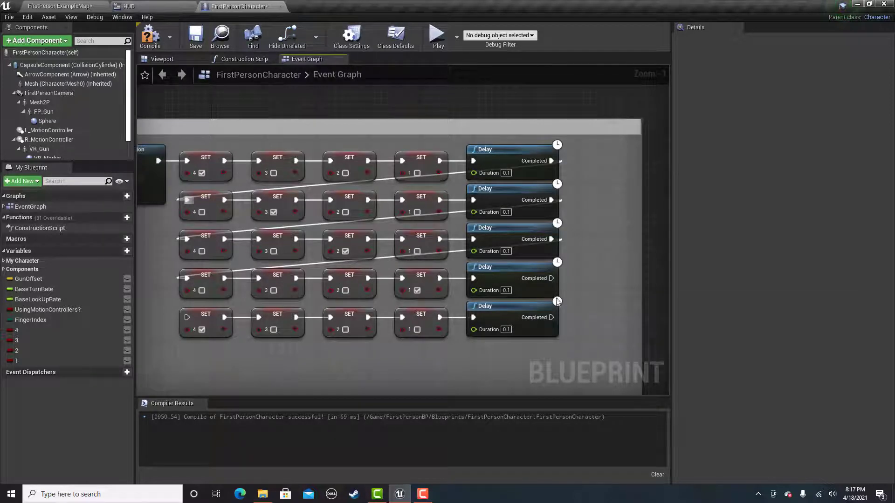
{"action": "left_click_drag", "start_coordinate": [552, 279], "coordinate": [187, 317]}
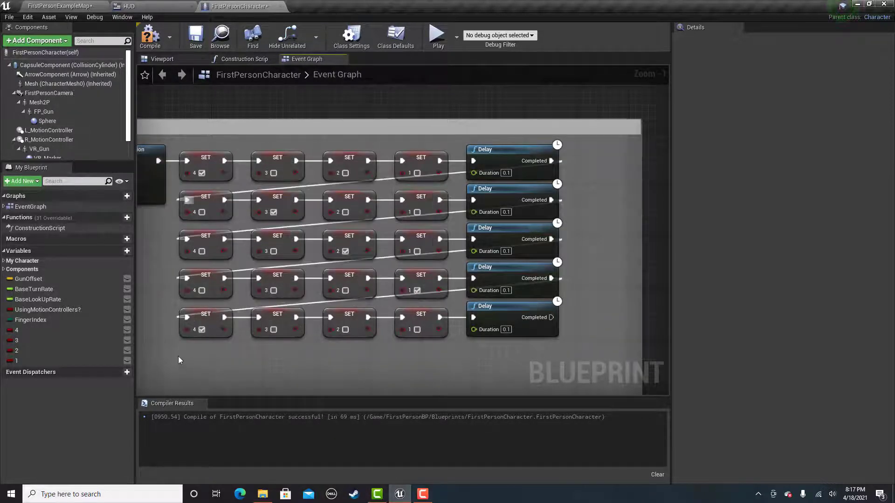
{"action": "scroll", "coordinate": [175, 352], "scroll_direction": "down", "scroll_amount": 2}
Compile and save the character blueprint, then return to the level editor.
{"action": "left_click", "coordinate": [150, 35]}
{"action": "left_click", "coordinate": [195, 34]}
{"action": "left_click", "coordinate": [60, 6]}
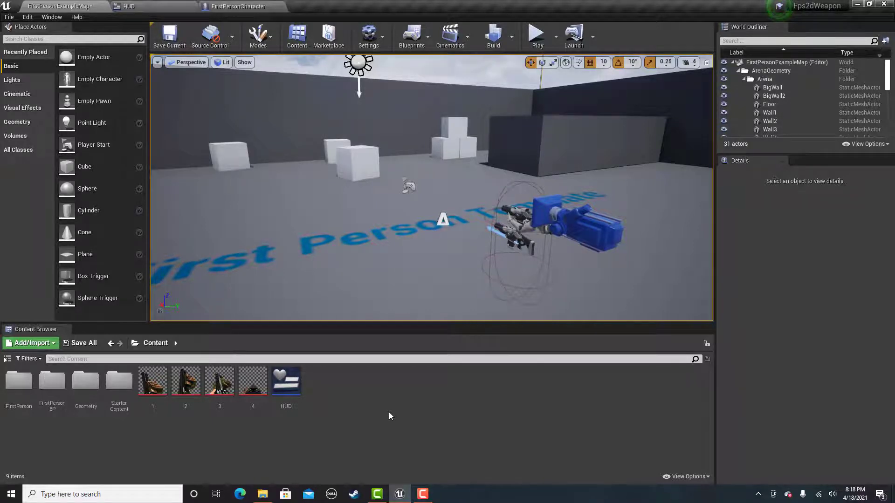
In the character graph, enlarge the comment and duplicate the bottom three Set/Delay rows below.
{"action": "left_click", "coordinate": [129, 6]}
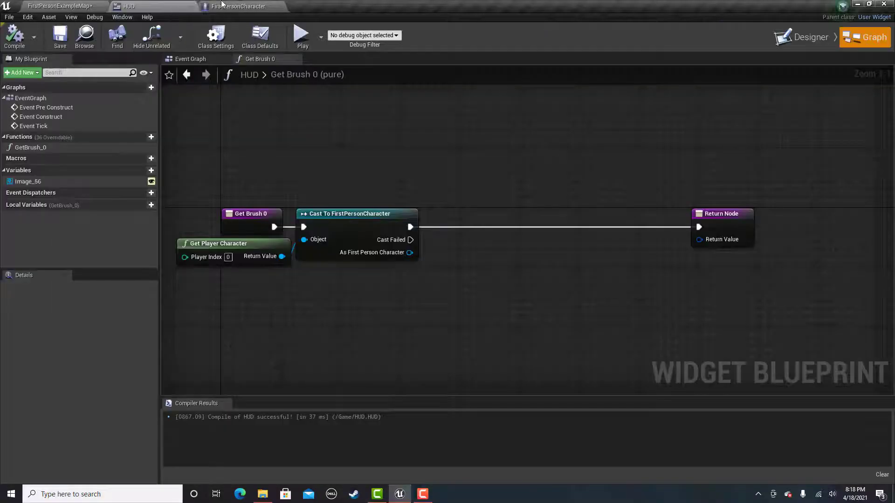
{"action": "left_click", "coordinate": [238, 6]}
{"action": "scroll", "coordinate": [391, 265], "scroll_direction": "down", "scroll_amount": 3}
{"action": "right_click_drag", "start_coordinate": [390, 264], "coordinate": [389, 263]}
{"action": "left_click_drag", "start_coordinate": [352, 337], "coordinate": [350, 391]}
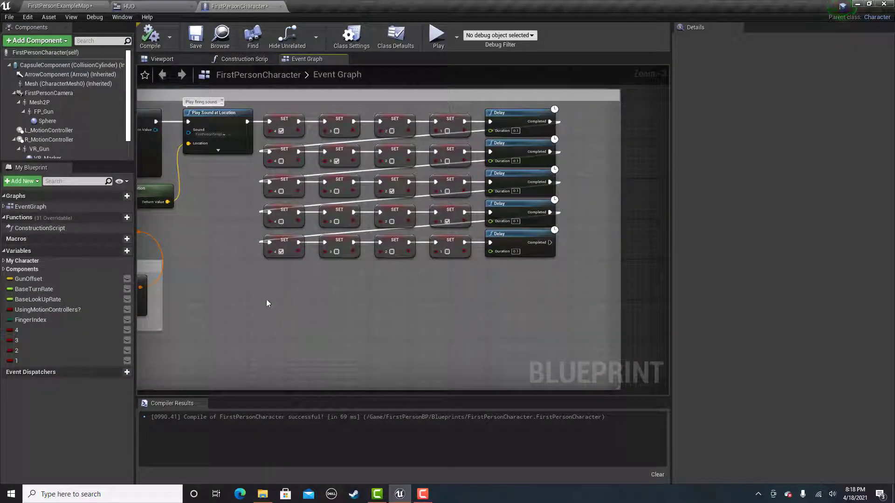
{"action": "left_click_drag", "start_coordinate": [449, 253], "coordinate": [560, 171]}
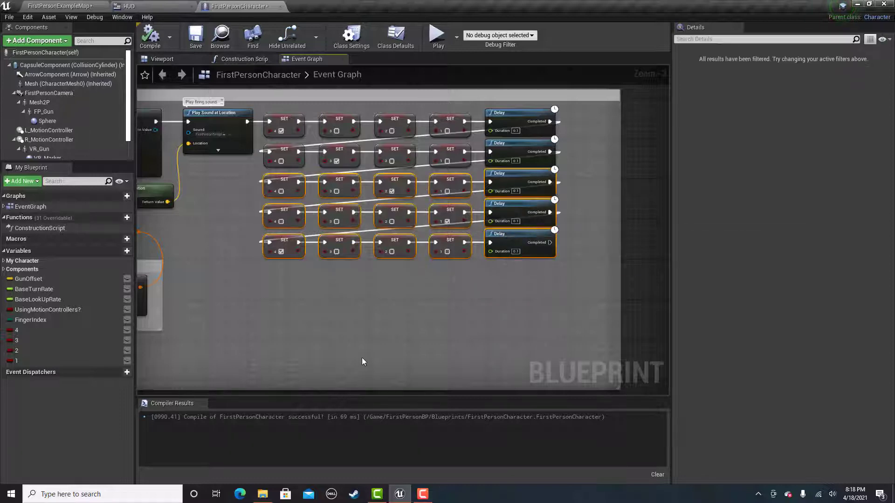
{"action": "key", "text": "ctrl+w"}
{"action": "mouse_move", "coordinate": [301, 329]}
{"action": "left_mouse_down"}
{"action": "mouse_move", "coordinate": [288, 269]}
{"action": "mouse_move", "coordinate": [255, 271]}
{"action": "left_mouse_up"}
{"action": "scroll", "coordinate": [255, 272], "scroll_direction": "up", "scroll_amount": 3}
{"action": "scroll", "coordinate": [350, 245], "scroll_direction": "up", "scroll_amount": 2}
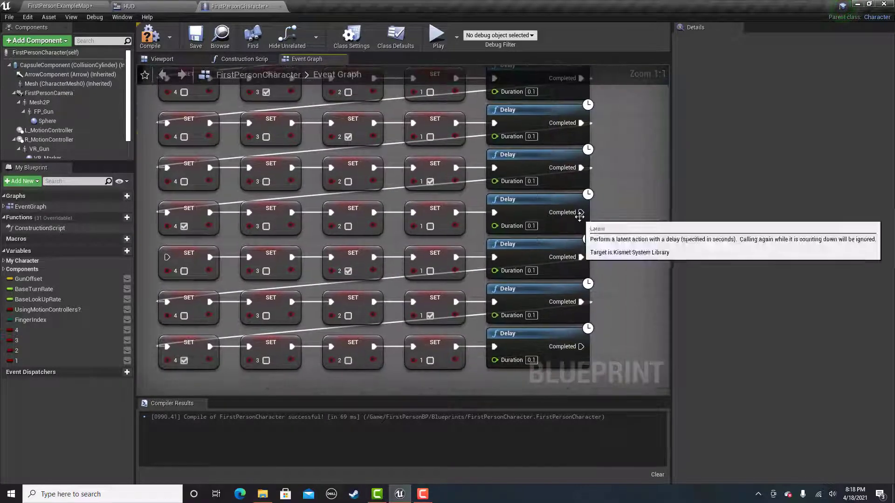
Link the Delay completion to the next Set row and correct its boolean 4 and 2 checkboxes.
{"action": "left_click_drag", "start_coordinate": [580, 212], "coordinate": [167, 255]}
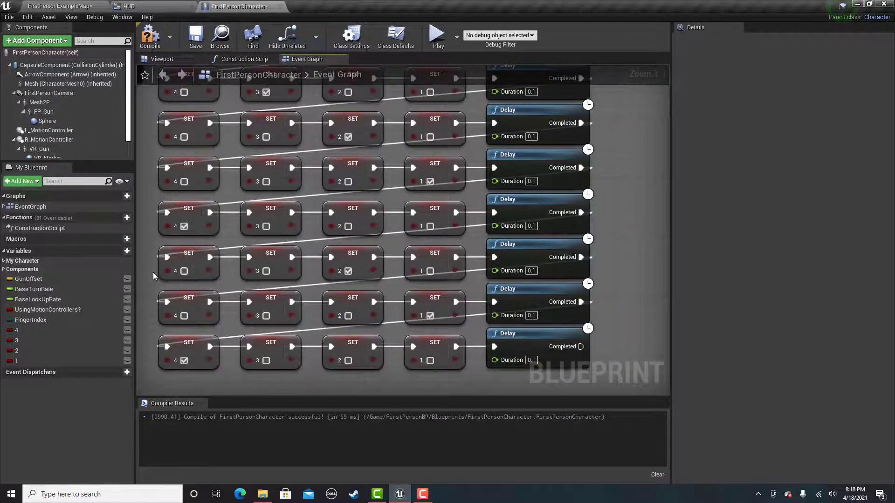
{"action": "right_click_drag", "start_coordinate": [182, 266], "coordinate": [246, 267]}
{"action": "left_click", "coordinate": [246, 260]}
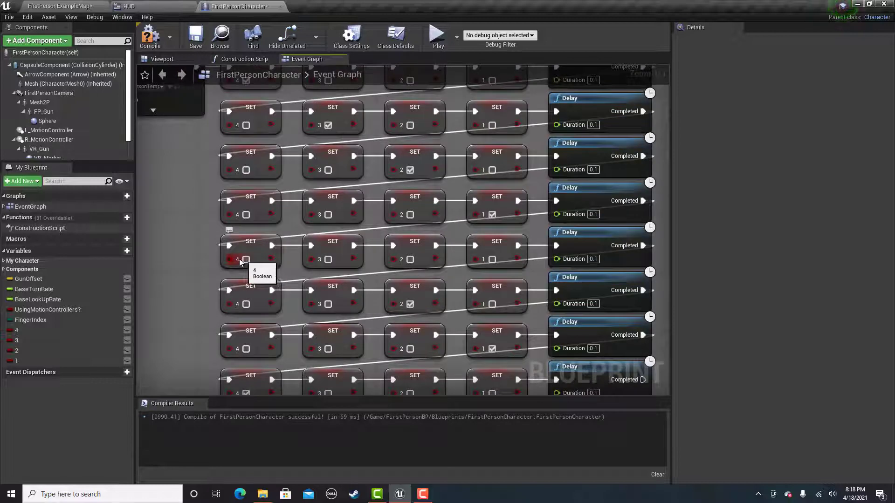
{"action": "left_click", "coordinate": [410, 260]}
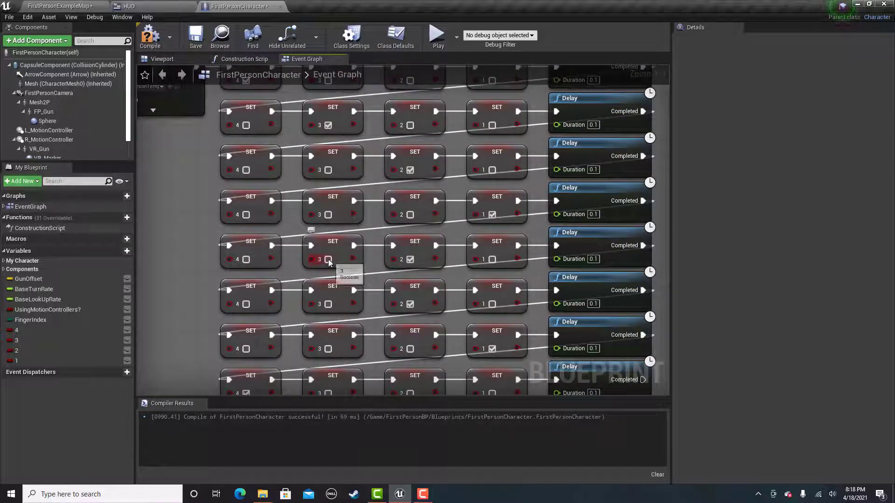
{"action": "left_click", "coordinate": [410, 306]}
{"action": "scroll", "coordinate": [411, 306], "scroll_direction": "down", "scroll_amount": 1}
Delete the extra bottom row of nodes, then compile and save the character blueprint.
{"action": "left_click_drag", "start_coordinate": [265, 346], "coordinate": [576, 274]}
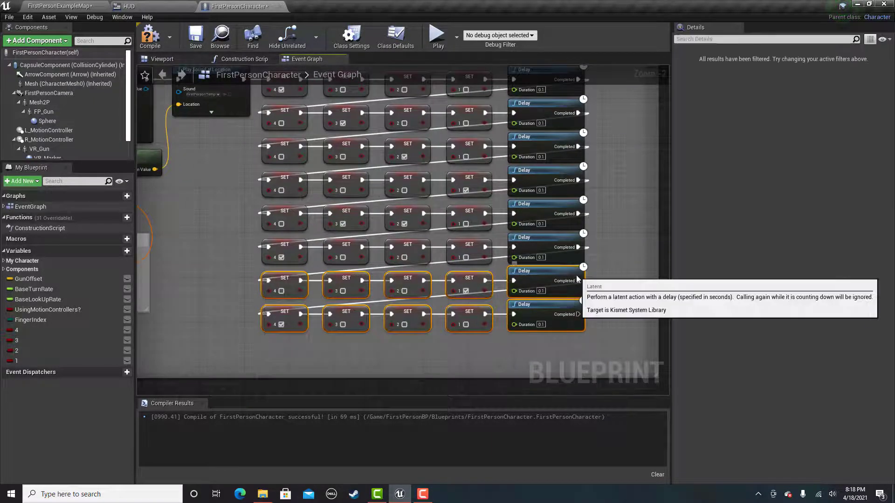
{"action": "key", "text": "Delete"}
{"action": "scroll", "coordinate": [420, 210], "scroll_direction": "up", "scroll_amount": 1}
{"action": "left_click", "coordinate": [150, 38]}
{"action": "left_click", "coordinate": [196, 38]}
Save the level as well and switch to the HUD widget blueprint.
{"action": "left_click", "coordinate": [59, 6]}
{"action": "key", "text": "ctrl+s"}
{"action": "left_click", "coordinate": [131, 5]}
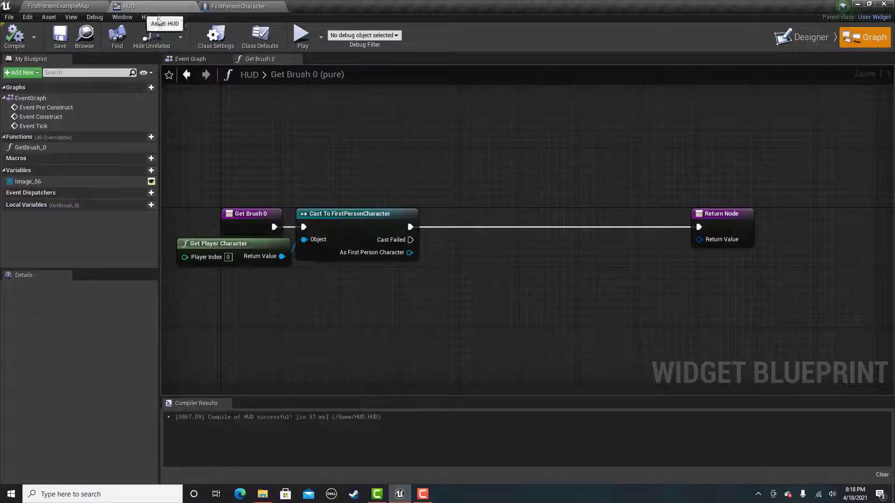
{"action": "scroll", "coordinate": [454, 217], "scroll_direction": "up", "scroll_amount": 2}
Duplicate the Return Node into a column of four Return Nodes.
{"action": "left_click", "coordinate": [646, 205]}
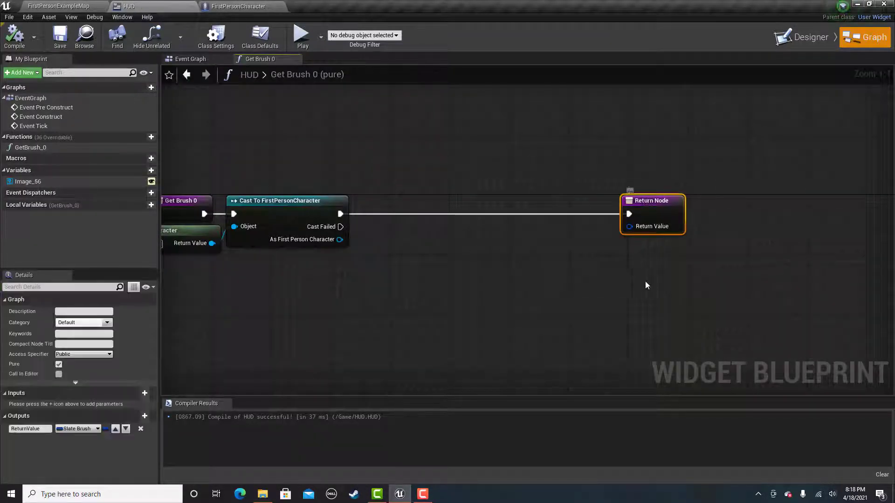
{"action": "right_click_drag", "start_coordinate": [647, 231], "coordinate": [635, 206]}
{"action": "key", "text": "ctrl+w"}
{"action": "left_click_drag", "start_coordinate": [679, 251], "coordinate": [642, 235]}
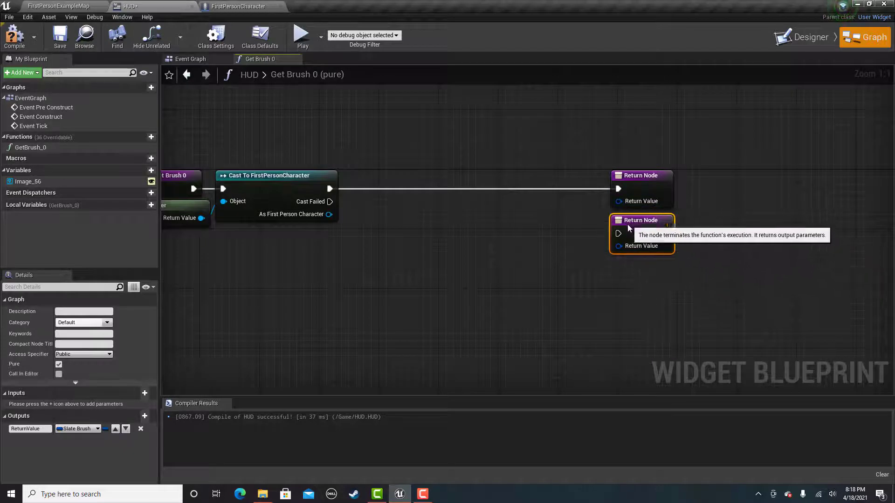
{"action": "key", "text": "ctrl+w"}
{"action": "left_click_drag", "start_coordinate": [671, 311], "coordinate": [642, 297]}
{"action": "right_click_drag", "start_coordinate": [609, 377], "coordinate": [553, 306]}
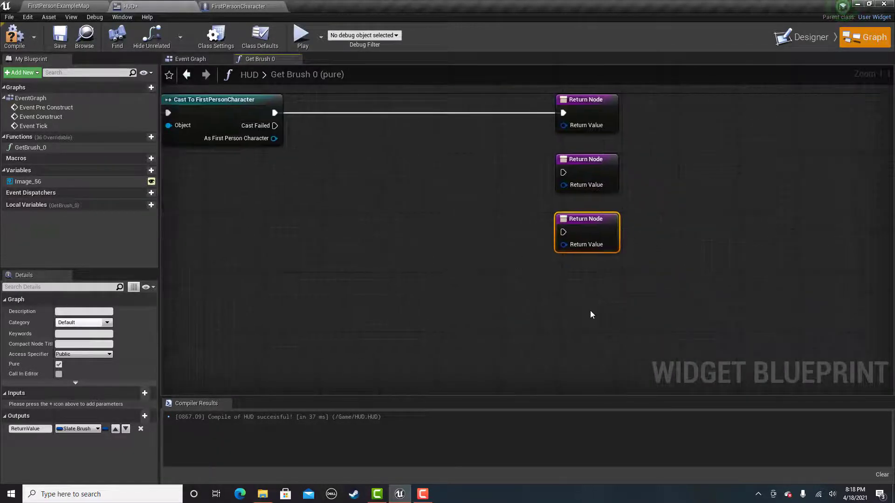
{"action": "key", "text": "ctrl+w"}
{"action": "left_click_drag", "start_coordinate": [623, 318], "coordinate": [588, 285]}
{"action": "left_click", "coordinate": [477, 286]}
{"action": "scroll", "coordinate": [543, 260], "scroll_direction": "down", "scroll_amount": 1}
Add a Make Brush from Texture node feeding the first Return Value.
{"action": "left_click_drag", "start_coordinate": [643, 176], "coordinate": [559, 178]}
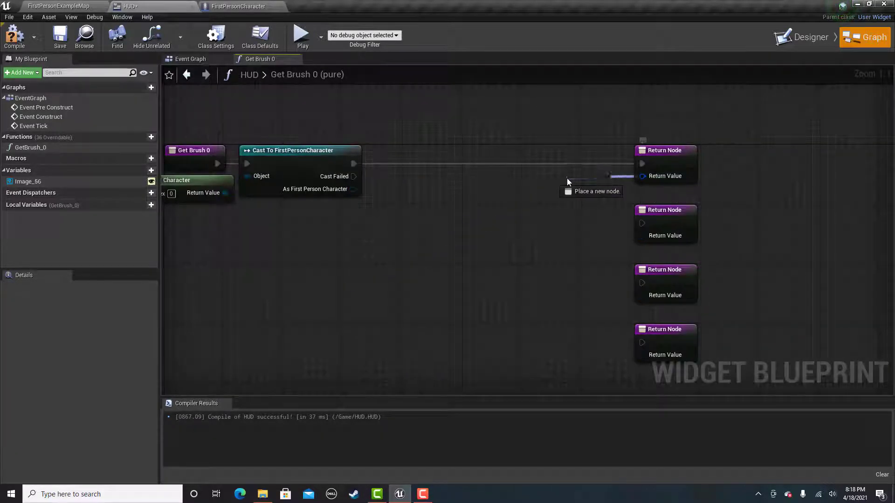
{"action": "type", "text": "text"}
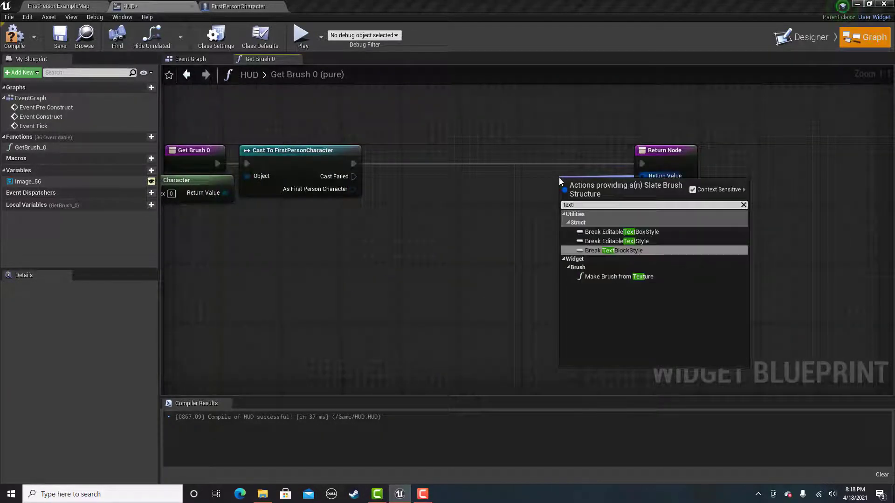
{"action": "left_click", "coordinate": [618, 276]}
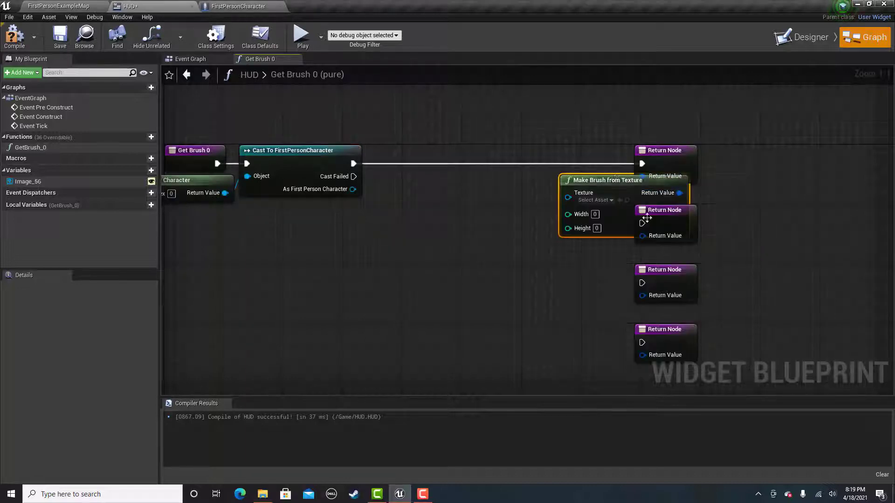
{"action": "left_click_drag", "start_coordinate": [590, 182], "coordinate": [525, 160]}
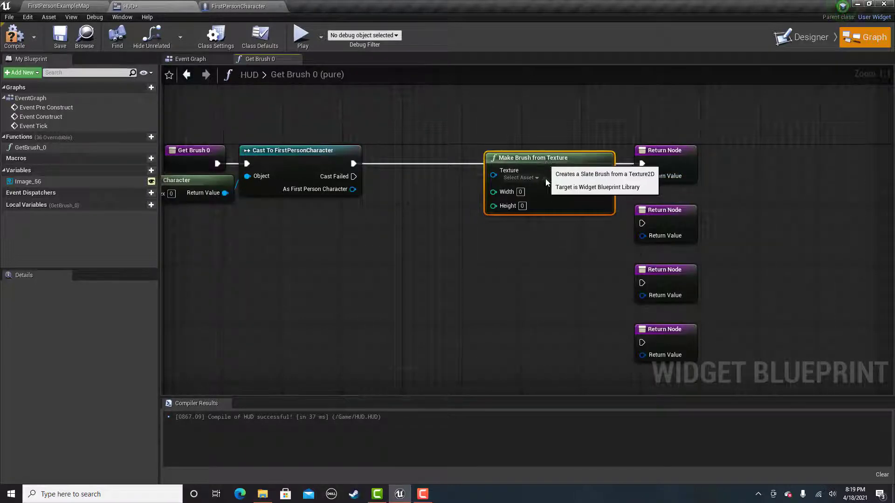
Duplicate the brush node into four and wire the fourth and second brushes to their Return Nodes.
{"action": "right_click_drag", "start_coordinate": [571, 264], "coordinate": [564, 249]}
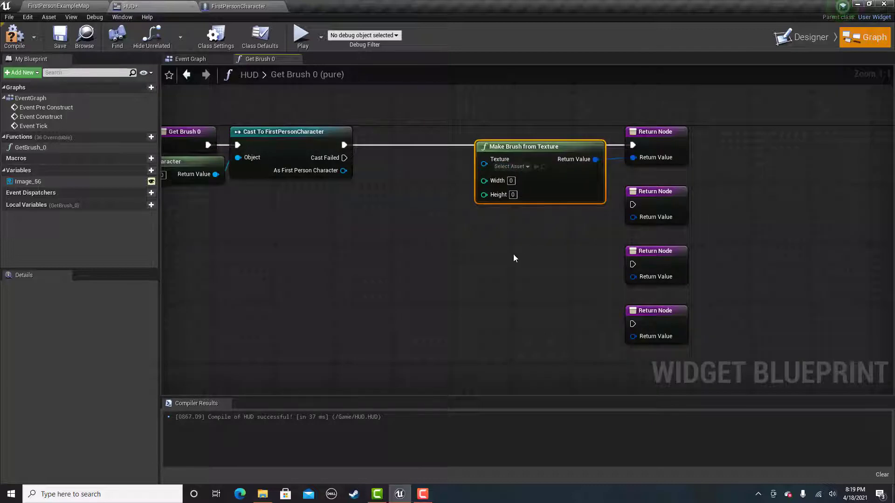
{"action": "key", "text": "ctrl+w"}
{"action": "left_click_drag", "start_coordinate": [539, 252], "coordinate": [539, 213]}
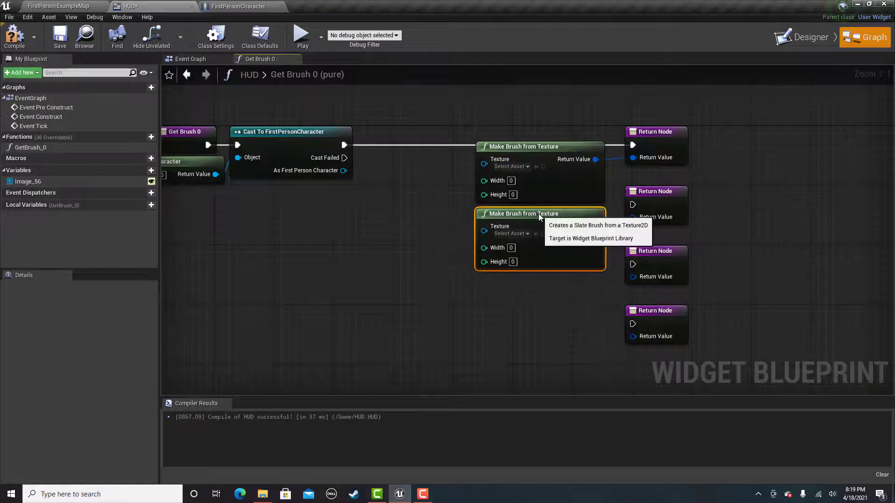
{"action": "key", "text": "ctrl+w"}
{"action": "left_click_drag", "start_coordinate": [560, 286], "coordinate": [535, 282]}
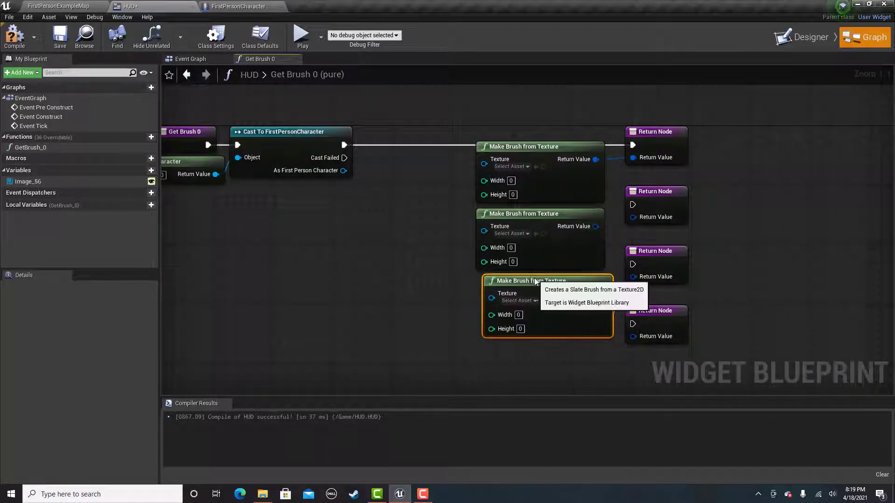
{"action": "right_click_drag", "start_coordinate": [497, 374], "coordinate": [441, 314]}
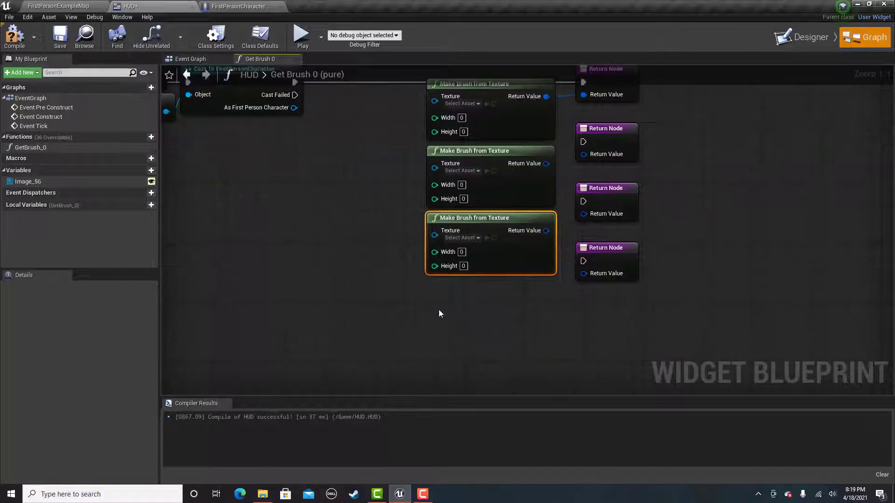
{"action": "key", "text": "ctrl+w"}
{"action": "left_click_drag", "start_coordinate": [489, 322], "coordinate": [480, 289]}
{"action": "right_click_drag", "start_coordinate": [641, 328], "coordinate": [574, 344]}
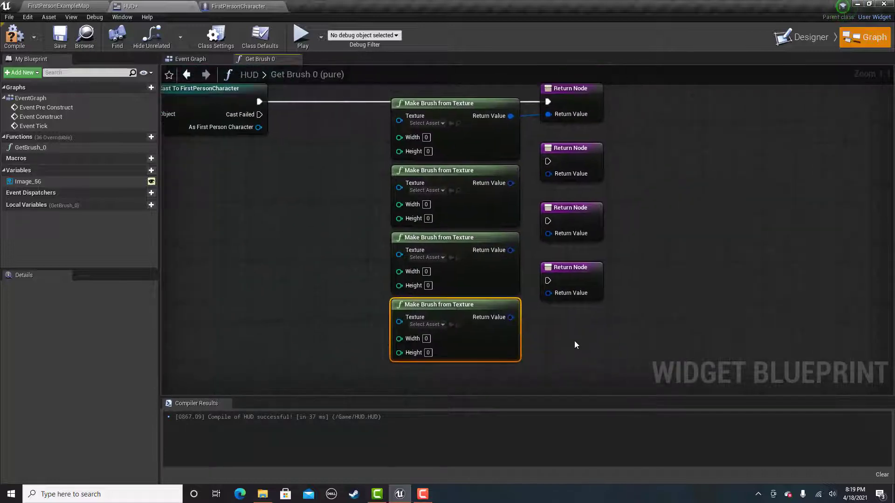
{"action": "left_click", "coordinate": [574, 344]}
{"action": "left_click_drag", "start_coordinate": [512, 317], "coordinate": [549, 293]}
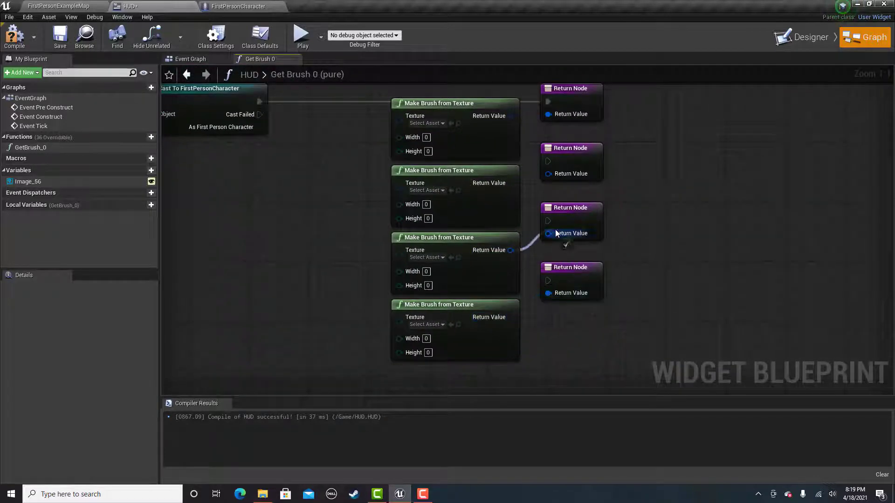
{"action": "left_click_drag", "start_coordinate": [511, 183], "coordinate": [548, 173]}
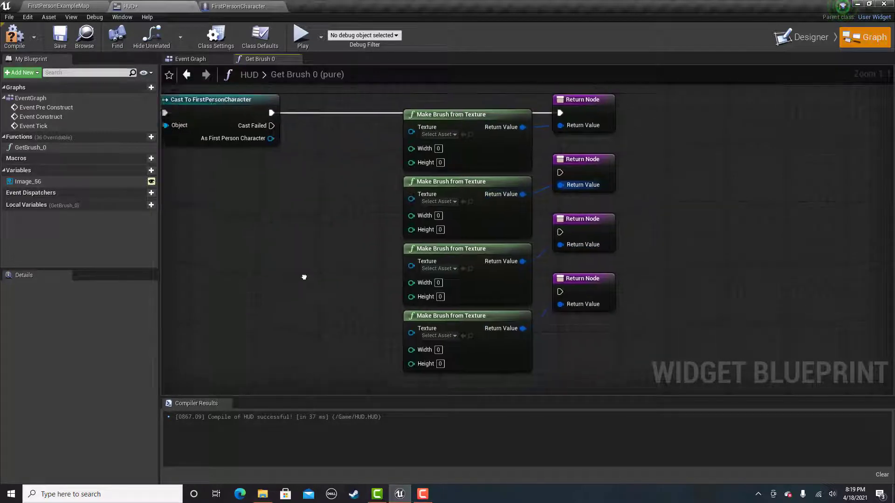
{"action": "scroll", "coordinate": [402, 210], "scroll_direction": "down", "scroll_amount": 2}
Move the brush and Return nodes further right to make room after the cast.
{"action": "left_click_drag", "start_coordinate": [424, 137], "coordinate": [578, 324]}
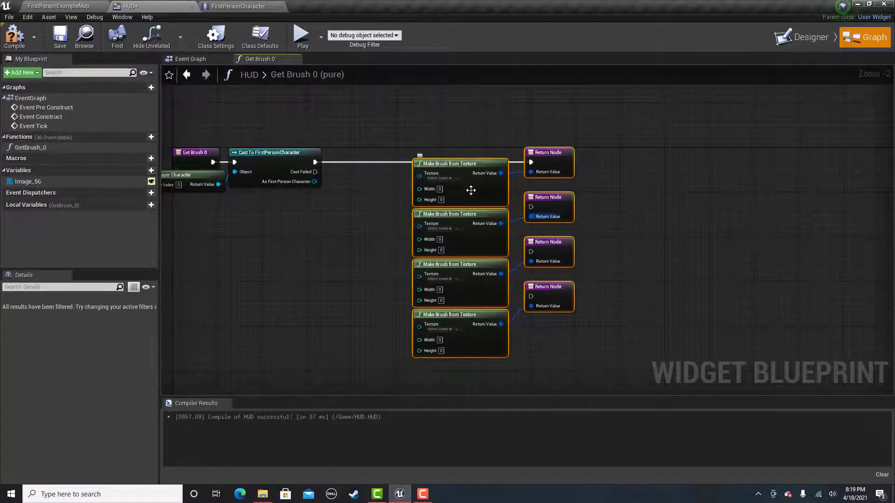
{"action": "left_click_drag", "start_coordinate": [471, 190], "coordinate": [606, 191]}
{"action": "right_click_drag", "start_coordinate": [403, 202], "coordinate": [434, 238]}
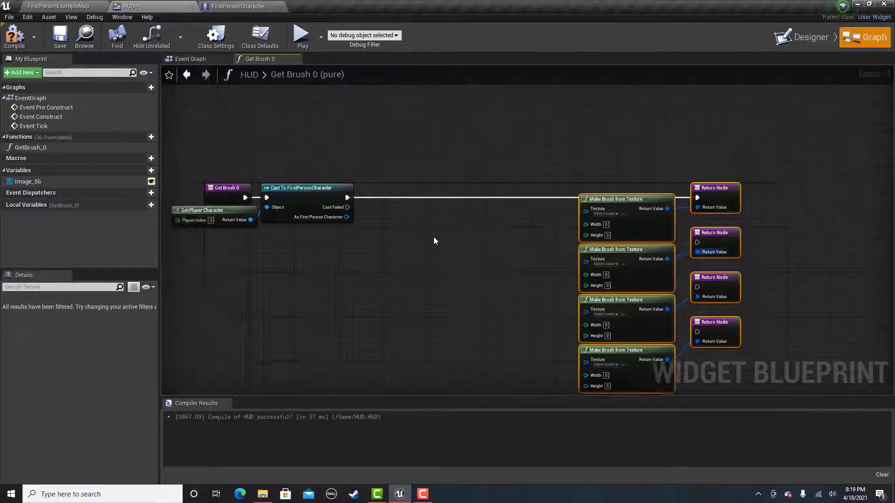
{"action": "scroll", "coordinate": [316, 189], "scroll_direction": "up", "scroll_amount": 2}
Add a Branch after the cast, duplicate it and wire the first False output to the second Branch.
{"action": "left_click_drag", "start_coordinate": [317, 183], "coordinate": [371, 184]}
{"action": "type", "text": "barnc"}
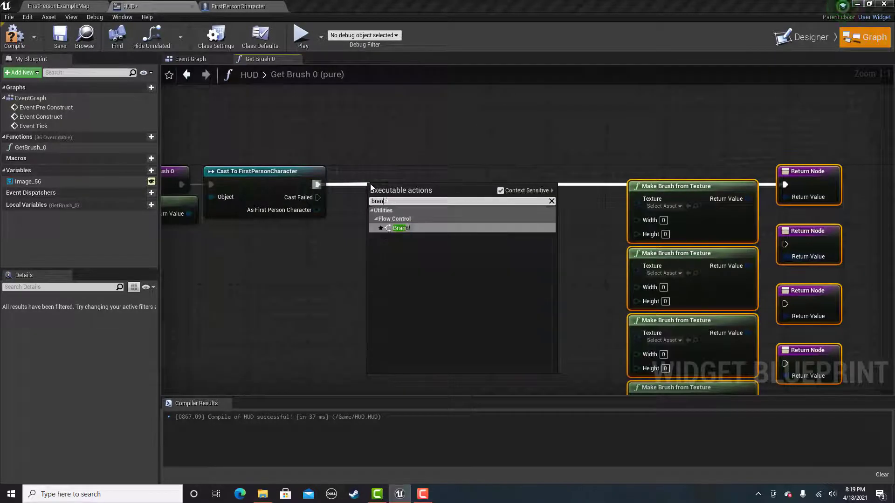
{"action": "key", "text": "Return"}
{"action": "left_click_drag", "start_coordinate": [390, 186], "coordinate": [375, 172]}
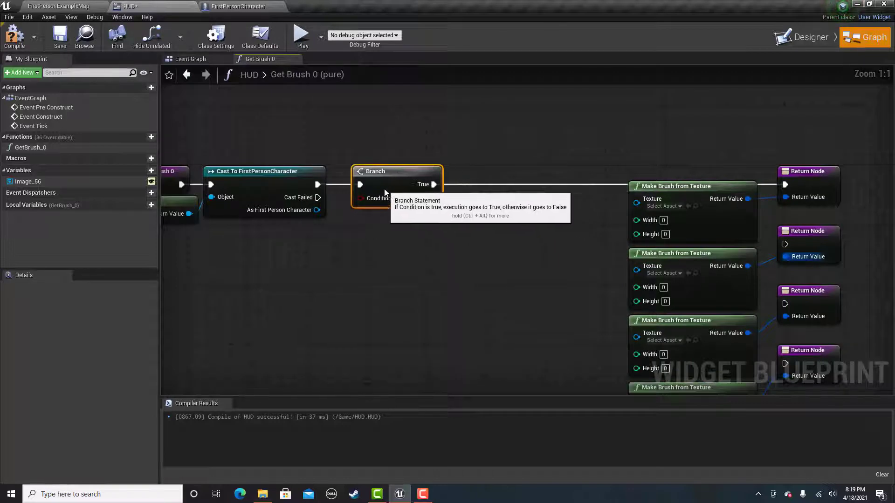
{"action": "key", "text": "ctrl+w"}
{"action": "left_click_drag", "start_coordinate": [489, 210], "coordinate": [494, 179]}
{"action": "left_click_drag", "start_coordinate": [434, 197], "coordinate": [481, 191]}
{"action": "scroll", "coordinate": [480, 196], "scroll_direction": "down", "scroll_amount": 1}
Dismiss the pin menu and shift the brush and Return nodes further right again.
{"action": "right_click_drag", "start_coordinate": [450, 200], "coordinate": [435, 196]}
{"action": "right_click", "coordinate": [363, 200]}
{"action": "left_click", "coordinate": [363, 200]}
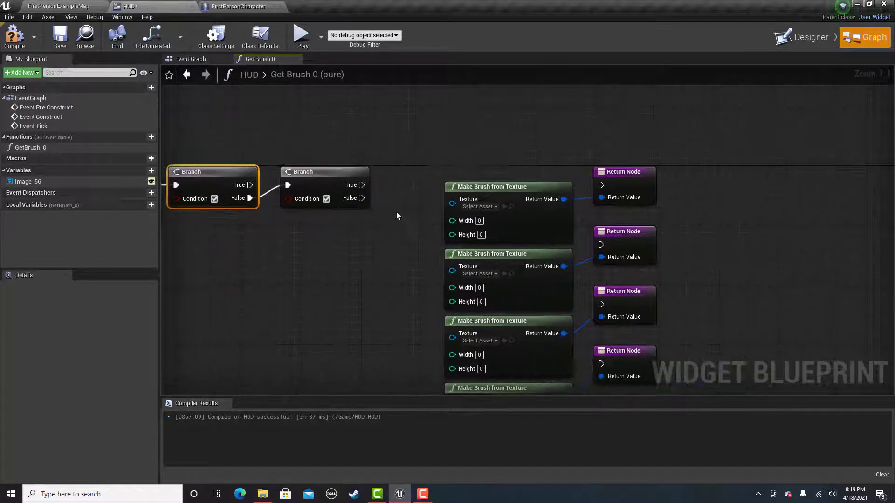
{"action": "scroll", "coordinate": [429, 207], "scroll_direction": "down", "scroll_amount": 1}
{"action": "scroll", "coordinate": [494, 194], "scroll_direction": "down", "scroll_amount": 1}
{"action": "mouse_move", "coordinate": [555, 333]}
{"action": "left_mouse_down"}
{"action": "mouse_move", "coordinate": [493, 193]}
{"action": "mouse_move", "coordinate": [538, 178]}
{"action": "left_mouse_up"}
{"action": "left_click", "coordinate": [473, 134]}
{"action": "left_click_drag", "start_coordinate": [434, 126], "coordinate": [616, 364]}
{"action": "left_click_drag", "start_coordinate": [494, 166], "coordinate": [545, 175]}
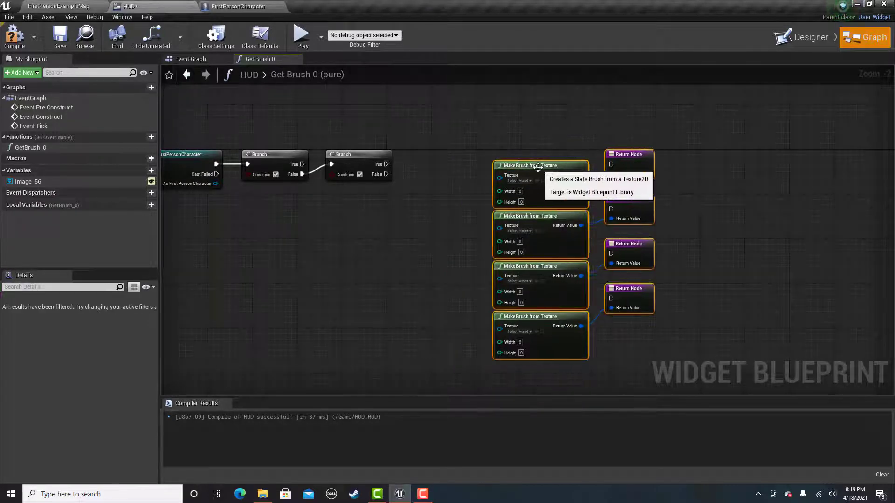
{"action": "scroll", "coordinate": [434, 210], "scroll_direction": "up", "scroll_amount": 2}
Duplicate a third Branch and wire the second Branch's False output into it.
{"action": "left_click", "coordinate": [375, 175]}
{"action": "key", "text": "ctrl+w"}
{"action": "left_click_drag", "start_coordinate": [465, 213], "coordinate": [462, 176]}
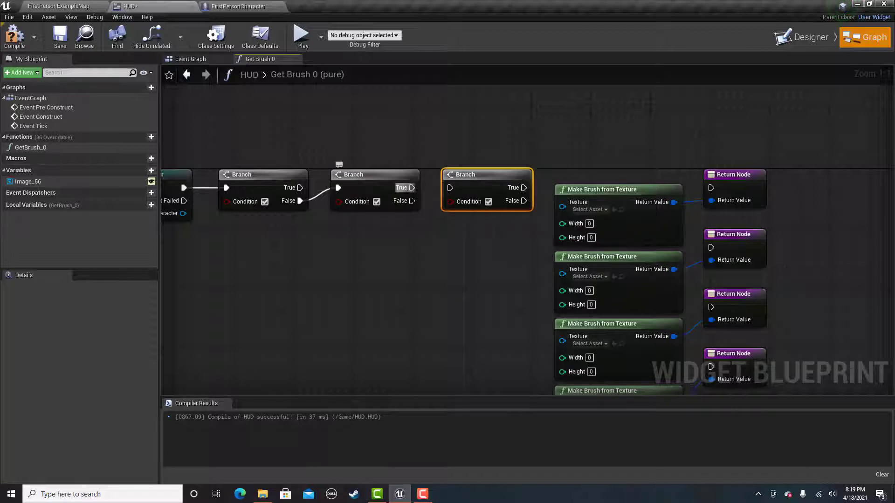
{"action": "left_click_drag", "start_coordinate": [411, 201], "coordinate": [451, 187]}
{"action": "right_click_drag", "start_coordinate": [350, 246], "coordinate": [447, 231]}
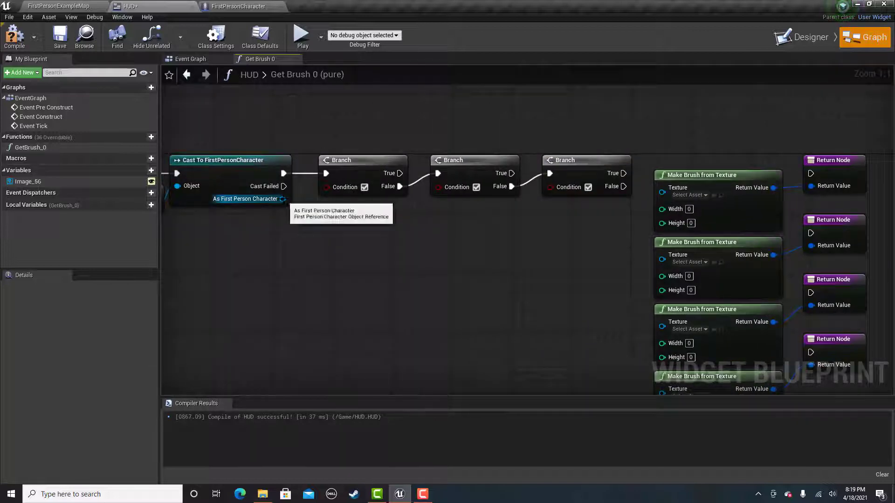
Get boolean 4 from the character as the first Branch condition, True leading to the first Return Node.
{"action": "left_click_drag", "start_coordinate": [282, 199], "coordinate": [269, 258]}
{"action": "type", "text": "get"}
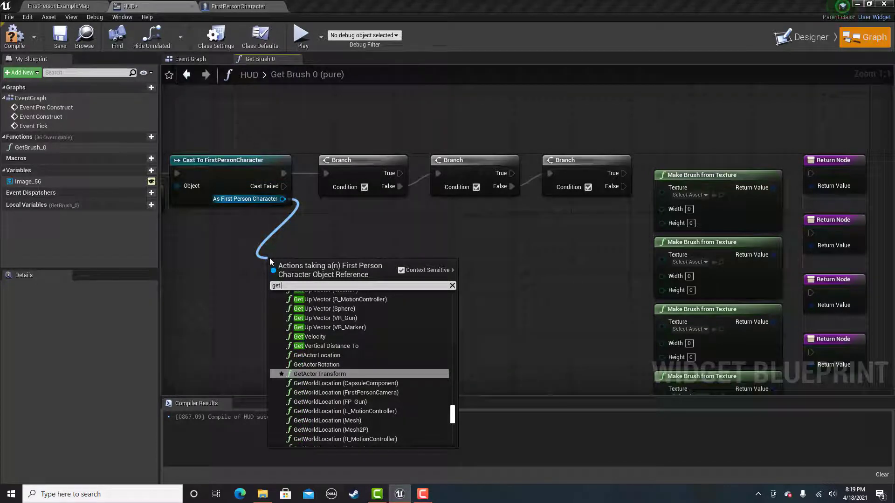
{"action": "type", "text": " 4"}
{"action": "left_click", "coordinate": [304, 318]}
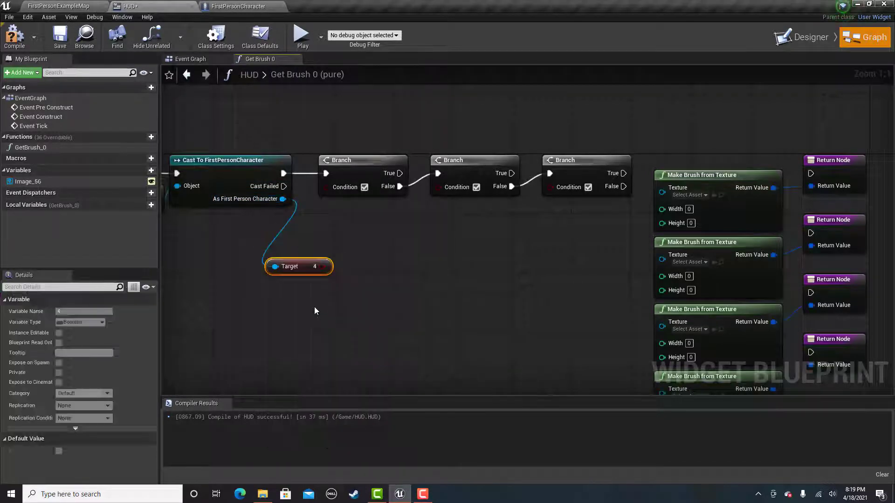
{"action": "left_click_drag", "start_coordinate": [333, 187], "coordinate": [333, 188]}
{"action": "right_click_drag", "start_coordinate": [420, 242], "coordinate": [336, 237]}
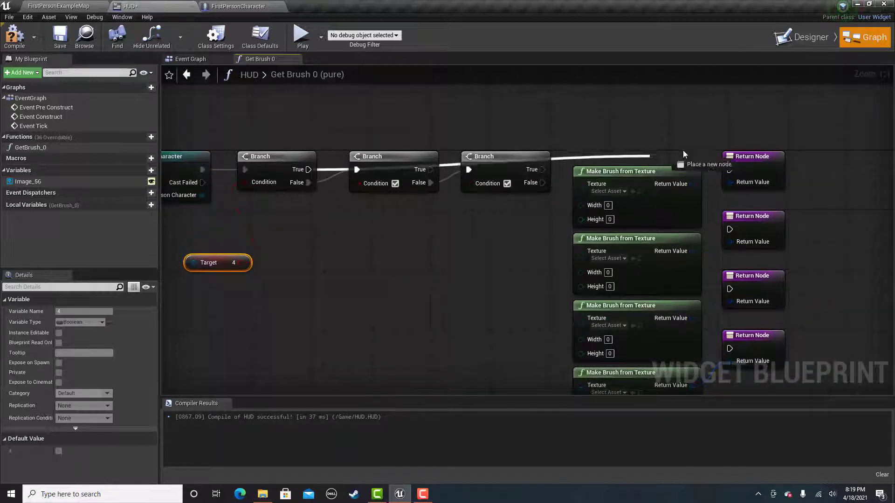
{"action": "left_click_drag", "start_coordinate": [699, 153], "coordinate": [730, 169]}
{"action": "right_click_drag", "start_coordinate": [546, 227], "coordinate": [331, 210]}
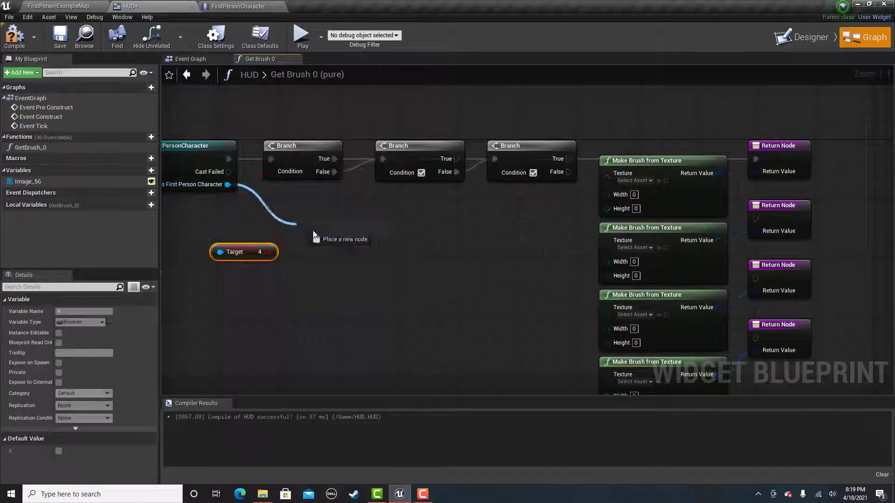
Get variable 3 as the second Branch condition and connect its result to the second Return Node.
{"action": "left_click_drag", "start_coordinate": [228, 185], "coordinate": [335, 233]}
{"action": "type", "text": "get"}
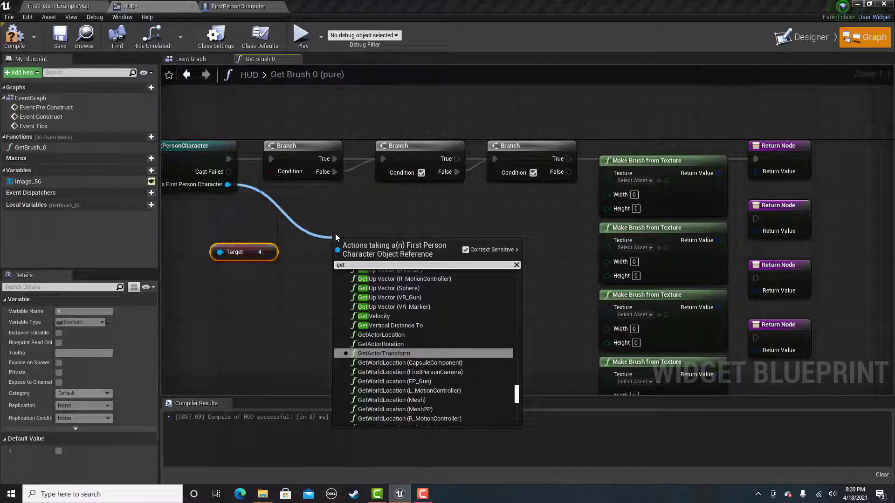
{"action": "type", "text": " 3"}
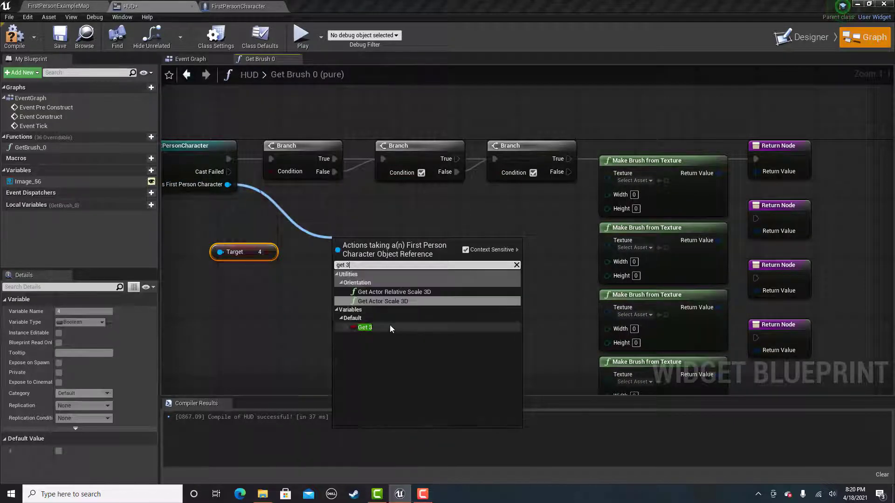
{"action": "left_click", "coordinate": [389, 325]}
{"action": "left_click_drag", "start_coordinate": [389, 245], "coordinate": [384, 173]}
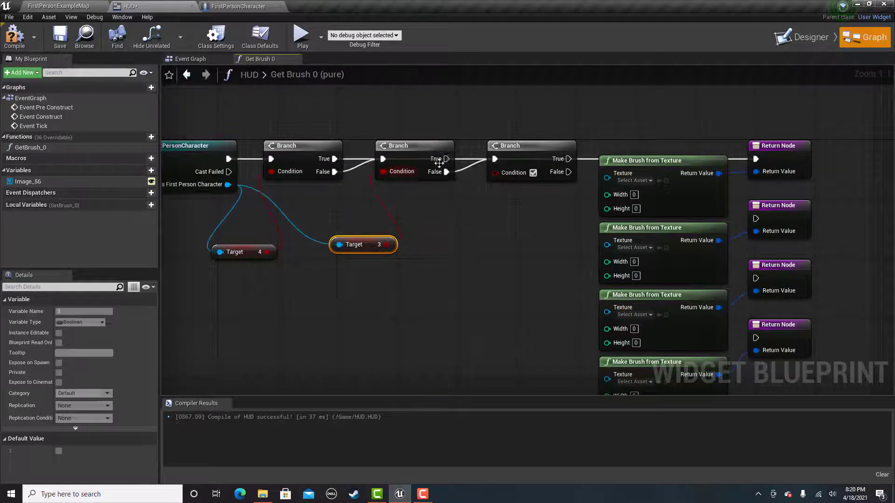
{"action": "left_click", "coordinate": [756, 218]}
{"action": "right_click_drag", "start_coordinate": [422, 265], "coordinate": [343, 223]}
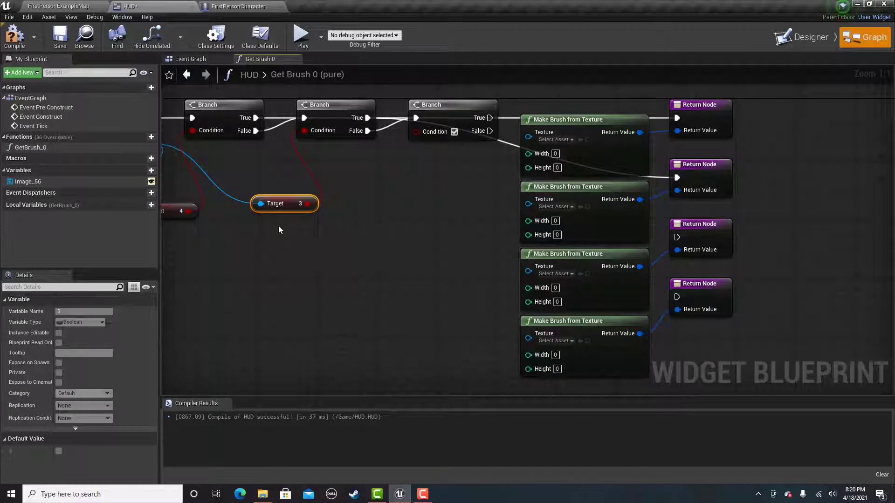
{"action": "right_click_drag", "start_coordinate": [243, 240], "coordinate": [359, 241]}
Get variable 2 as the third Branch condition, True to the third Return Node and False to the fourth.
{"action": "left_click_drag", "start_coordinate": [264, 144], "coordinate": [283, 148]}
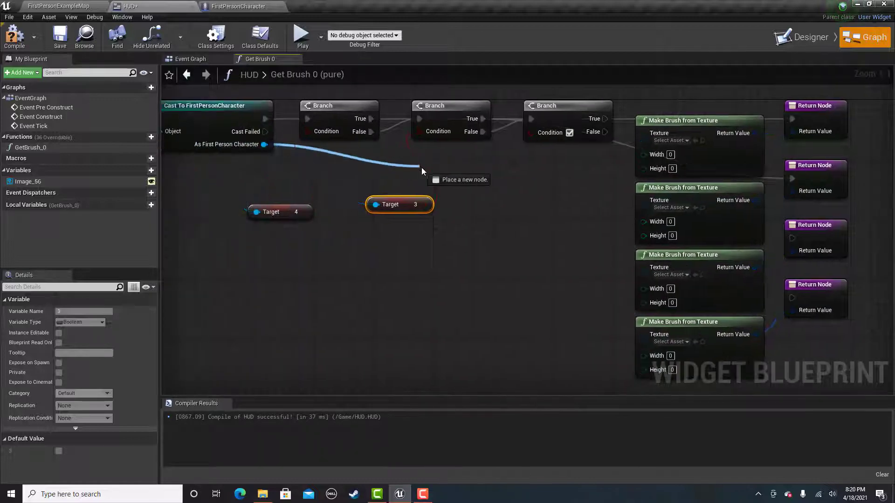
{"action": "left_click_drag", "start_coordinate": [421, 166], "coordinate": [422, 167]}
{"action": "type", "text": "get 2"}
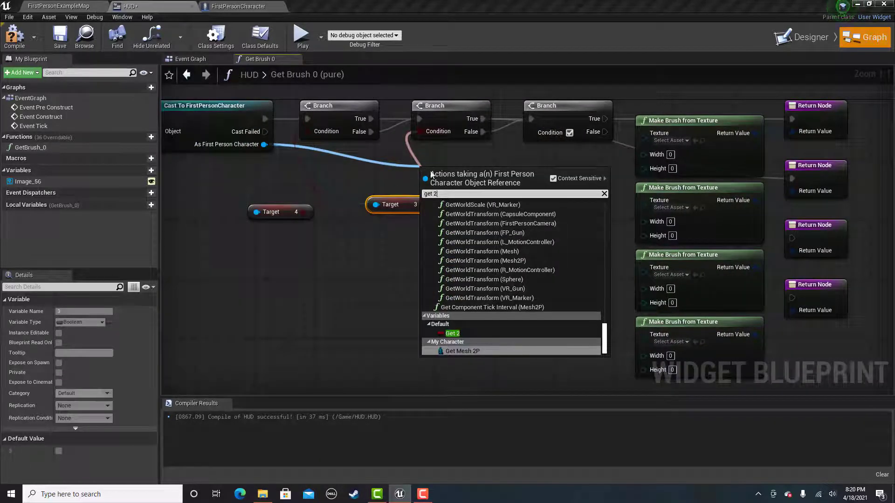
{"action": "left_click", "coordinate": [469, 328]}
{"action": "left_click_drag", "start_coordinate": [476, 175], "coordinate": [533, 132]}
{"action": "mouse_move", "coordinate": [595, 119]}
{"action": "left_mouse_down"}
{"action": "mouse_move", "coordinate": [808, 257]}
{"action": "mouse_move", "coordinate": [795, 238]}
{"action": "left_mouse_up"}
{"action": "right_click_drag", "start_coordinate": [606, 250], "coordinate": [482, 250]}
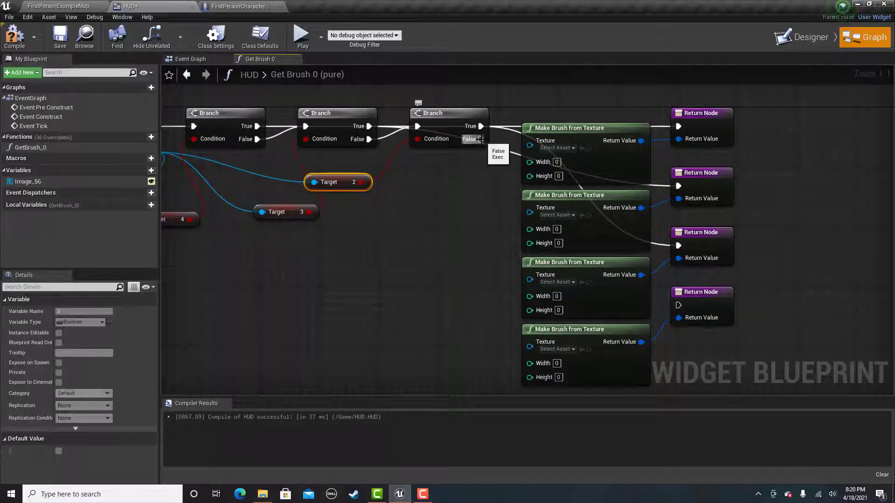
{"action": "left_click_drag", "start_coordinate": [480, 139], "coordinate": [566, 215]}
{"action": "left_click_drag", "start_coordinate": [681, 308], "coordinate": [683, 307]}
{"action": "left_click", "coordinate": [261, 106]}
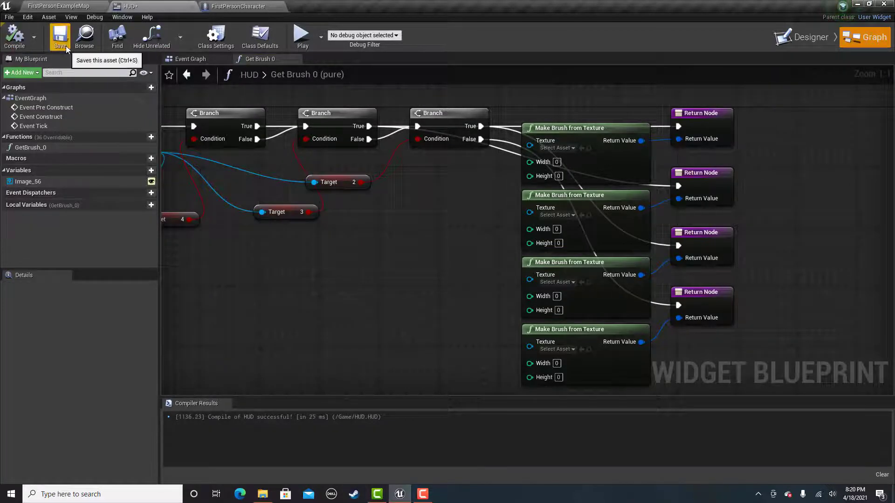
{"action": "mouse_move", "coordinate": [322, 210]}
{"action": "right_mouse_down"}
{"action": "mouse_move", "coordinate": [426, 244]}
{"action": "mouse_move", "coordinate": [275, 249]}
{"action": "right_mouse_up"}
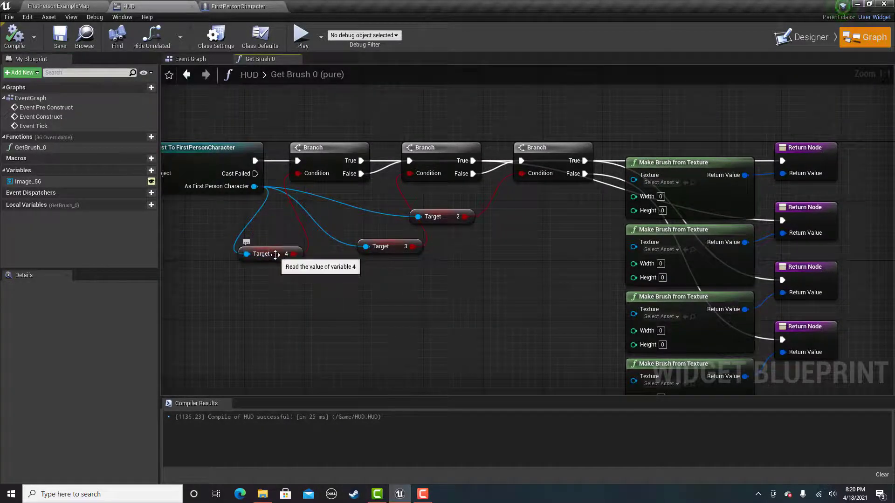
{"action": "right_click_drag", "start_coordinate": [490, 294], "coordinate": [433, 299]}
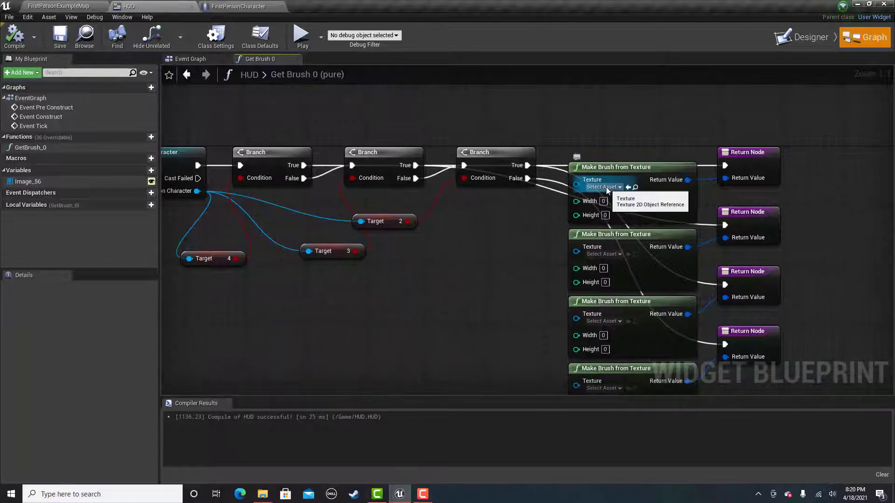
Set the four Make Brush from Texture nodes to gun textures 4, 3, 2 and 1.
{"action": "left_click", "coordinate": [605, 188]}
{"action": "left_click", "coordinate": [623, 300]}
{"action": "mouse_move", "coordinate": [541, 273]}
{"action": "right_mouse_down"}
{"action": "mouse_move", "coordinate": [532, 246]}
{"action": "mouse_move", "coordinate": [538, 240]}
{"action": "right_mouse_up"}
{"action": "left_click", "coordinate": [617, 220]}
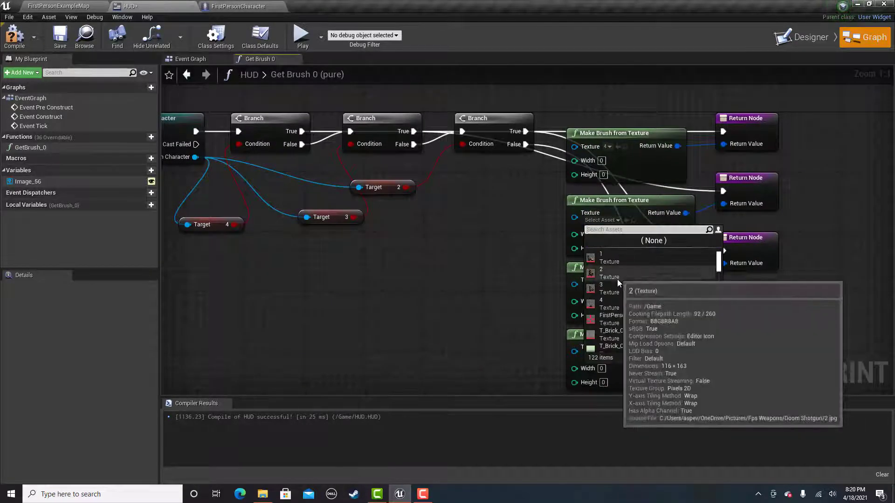
{"action": "left_click", "coordinate": [629, 308]}
{"action": "right_click_drag", "start_coordinate": [606, 290], "coordinate": [611, 265]}
{"action": "left_click", "coordinate": [616, 263]}
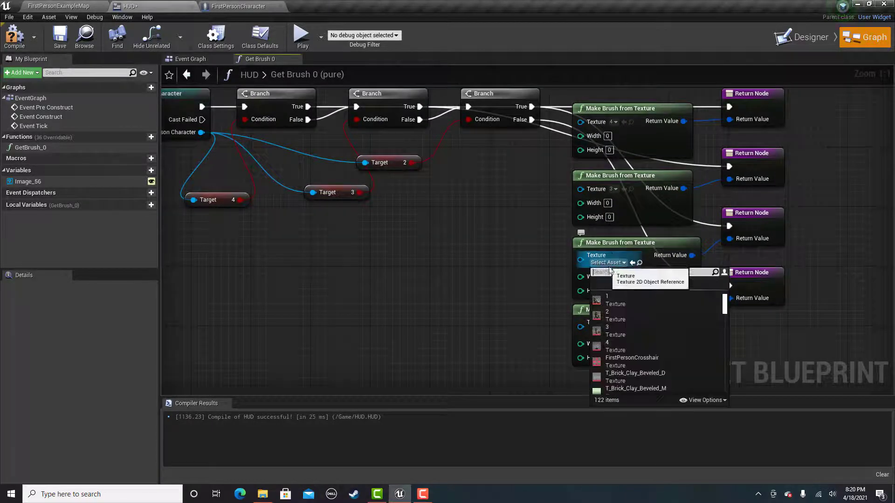
{"action": "left_click", "coordinate": [629, 307]}
{"action": "left_click", "coordinate": [614, 329]}
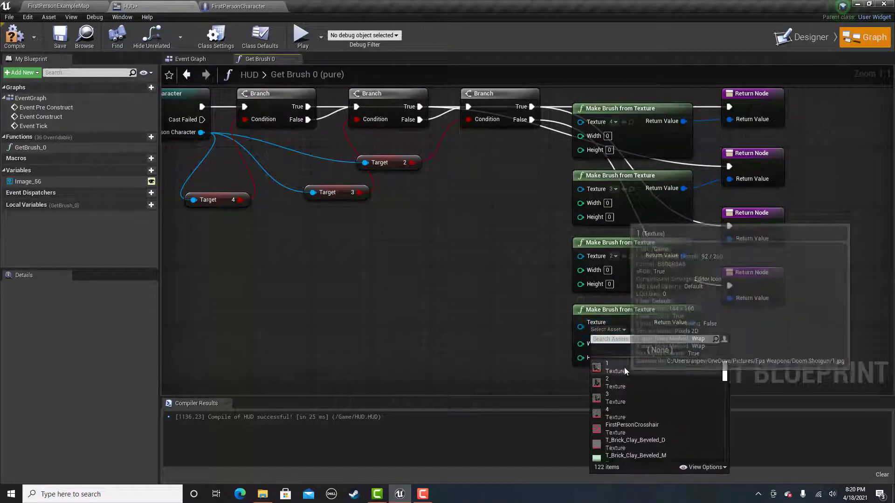
{"action": "left_click", "coordinate": [629, 364]}
{"action": "right_click_drag", "start_coordinate": [270, 138], "coordinate": [348, 167]}
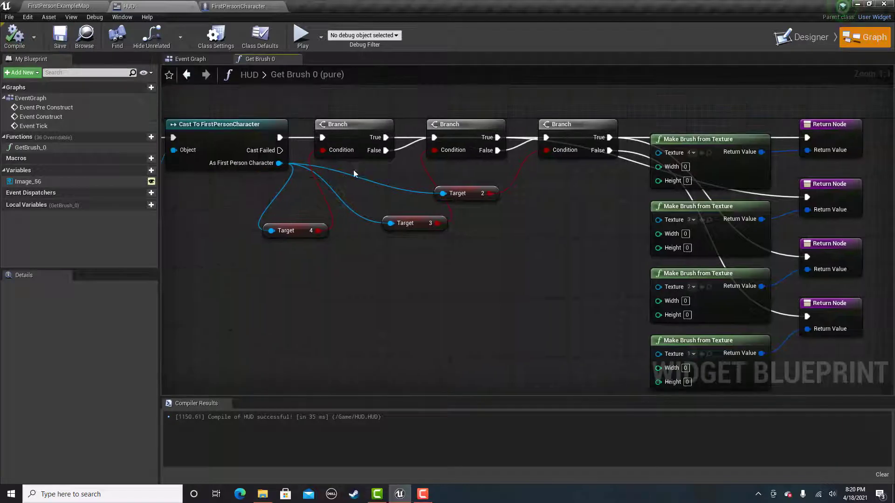
Rearrange the BeginPlay area, widening the comment and moving Event BeginPlay left to make room.
{"action": "left_click", "coordinate": [226, 4]}
{"action": "scroll", "coordinate": [375, 179], "scroll_direction": "down", "scroll_amount": 4}
{"action": "scroll", "coordinate": [392, 172], "scroll_direction": "down", "scroll_amount": 2}
{"action": "right_click_drag", "start_coordinate": [392, 171], "coordinate": [276, 143]}
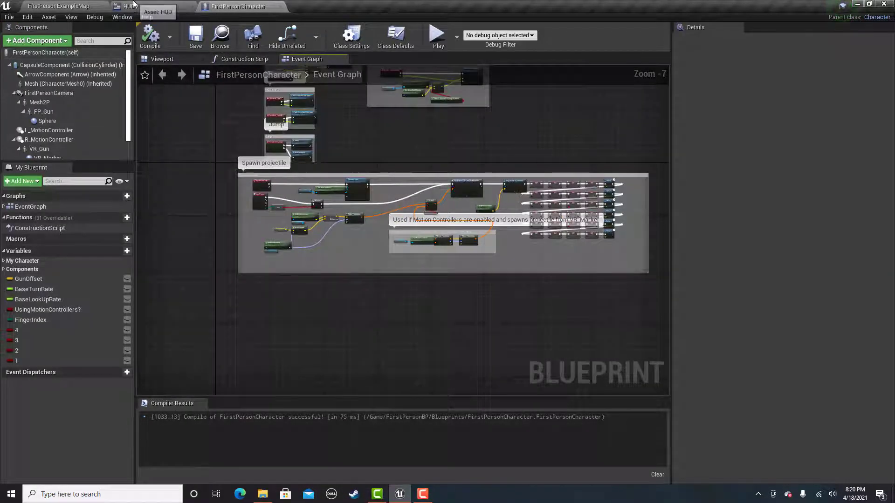
{"action": "right_click_drag", "start_coordinate": [392, 210], "coordinate": [294, 294]}
{"action": "scroll", "coordinate": [371, 309], "scroll_direction": "up", "scroll_amount": 2}
{"action": "right_click_drag", "start_coordinate": [371, 308], "coordinate": [314, 202]}
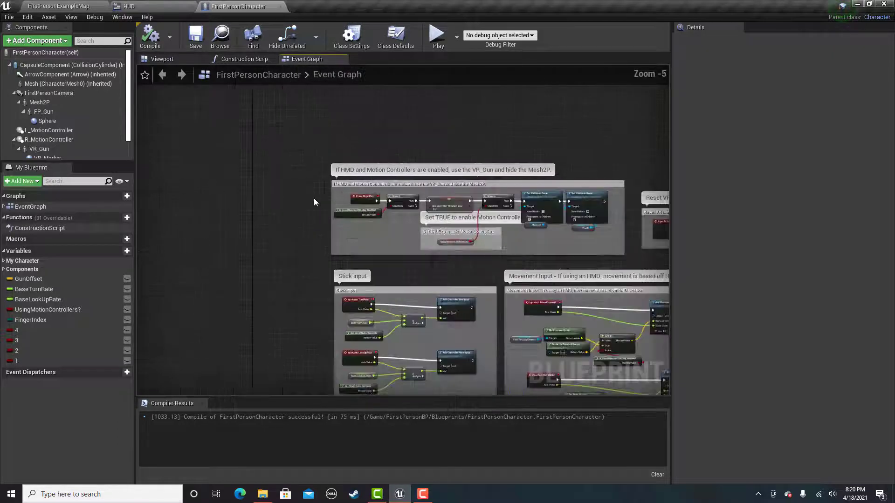
{"action": "right_click", "coordinate": [314, 202]}
{"action": "key", "text": "Escape"}
{"action": "scroll", "coordinate": [337, 204], "scroll_direction": "up", "scroll_amount": 5}
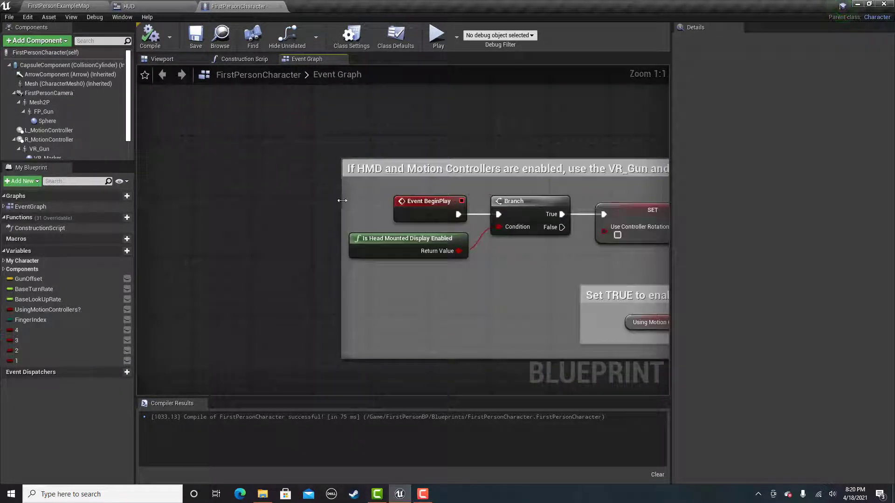
{"action": "left_click_drag", "start_coordinate": [342, 201], "coordinate": [148, 203]}
{"action": "right_click_drag", "start_coordinate": [292, 205], "coordinate": [452, 205]}
{"action": "mouse_move", "coordinate": [565, 208]}
{"action": "left_mouse_down"}
{"action": "mouse_move", "coordinate": [327, 210]}
{"action": "mouse_move", "coordinate": [415, 208]}
{"action": "left_mouse_up"}
{"action": "type", "text": "widget"}
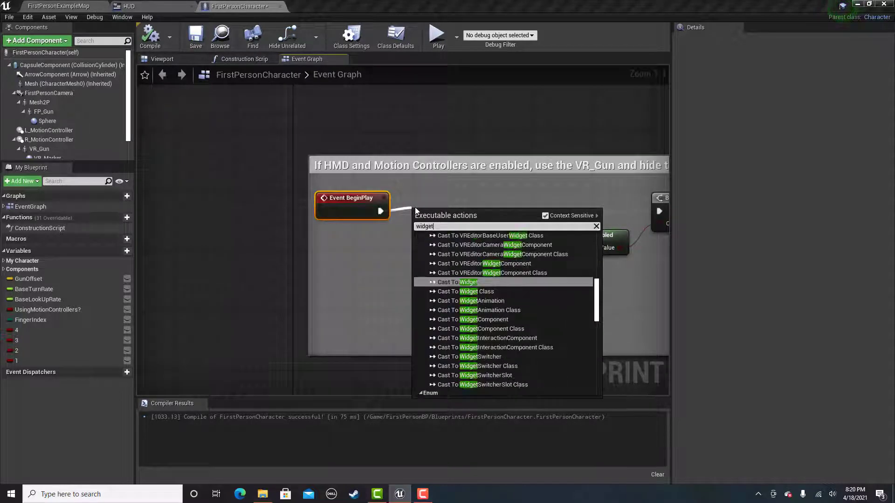
{"action": "scroll", "coordinate": [515, 302], "scroll_direction": "down", "scroll_amount": 5}
{"action": "scroll", "coordinate": [517, 306], "scroll_direction": "down", "scroll_amount": 5}
{"action": "scroll", "coordinate": [517, 305], "scroll_direction": "down", "scroll_amount": 5}
{"action": "scroll", "coordinate": [515, 315], "scroll_direction": "down", "scroll_amount": 3}
Add a Create Widget node after BeginPlay with its Class set to HUD.
{"action": "key", "text": "ctrl+a"}
{"action": "type", "text": "create"}
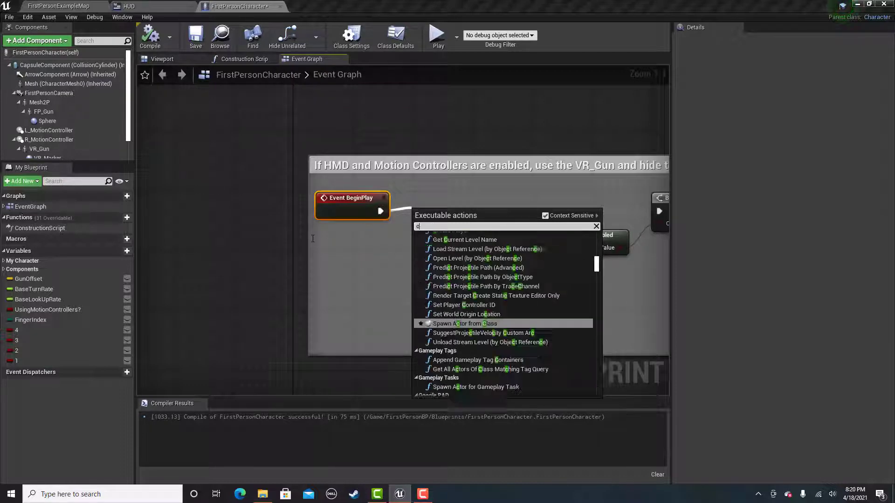
{"action": "scroll", "coordinate": [504, 279], "scroll_direction": "up", "scroll_amount": 4}
{"action": "type", "text": "wid"}
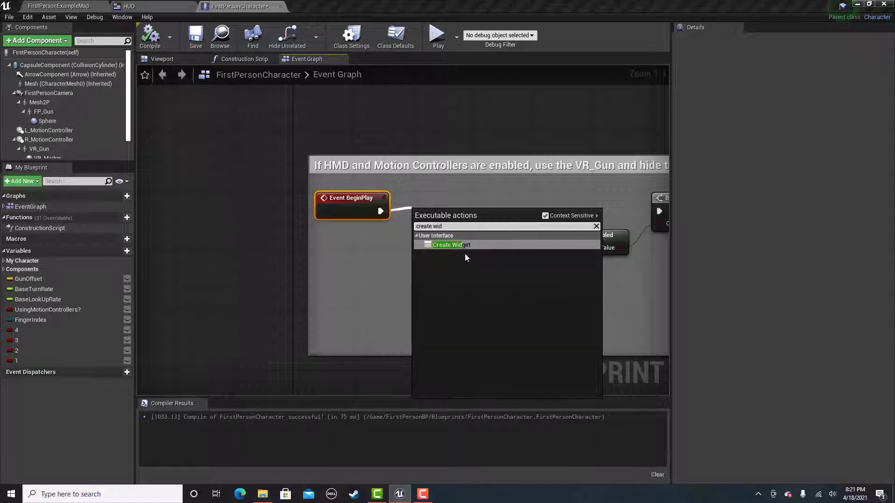
{"action": "left_click", "coordinate": [464, 246]}
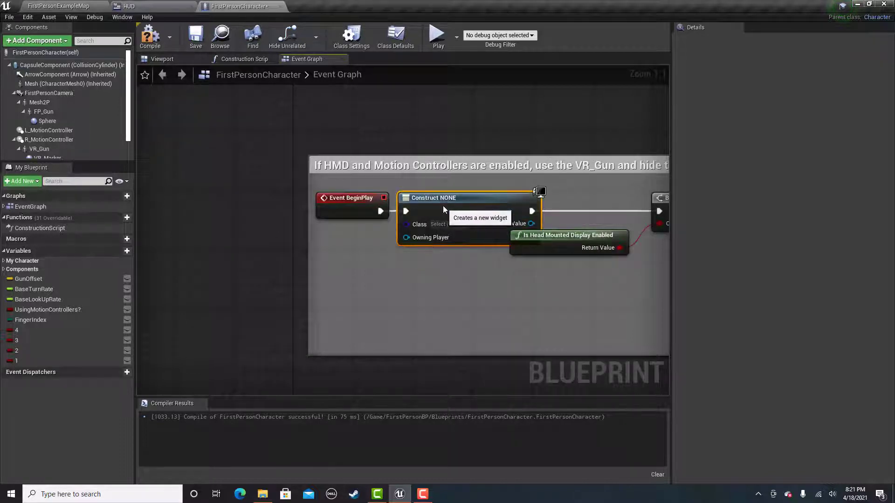
{"action": "left_click", "coordinate": [446, 224]}
{"action": "left_click", "coordinate": [455, 264]}
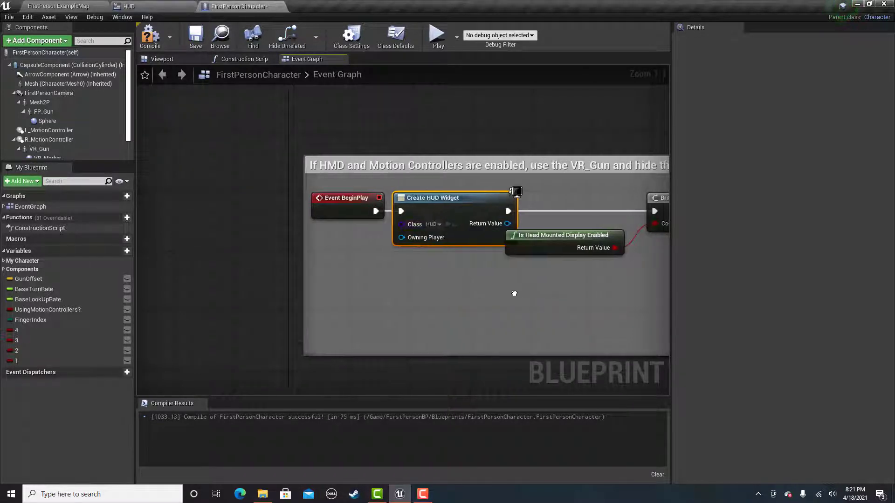
{"action": "right_click_drag", "start_coordinate": [531, 294], "coordinate": [402, 294]}
{"action": "left_click_drag", "start_coordinate": [560, 236], "coordinate": [559, 252]}
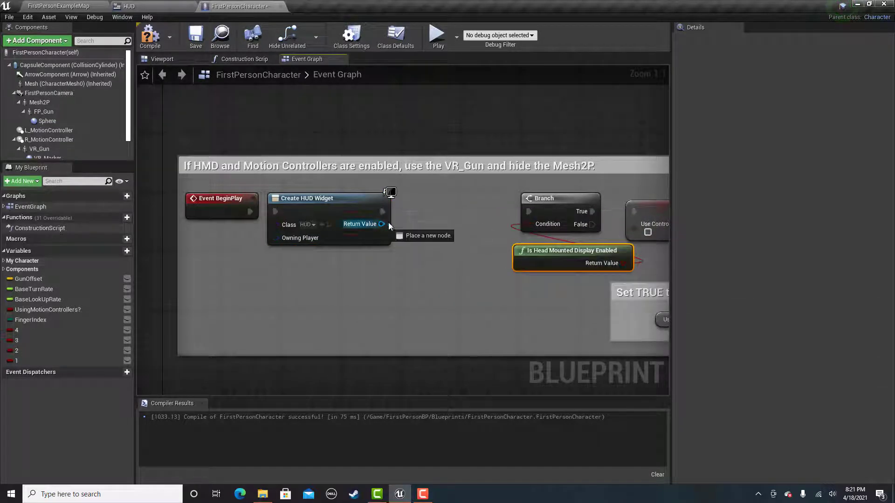
Feed the created HUD widget into an Add to Viewport node placed before the Branch.
{"action": "left_click_drag", "start_coordinate": [382, 224], "coordinate": [434, 209]}
{"action": "type", "text": "add "}
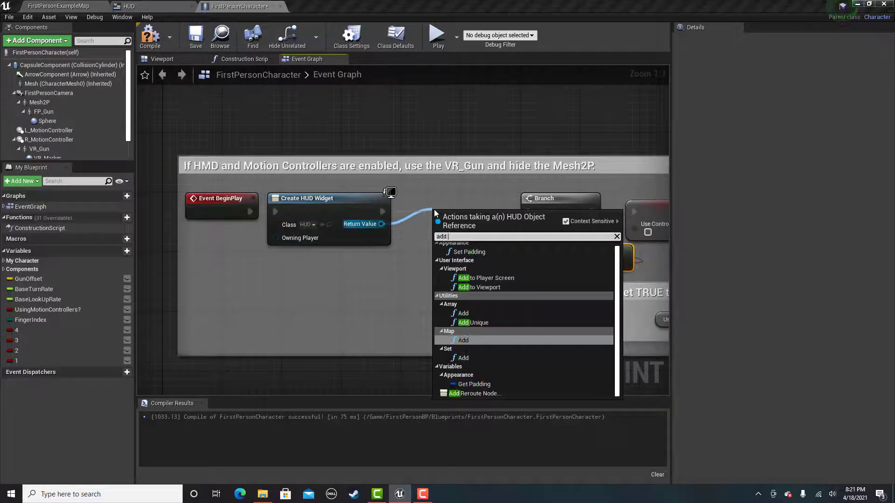
{"action": "type", "text": "to"}
{"action": "left_click", "coordinate": [483, 226]}
{"action": "mouse_move", "coordinate": [455, 210]}
{"action": "left_mouse_down"}
{"action": "mouse_move", "coordinate": [452, 201]}
{"action": "mouse_move", "coordinate": [515, 209]}
{"action": "left_mouse_up"}
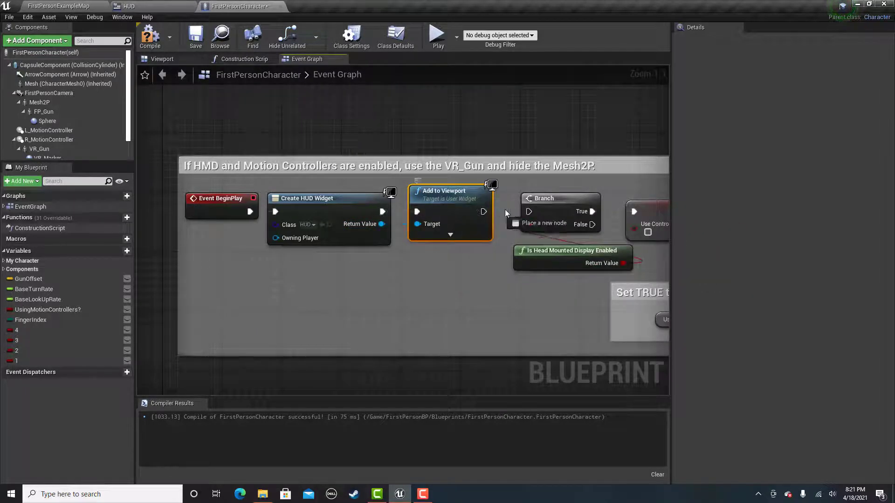
Inspect the Mesh2P, FP_Gun and Sphere components in the character's viewport.
{"action": "left_click", "coordinate": [197, 38]}
{"action": "left_click", "coordinate": [162, 59]}
{"action": "left_click", "coordinate": [49, 111]}
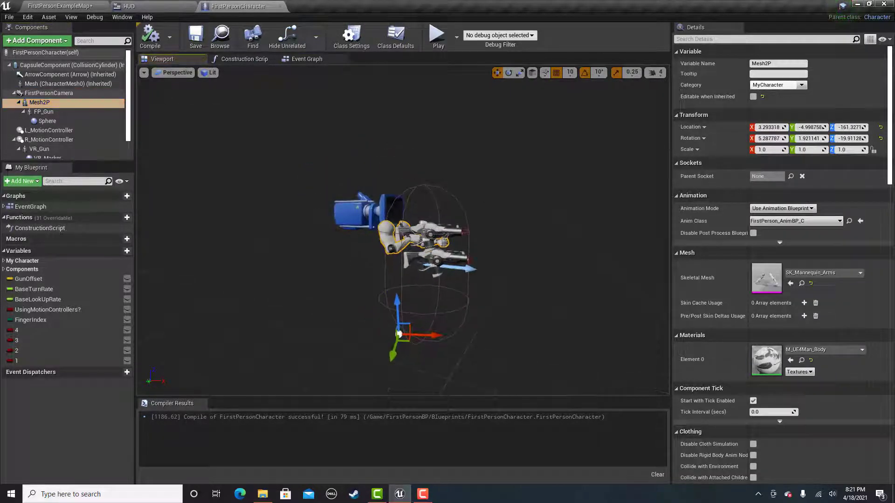
{"action": "scroll", "coordinate": [377, 231], "scroll_direction": "up", "scroll_amount": 4}
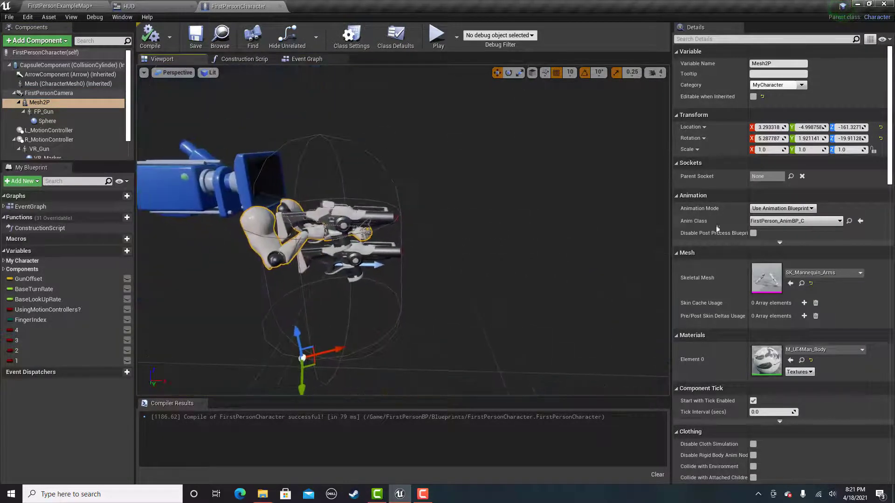
{"action": "scroll", "coordinate": [768, 239], "scroll_direction": "down", "scroll_amount": 3}
{"action": "left_click", "coordinate": [43, 112]}
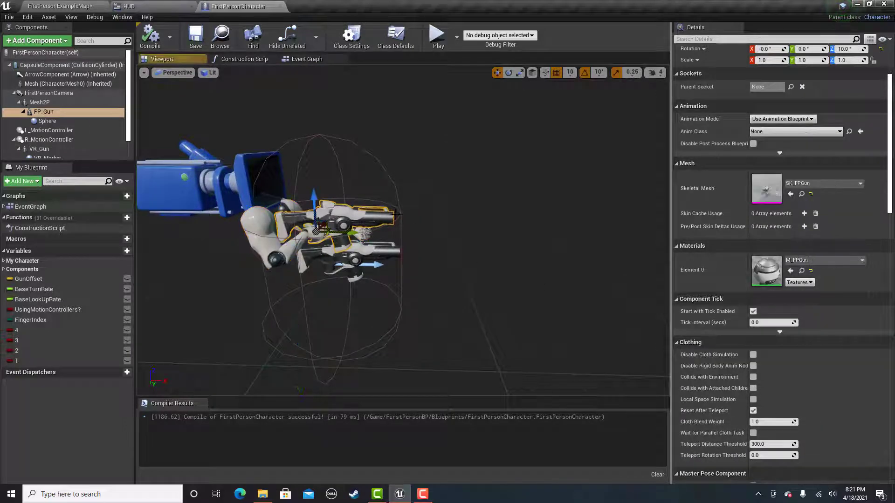
{"action": "left_click", "coordinate": [47, 121]}
{"action": "mouse_move", "coordinate": [364, 224]}
{"action": "right_mouse_down"}
{"action": "mouse_move", "coordinate": [336, 266]}
{"action": "mouse_move", "coordinate": [393, 231]}
{"action": "right_mouse_up"}
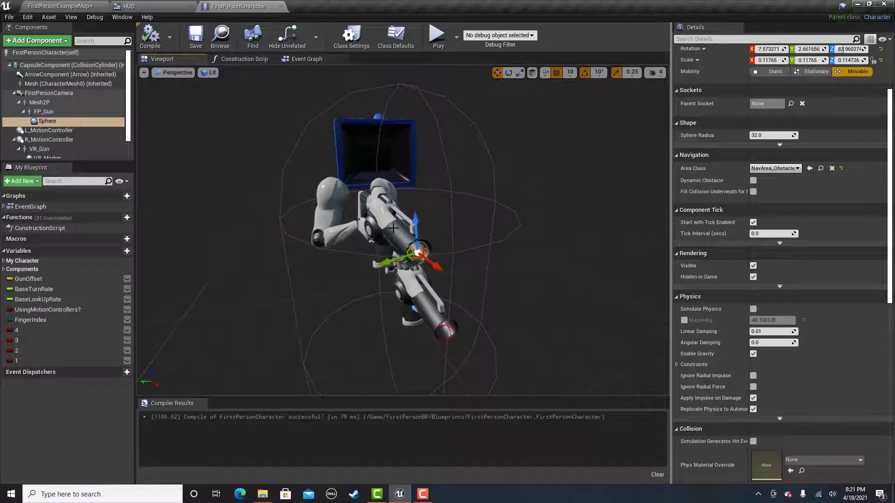
{"action": "left_click", "coordinate": [44, 112]}
{"action": "scroll", "coordinate": [768, 316], "scroll_direction": "down", "scroll_amount": 5}
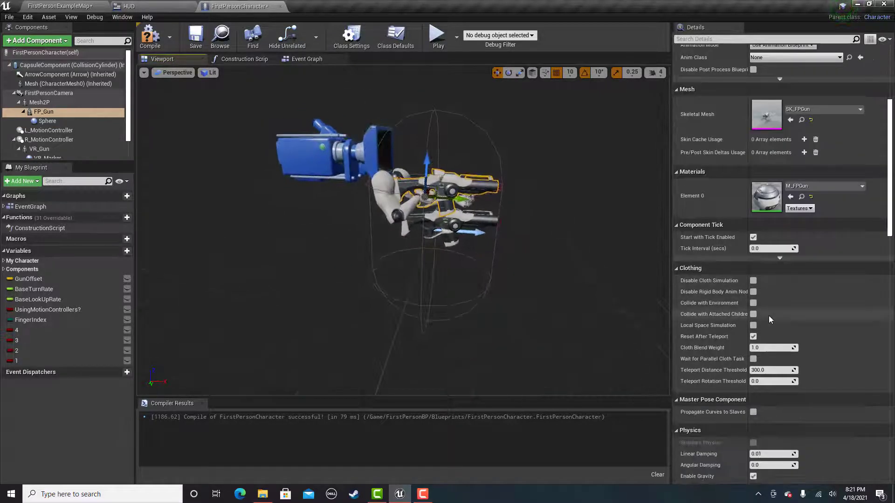
{"action": "scroll", "coordinate": [769, 316], "scroll_direction": "up", "scroll_amount": 5}
{"action": "scroll", "coordinate": [760, 201], "scroll_direction": "up", "scroll_amount": 3}
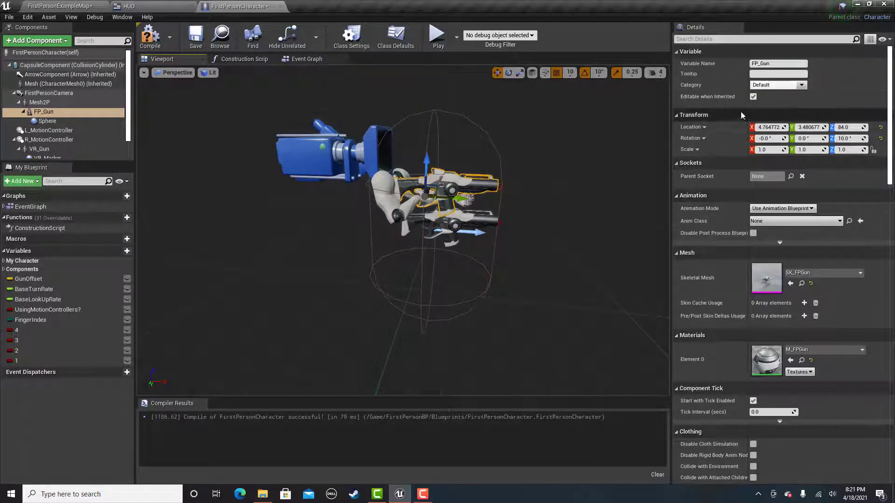
{"action": "scroll", "coordinate": [764, 143], "scroll_direction": "down", "scroll_amount": 5}
{"action": "scroll", "coordinate": [771, 153], "scroll_direction": "down", "scroll_amount": 5}
{"action": "scroll", "coordinate": [768, 173], "scroll_direction": "down", "scroll_amount": 5}
{"action": "scroll", "coordinate": [769, 181], "scroll_direction": "down", "scroll_amount": 5}
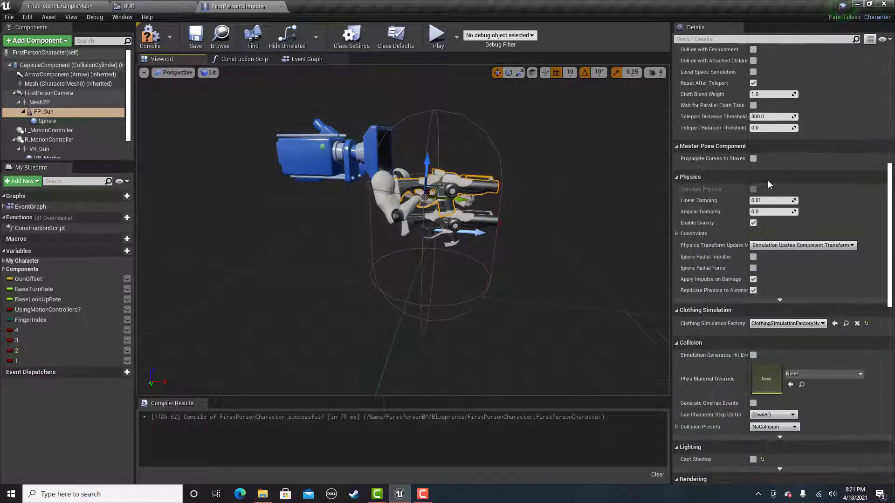
{"action": "scroll", "coordinate": [768, 181], "scroll_direction": "down", "scroll_amount": 3}
{"action": "scroll", "coordinate": [769, 209], "scroll_direction": "down", "scroll_amount": 2}
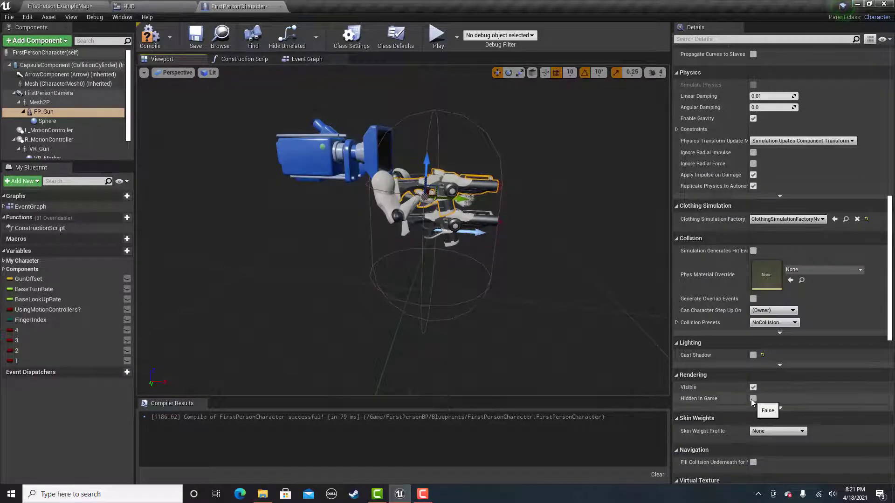
Mark the first-person arms mesh Hidden in Game, then save the blueprint and level.
{"action": "left_click", "coordinate": [40, 103]}
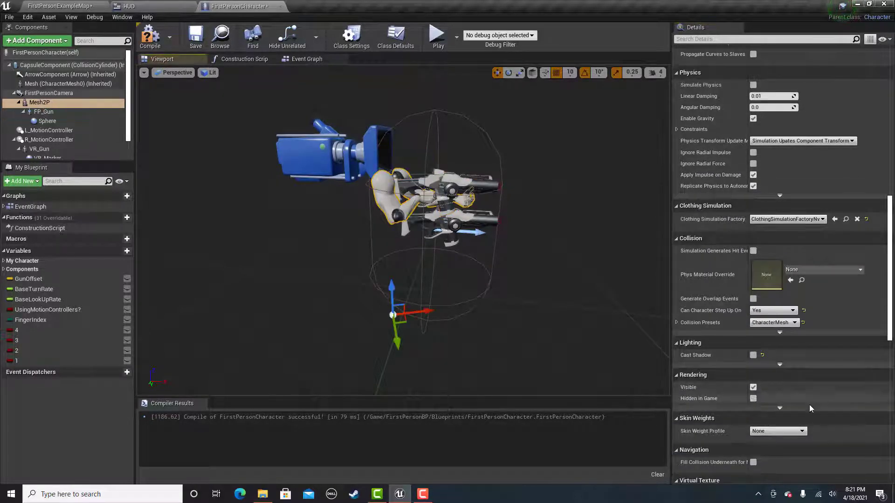
{"action": "left_click", "coordinate": [754, 398]}
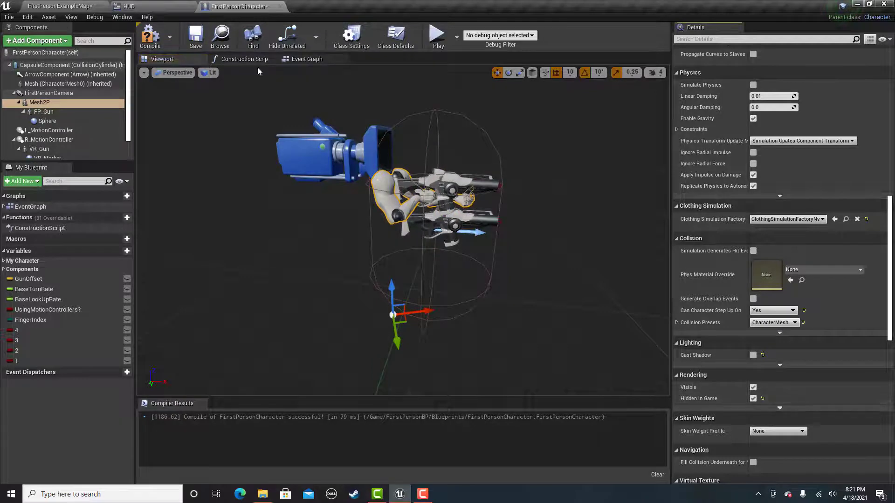
{"action": "left_click", "coordinate": [196, 35]}
{"action": "left_click", "coordinate": [60, 6]}
{"action": "left_click", "coordinate": [169, 35]}
Play the level to check the gun sprite shows without the 3D arms.
{"action": "left_click", "coordinate": [537, 35]}
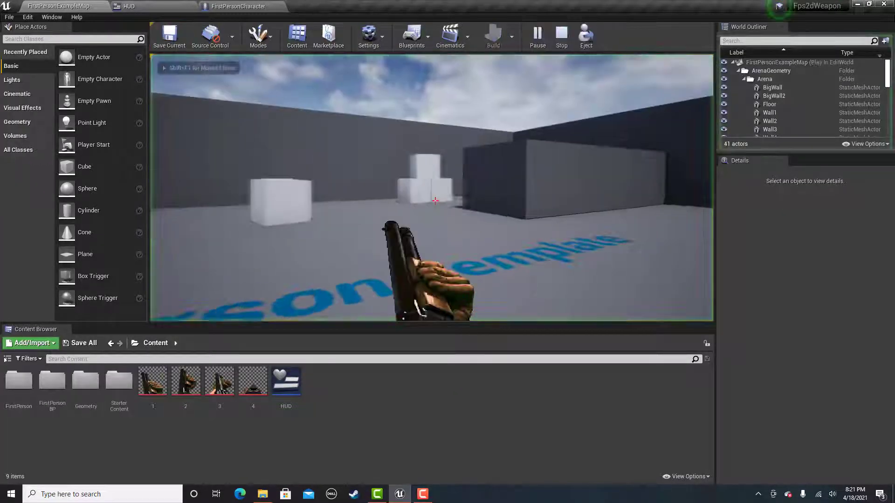
{"action": "key", "text": "w"}
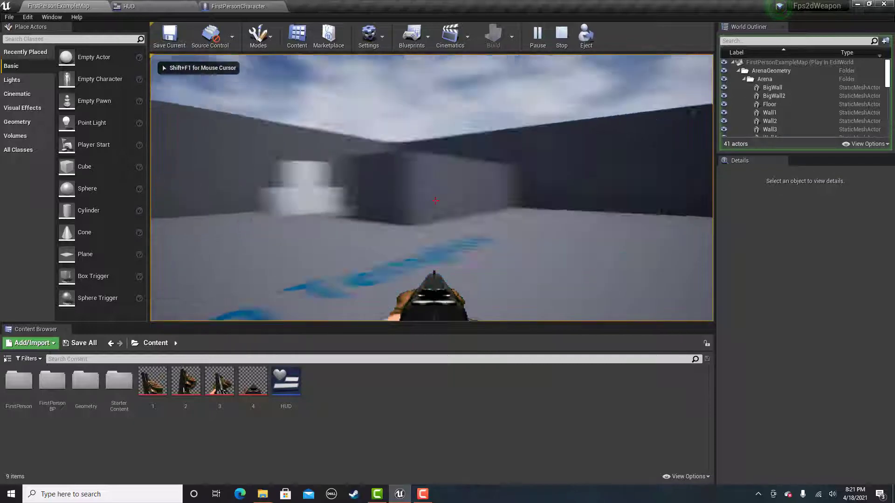
{"action": "key", "text": "w"}
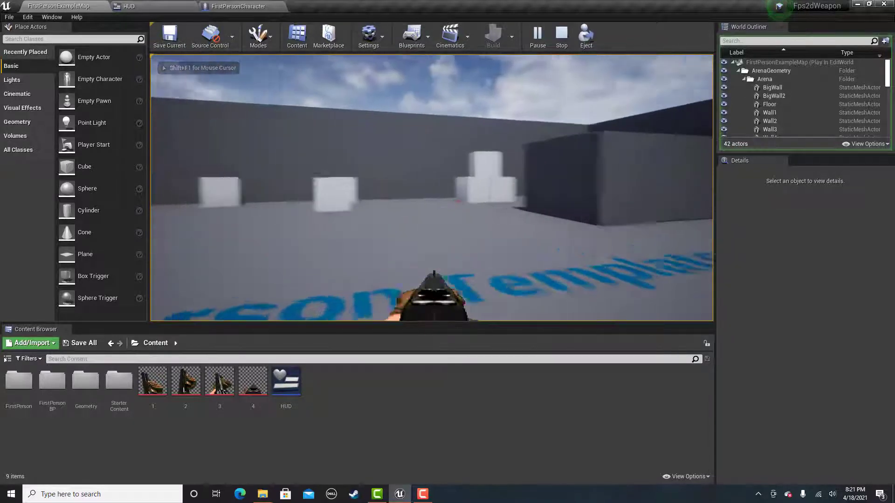
{"action": "key", "text": "Escape"}
Make boolean variable 4 default to true and compile the character blueprint.
{"action": "left_click", "coordinate": [231, 5]}
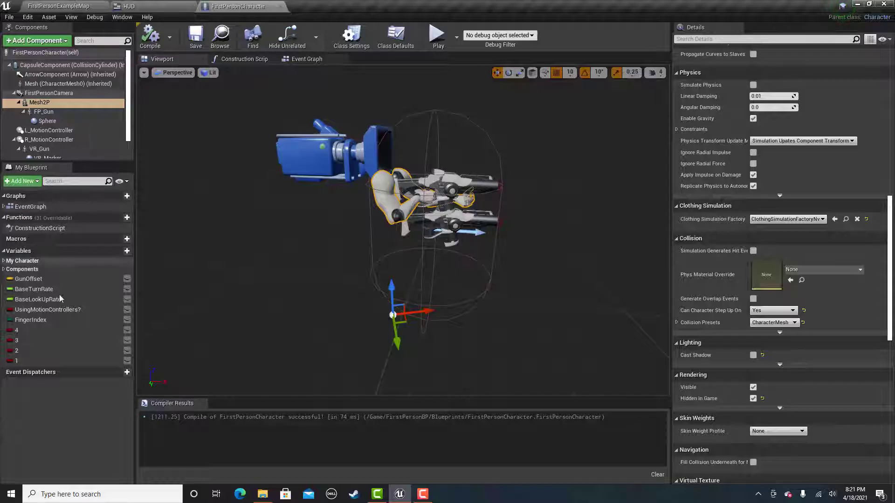
{"action": "left_click", "coordinate": [29, 331]}
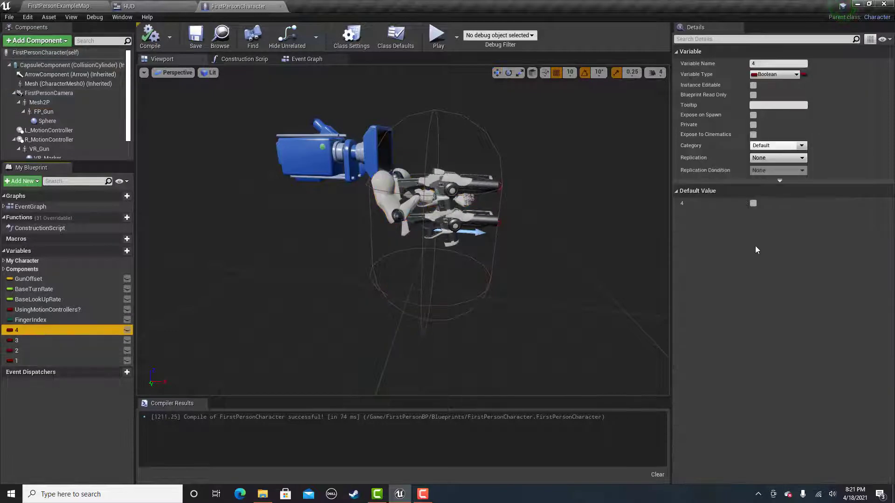
{"action": "left_click", "coordinate": [754, 203]}
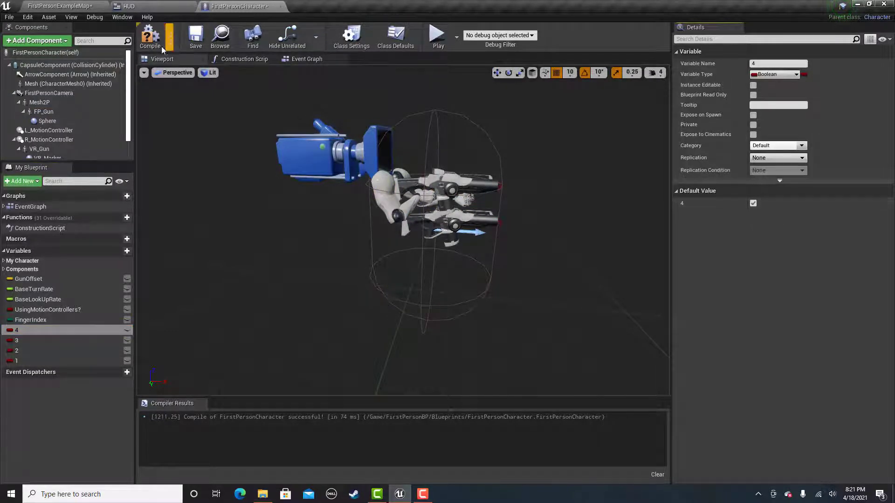
{"action": "left_click", "coordinate": [196, 38]}
{"action": "left_click", "coordinate": [60, 6]}
{"action": "key", "text": "ctrl+s"}
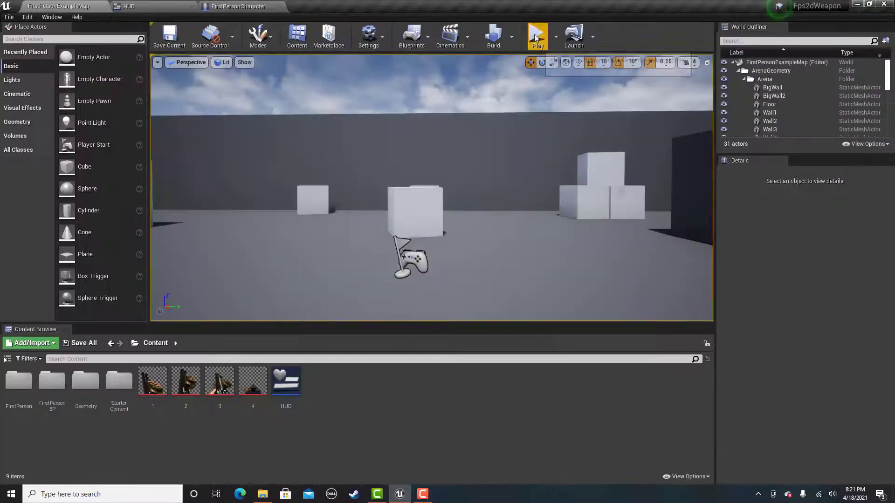
{"action": "left_click", "coordinate": [534, 34]}
{"action": "left_click_drag", "start_coordinate": [431, 200], "coordinate": [431, 201]}
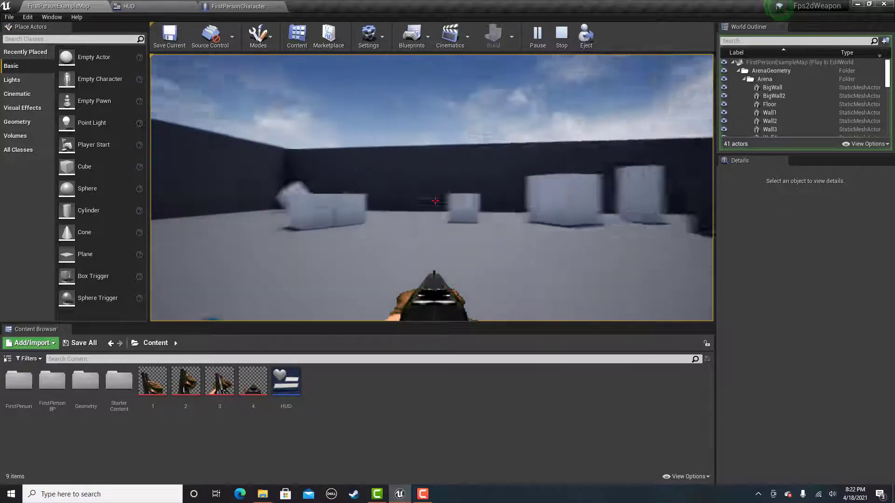
{"action": "key", "text": "Escape"}
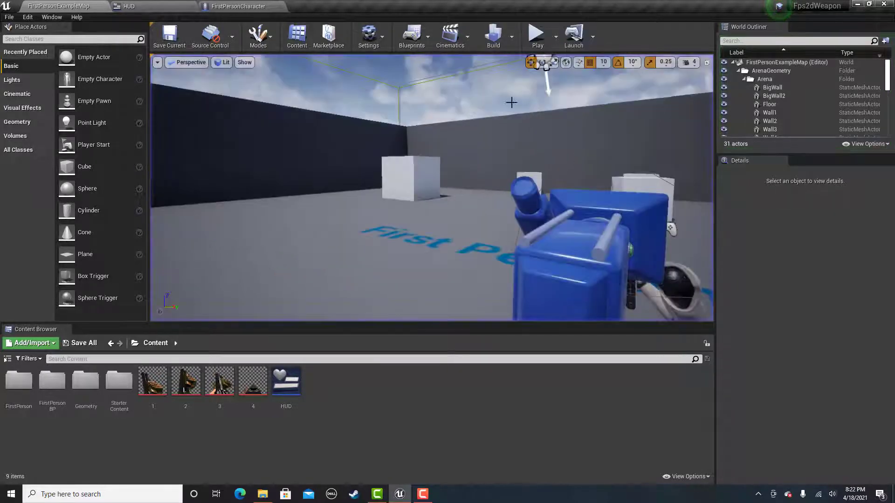
{"action": "key", "text": "alt+p"}
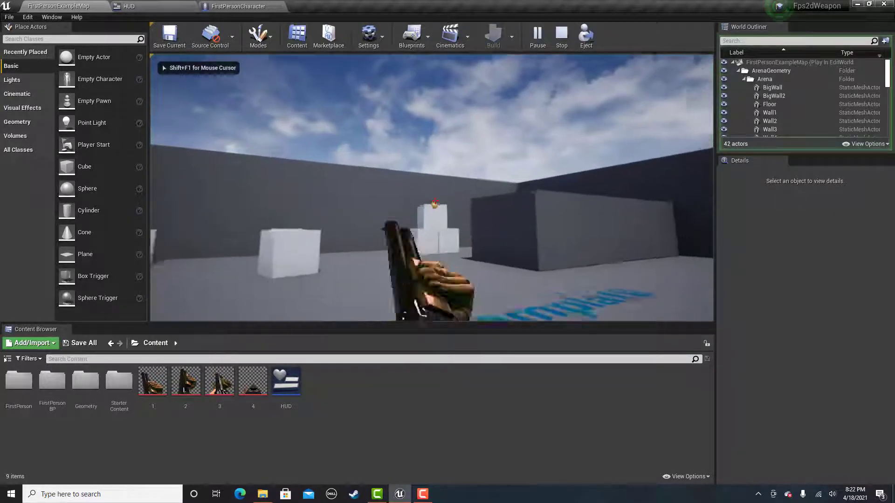
{"action": "key", "text": "Escape"}
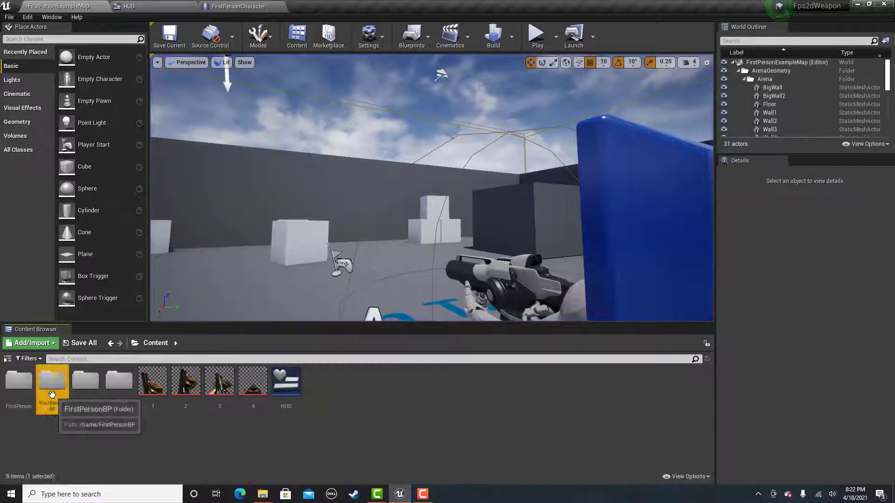
{"action": "double_click", "coordinate": [51, 381]}
Open FirstPersonProjectile and select its Sphere mesh component in the viewport.
{"action": "double_click", "coordinate": [19, 383]}
{"action": "double_click", "coordinate": [118, 382]}
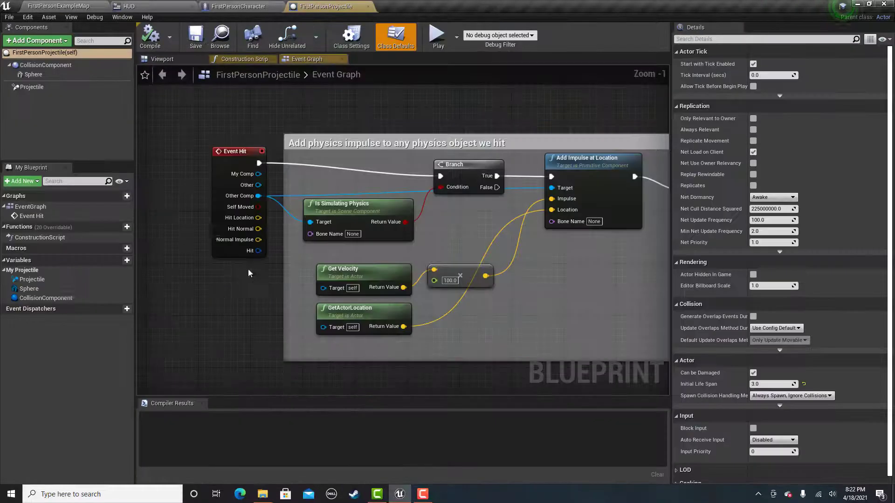
{"action": "left_click", "coordinate": [162, 59]}
{"action": "left_click", "coordinate": [46, 66]}
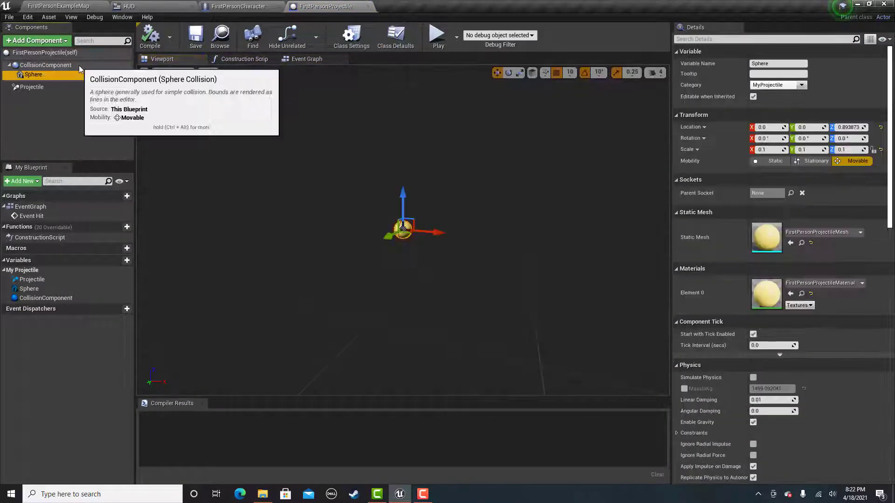
{"action": "left_click", "coordinate": [79, 74]}
{"action": "scroll", "coordinate": [803, 315], "scroll_direction": "down", "scroll_amount": 3}
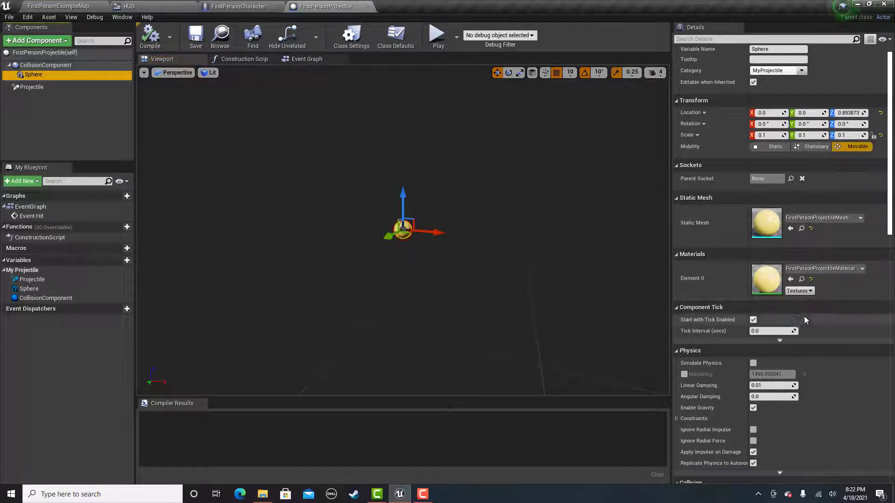
{"action": "scroll", "coordinate": [784, 338], "scroll_direction": "down", "scroll_amount": 4}
{"action": "scroll", "coordinate": [783, 343], "scroll_direction": "down", "scroll_amount": 4}
{"action": "scroll", "coordinate": [785, 349], "scroll_direction": "down", "scroll_amount": 3}
Mark the projectile Sphere Hidden in Game, compile and save, and return to the level.
{"action": "left_click", "coordinate": [753, 382]}
{"action": "left_click", "coordinate": [150, 36]}
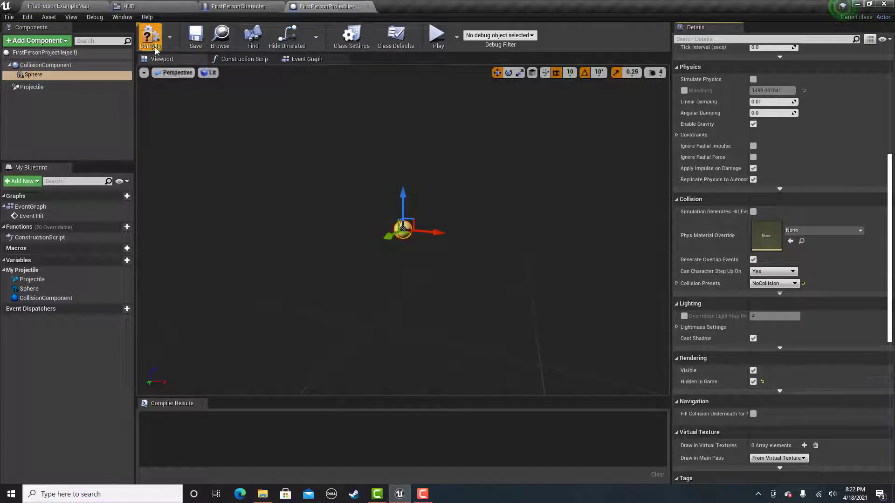
{"action": "left_click", "coordinate": [197, 37]}
{"action": "left_click", "coordinate": [59, 6]}
{"action": "left_click", "coordinate": [170, 35]}
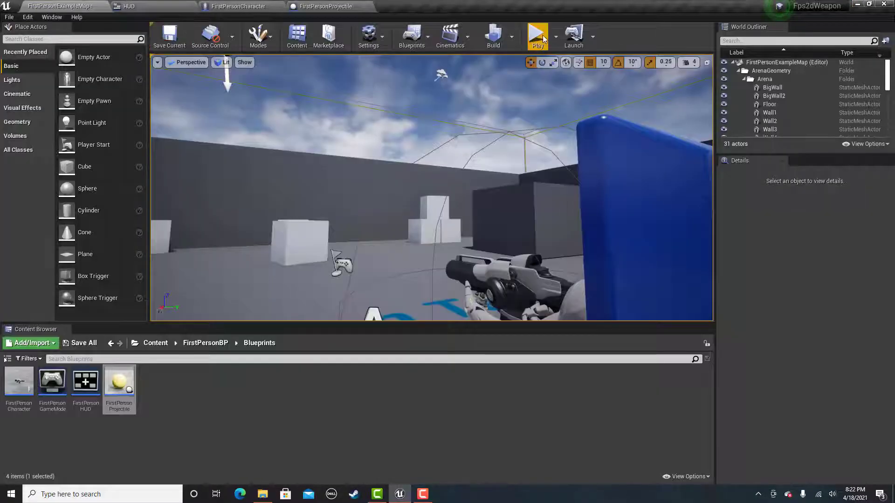
{"action": "left_click", "coordinate": [535, 35]}
{"action": "left_click", "coordinate": [514, 79]}
{"action": "left_click", "coordinate": [435, 201]}
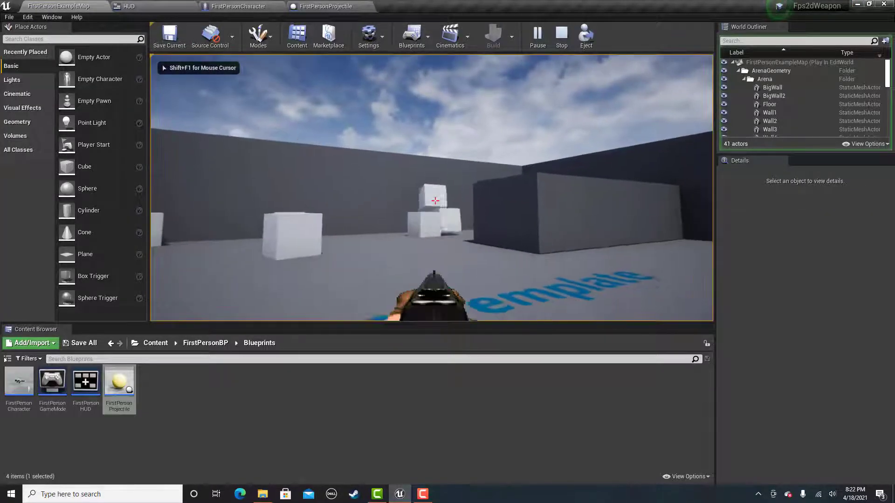
{"action": "key", "text": "w"}
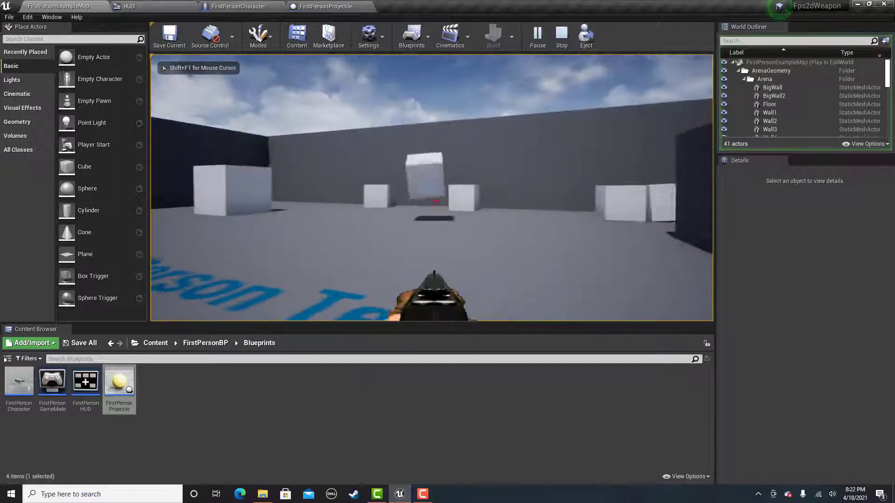
{"action": "key", "text": "w"}
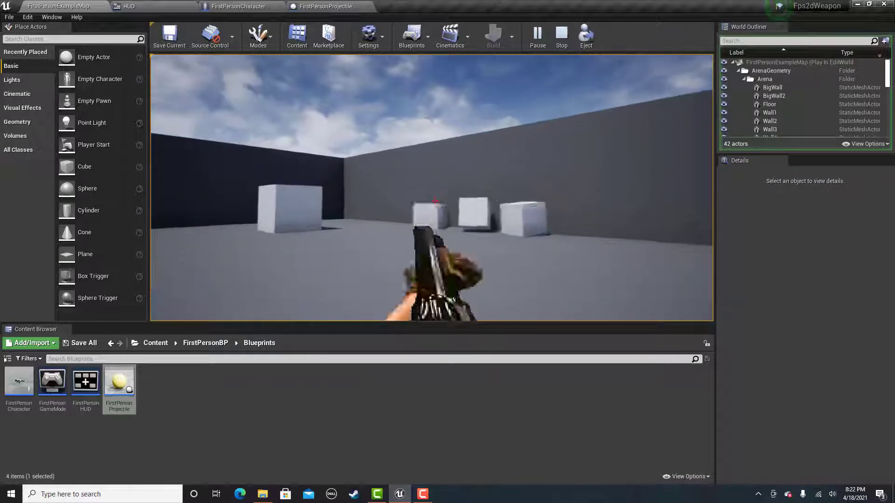
{"action": "key", "text": "w"}
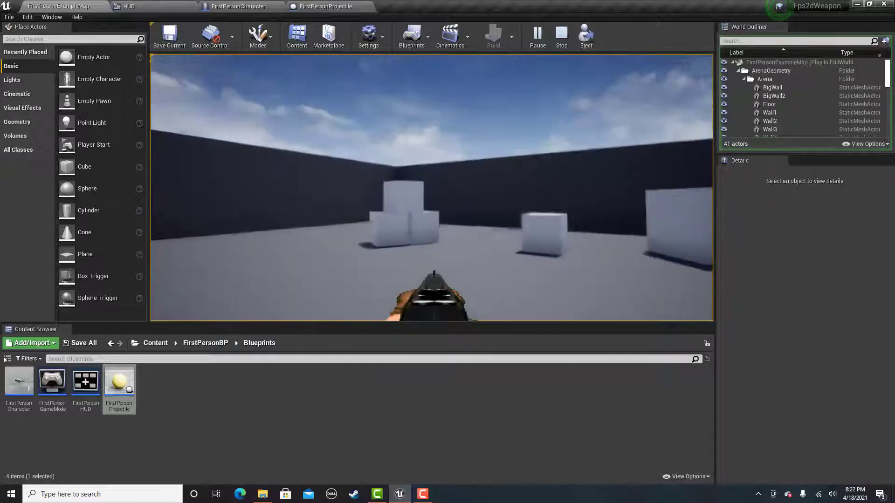
{"action": "key", "text": "Escape"}
{"action": "left_click", "coordinate": [170, 35]}
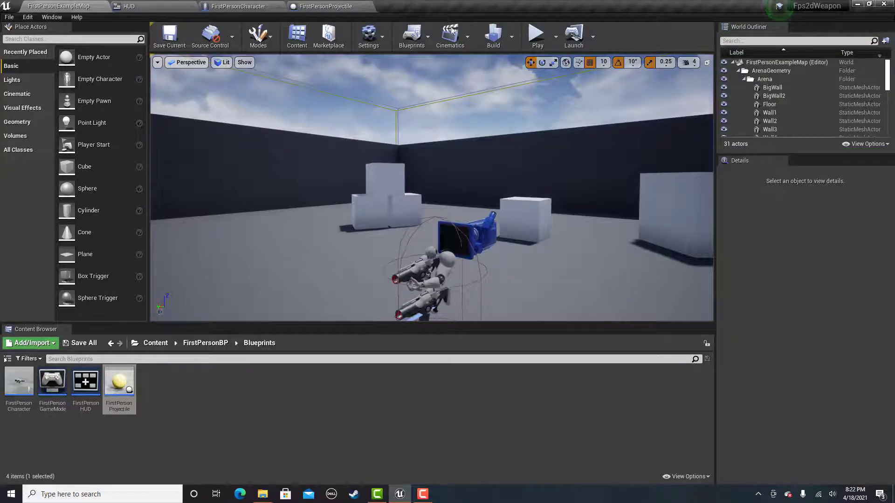
{"action": "left_click", "coordinate": [538, 35]}
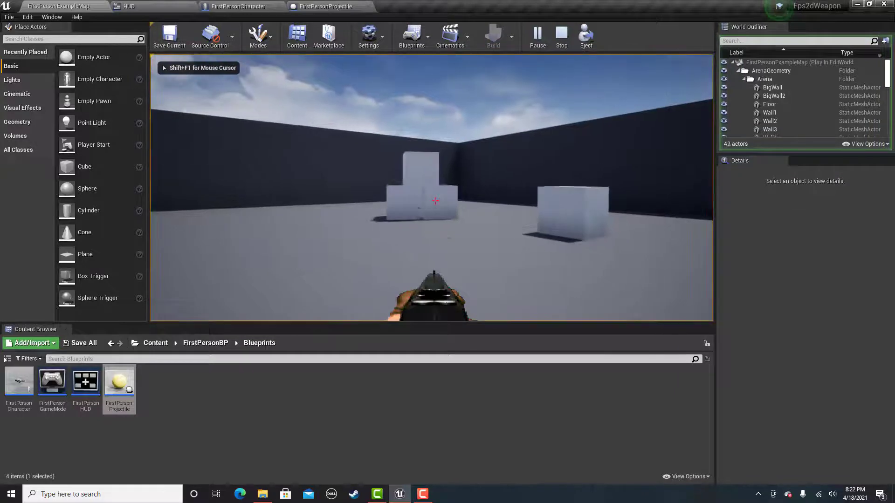
{"action": "left_click", "coordinate": [435, 202]}
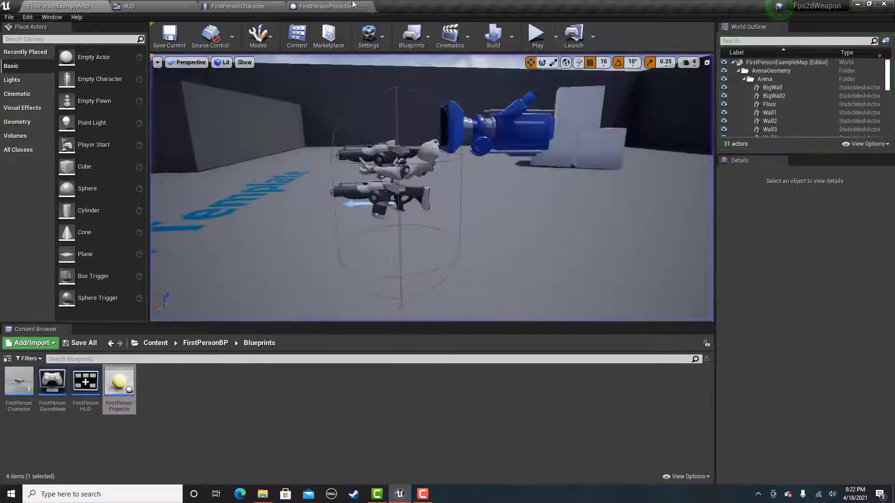
Add a new boolean variable named Can Fire to the character blueprint.
{"action": "left_click", "coordinate": [348, 4]}
{"action": "left_click", "coordinate": [236, 5]}
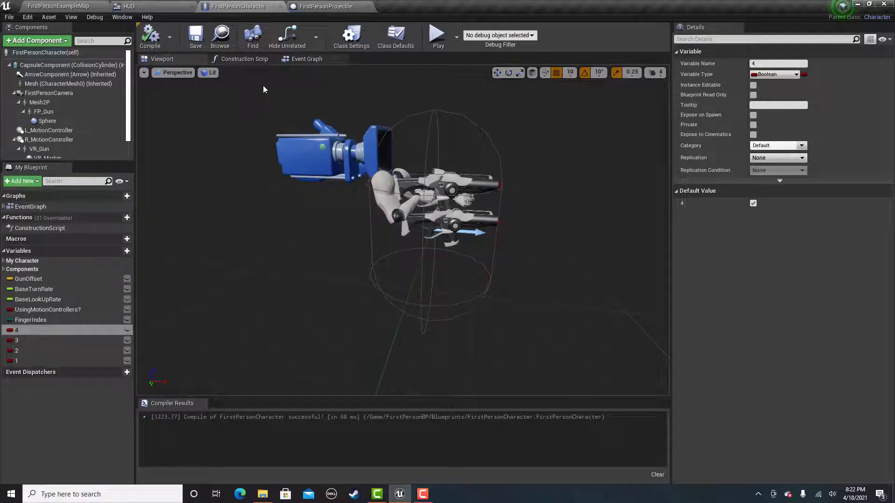
{"action": "left_click", "coordinate": [306, 59]}
{"action": "scroll", "coordinate": [420, 210], "scroll_direction": "down", "scroll_amount": 2}
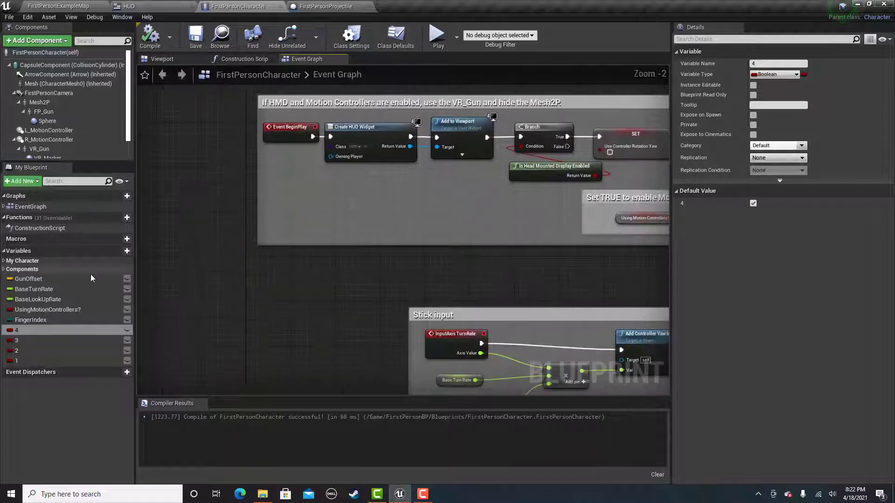
{"action": "left_click", "coordinate": [127, 251]}
{"action": "type", "text": "Can Fire"}
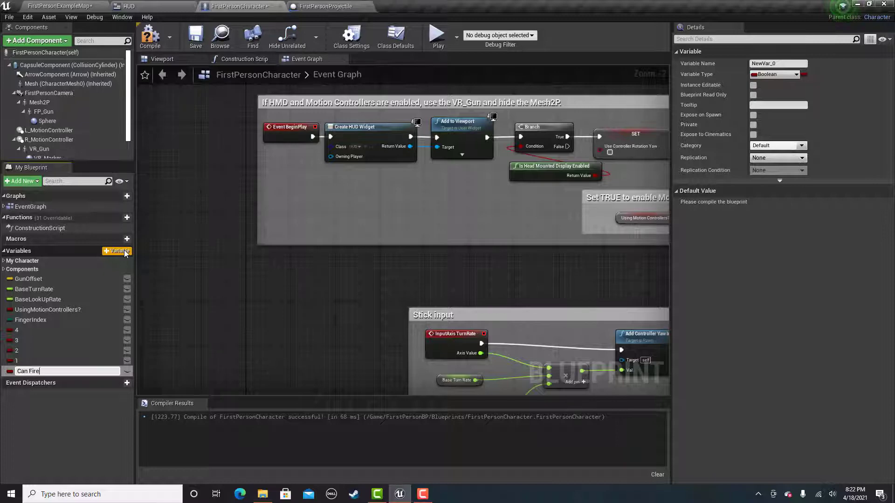
{"action": "key", "text": "Return"}
{"action": "scroll", "coordinate": [420, 210], "scroll_direction": "down", "scroll_amount": 2}
Insert a Branch after InputAction Fire's Pressed pin with Can Fire as its Condition.
{"action": "right_click_drag", "start_coordinate": [420, 280], "coordinate": [382, 358]}
{"action": "scroll", "coordinate": [382, 358], "scroll_direction": "up", "scroll_amount": 5}
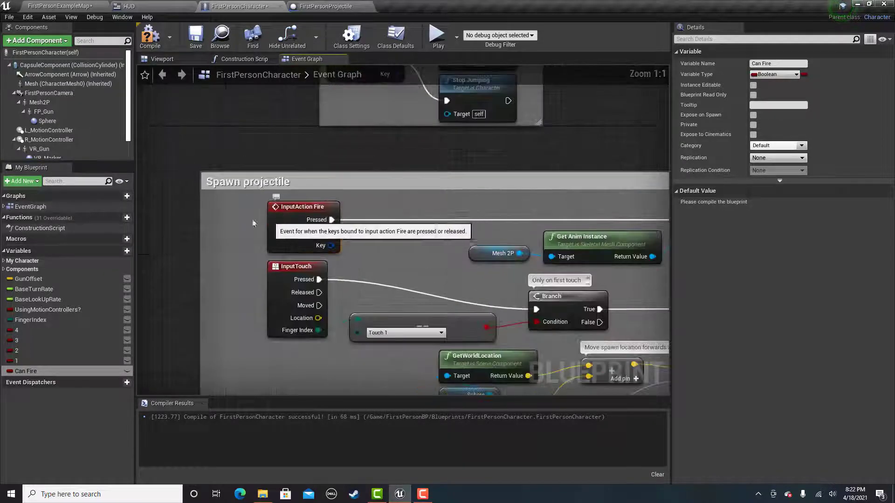
{"action": "left_click", "coordinate": [248, 210]}
{"action": "left_click_drag", "start_coordinate": [280, 220], "coordinate": [339, 218]}
{"action": "type", "text": "baranch"}
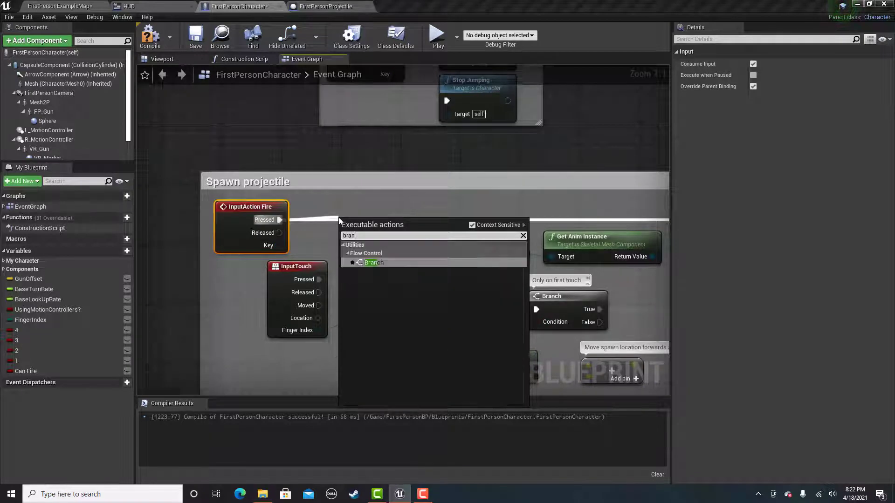
{"action": "key", "text": "Return"}
{"action": "left_click_drag", "start_coordinate": [365, 221], "coordinate": [358, 206]}
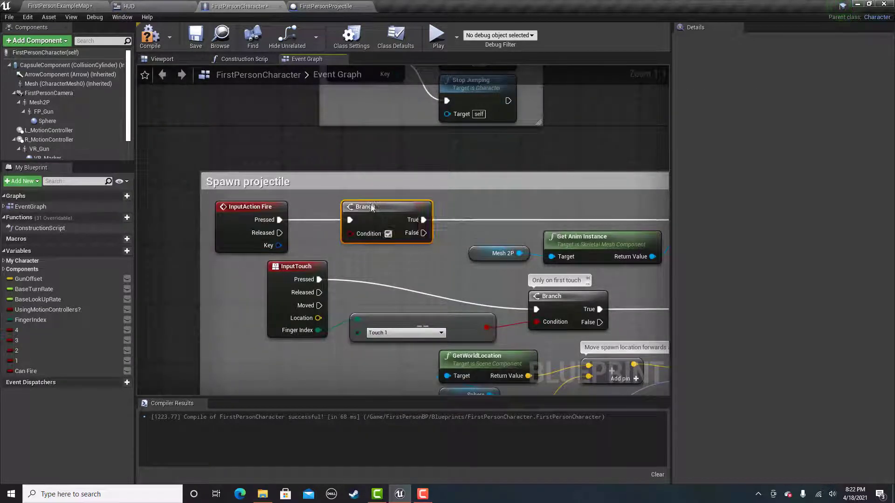
{"action": "left_click_drag", "start_coordinate": [25, 371], "coordinate": [324, 267]}
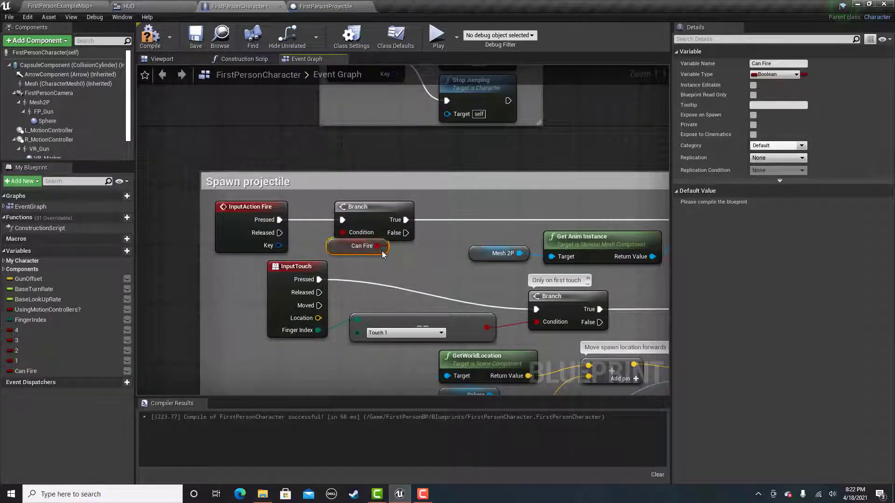
{"action": "scroll", "coordinate": [409, 260], "scroll_direction": "down", "scroll_amount": 3}
Add a Set Can Fire (unchecked) node after Montage Play.
{"action": "right_click_drag", "start_coordinate": [409, 261], "coordinate": [485, 223]}
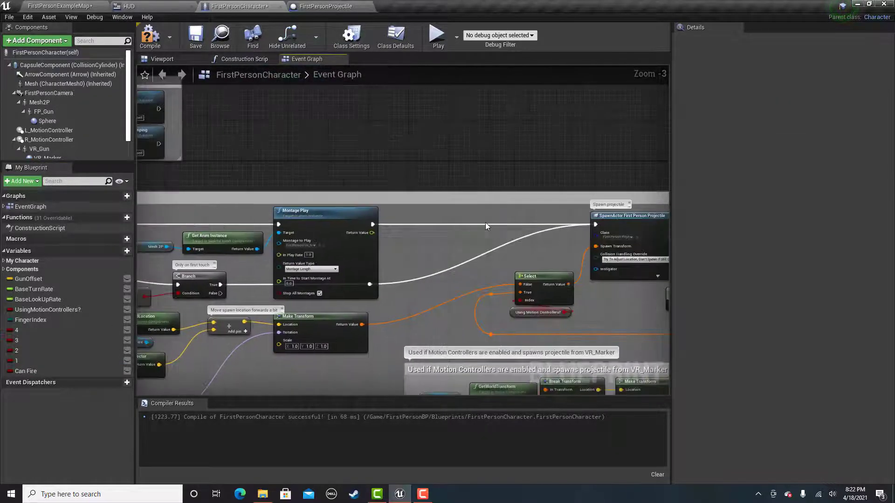
{"action": "left_click_drag", "start_coordinate": [375, 224], "coordinate": [385, 223]}
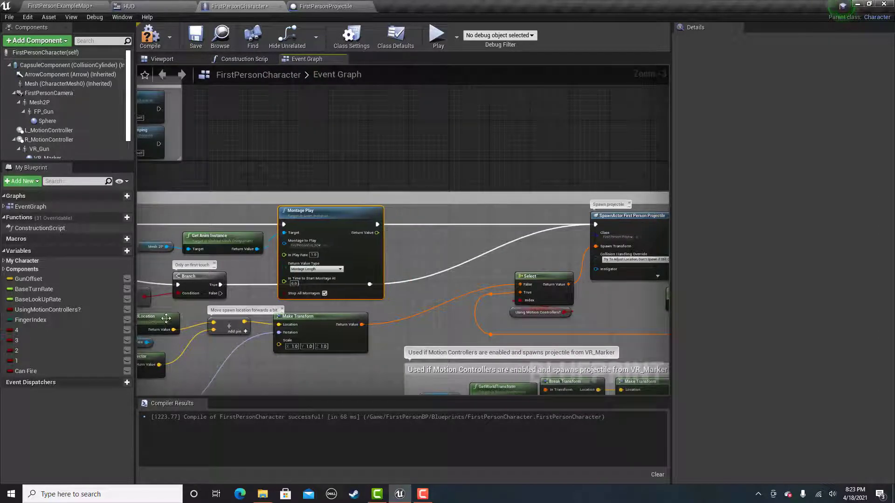
{"action": "left_click_drag", "start_coordinate": [26, 371], "coordinate": [406, 227]}
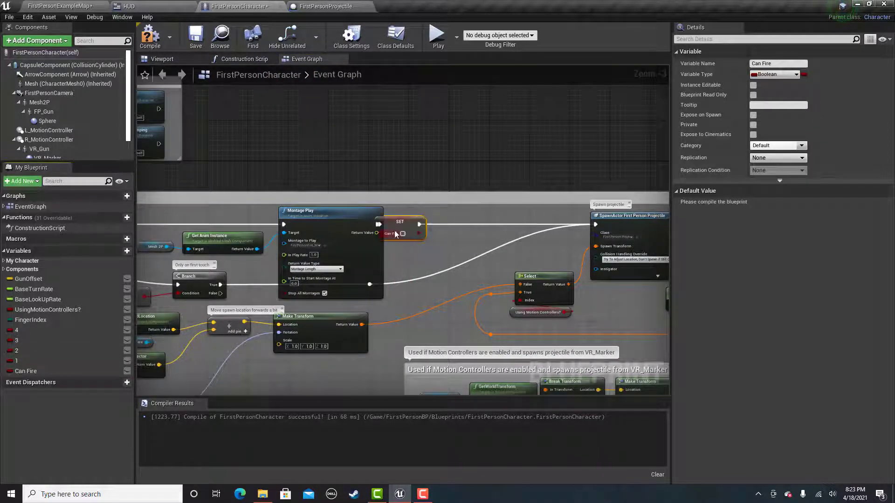
Add a Set Can Fire (checked) node after the final reload Delay.
{"action": "right_click_drag", "start_coordinate": [470, 245], "coordinate": [420, 350]}
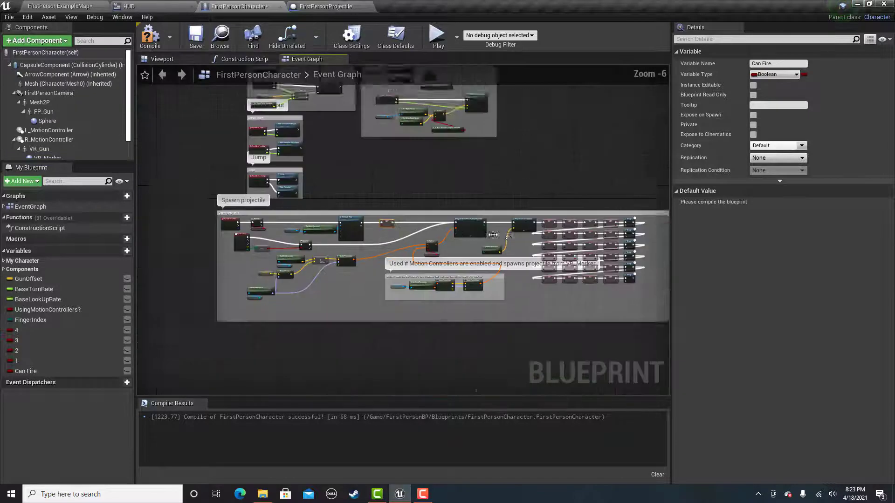
{"action": "right_click_drag", "start_coordinate": [420, 280], "coordinate": [349, 315]}
{"action": "right_click_drag", "start_coordinate": [489, 210], "coordinate": [465, 210]}
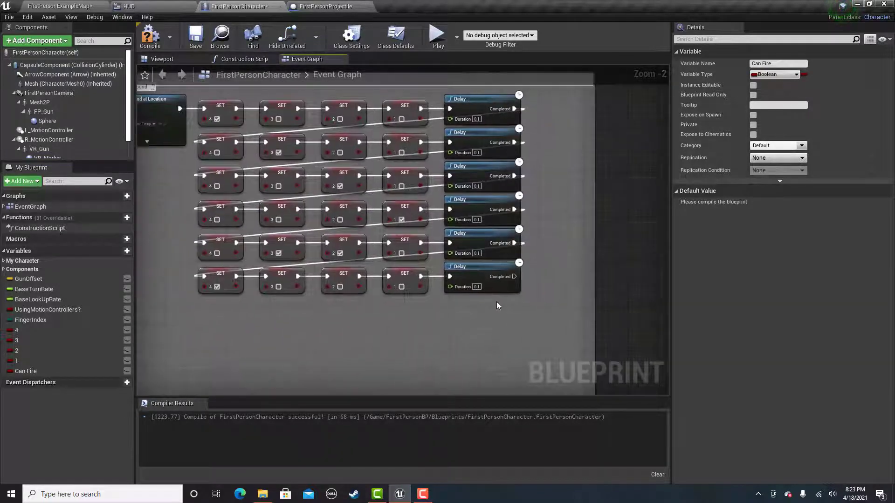
{"action": "mouse_move", "coordinate": [514, 276]}
{"action": "left_mouse_down"}
{"action": "mouse_move", "coordinate": [524, 261]}
{"action": "mouse_move", "coordinate": [515, 275]}
{"action": "left_mouse_up"}
{"action": "left_click", "coordinate": [552, 285]}
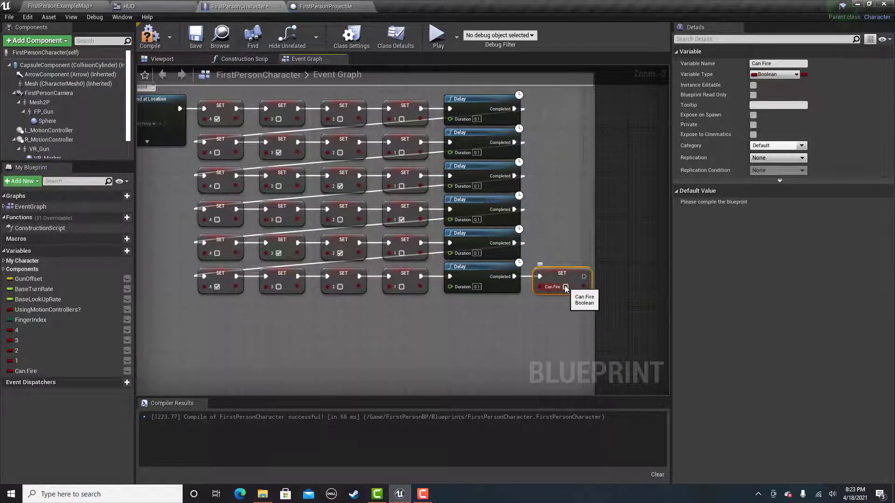
{"action": "left_click", "coordinate": [599, 257]}
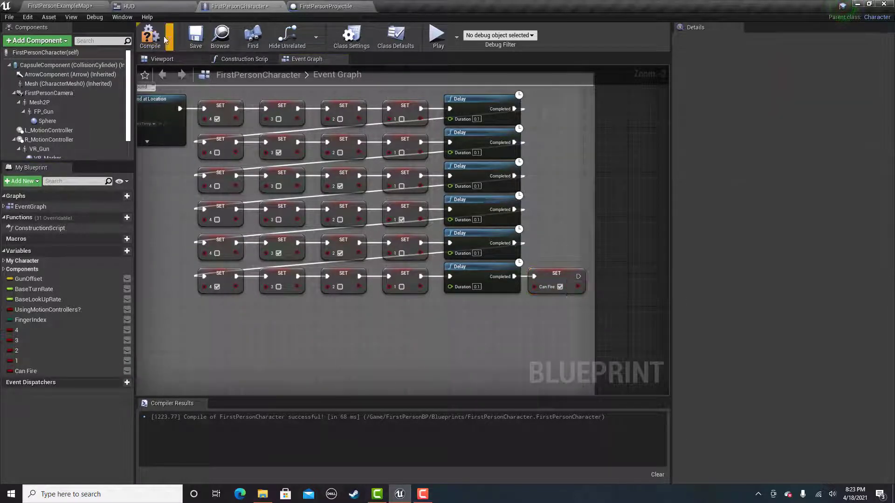
Compile the character, save the level and run a quick play test.
{"action": "left_click", "coordinate": [195, 38]}
{"action": "left_click", "coordinate": [56, 5]}
{"action": "left_click", "coordinate": [170, 37]}
{"action": "left_click", "coordinate": [537, 37]}
{"action": "key", "text": "Escape"}
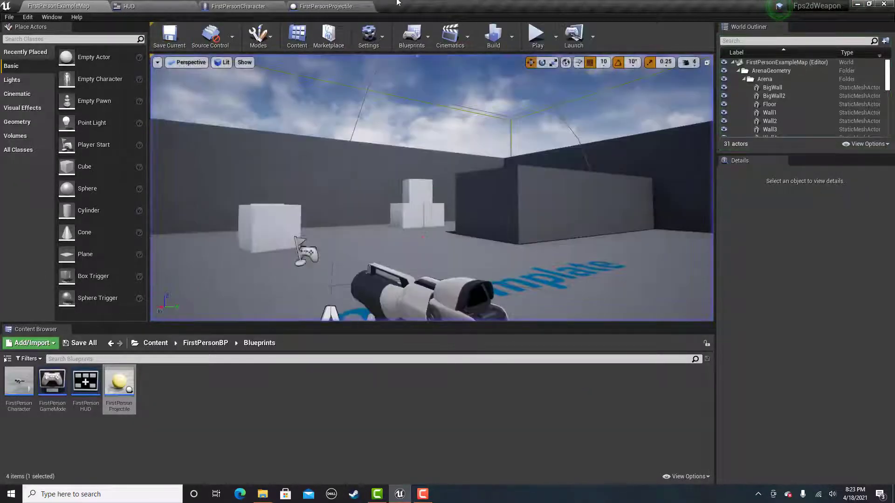
Confirm Can Fire defaults to true, then compile and save the level again.
{"action": "left_click", "coordinate": [238, 5]}
{"action": "left_click", "coordinate": [60, 371]}
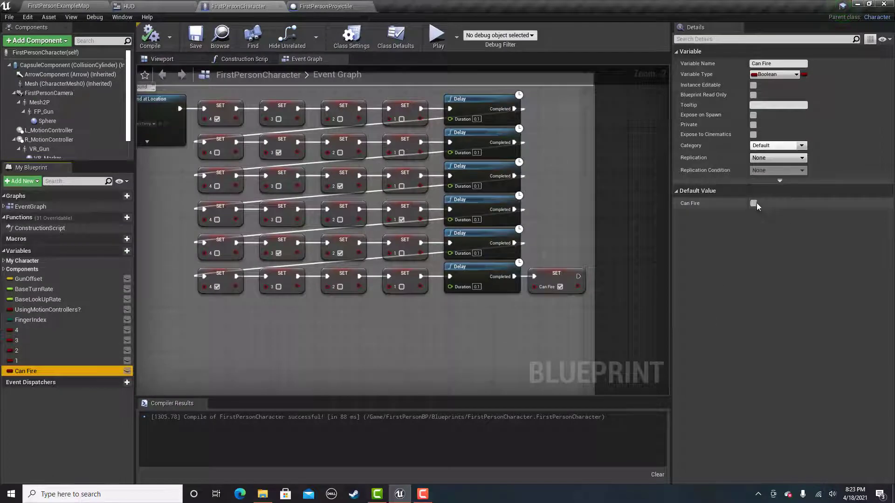
{"action": "left_click", "coordinate": [196, 36]}
{"action": "left_click", "coordinate": [59, 5]}
{"action": "left_click", "coordinate": [170, 36]}
Play the arena level, walking among the cubes and firing the sprite gun.
{"action": "left_click", "coordinate": [538, 37]}
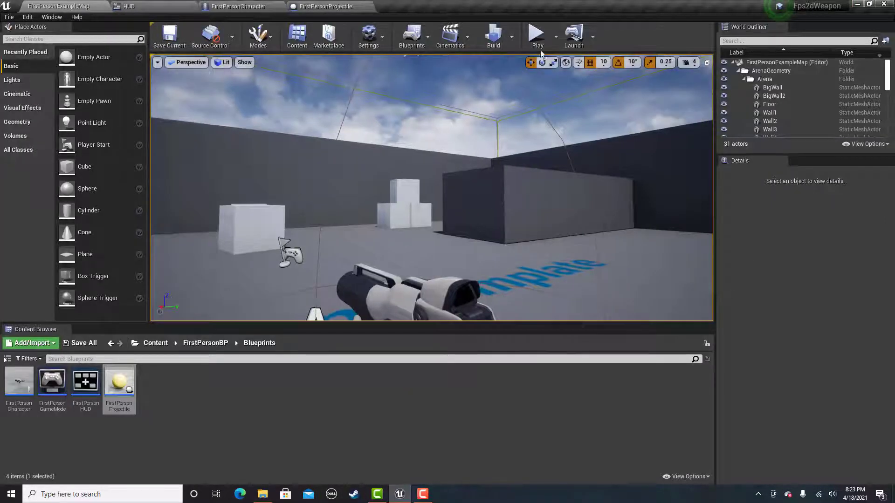
{"action": "left_click", "coordinate": [538, 37]}
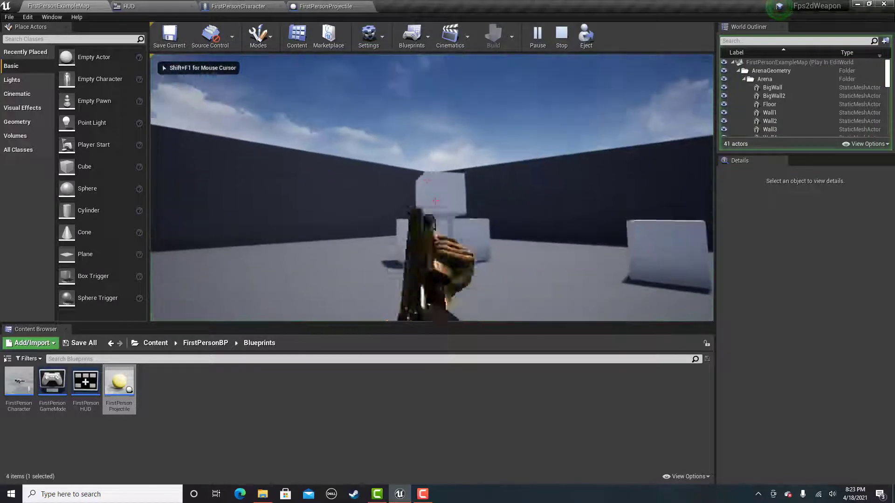
{"action": "left_click_drag", "start_coordinate": [432, 187], "coordinate": [431, 187]}
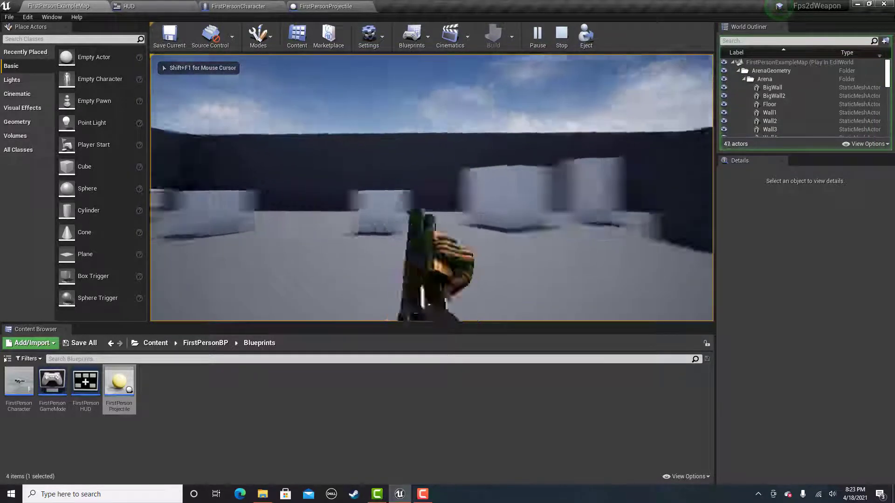
{"action": "key", "text": "w"}
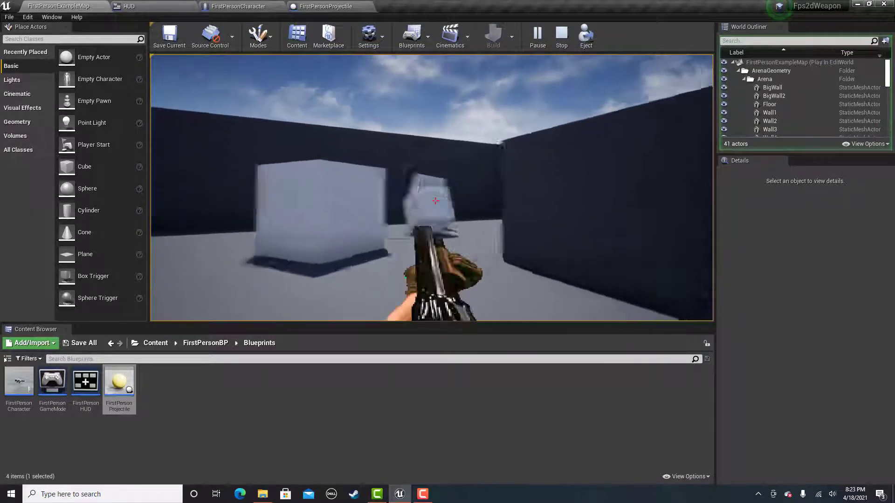
{"action": "key", "text": "w"}
{"action": "left_click", "coordinate": [431, 187]}
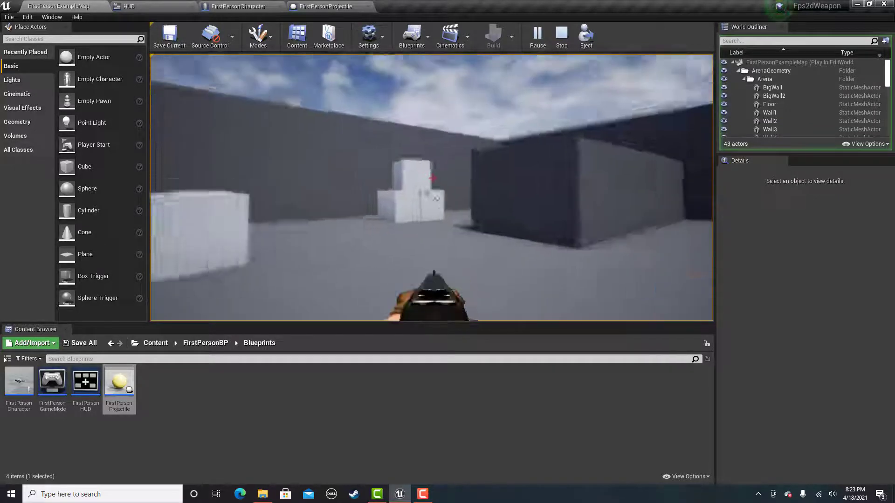
{"action": "key", "text": "w"}
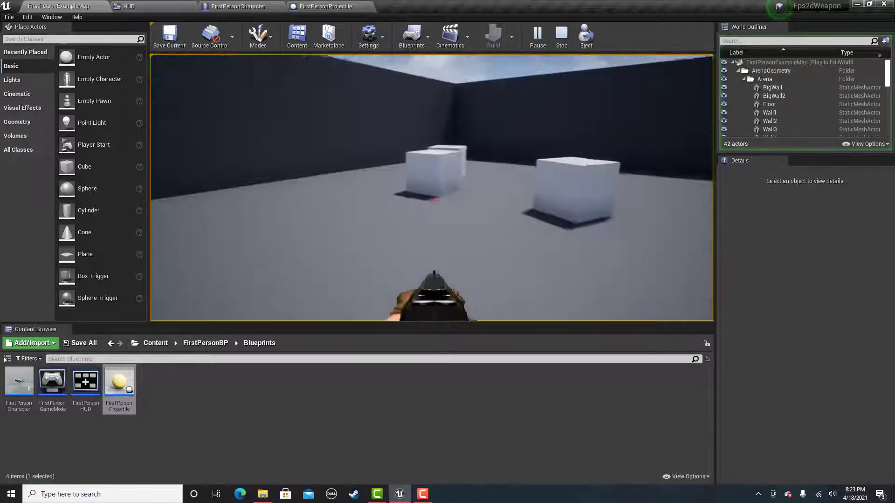
{"action": "key", "text": "w"}
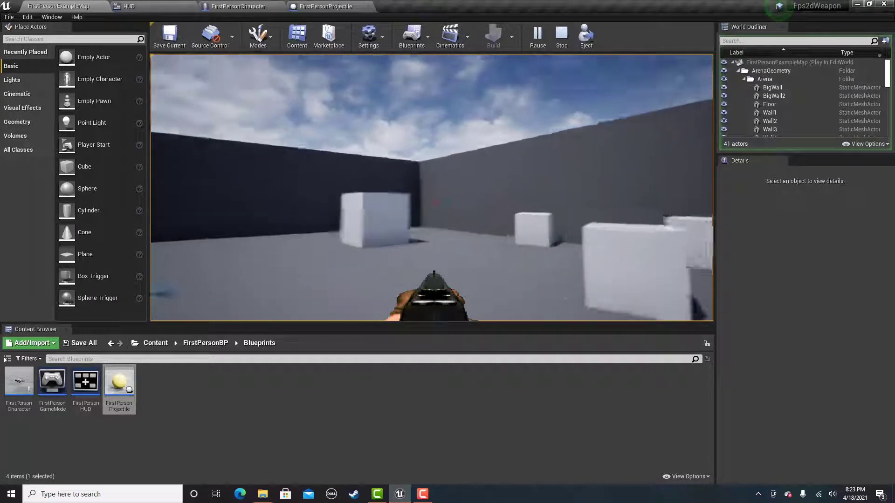
{"action": "key", "text": "w"}
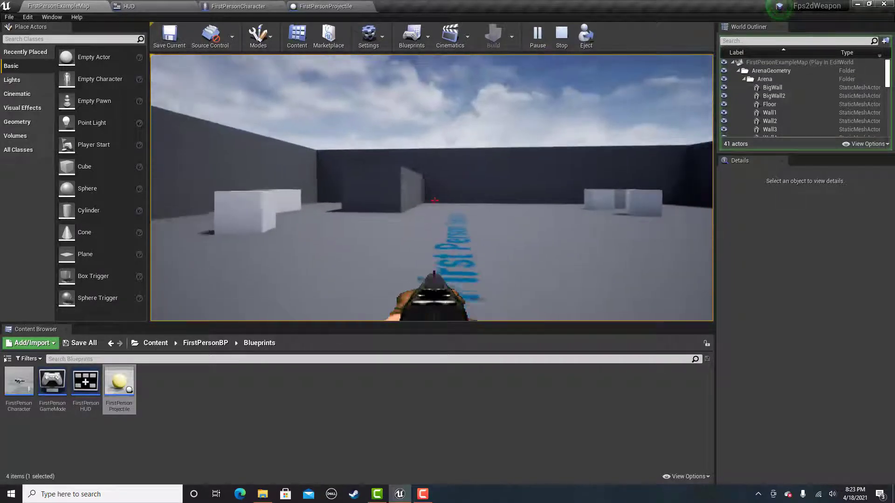
{"action": "key", "text": "w"}
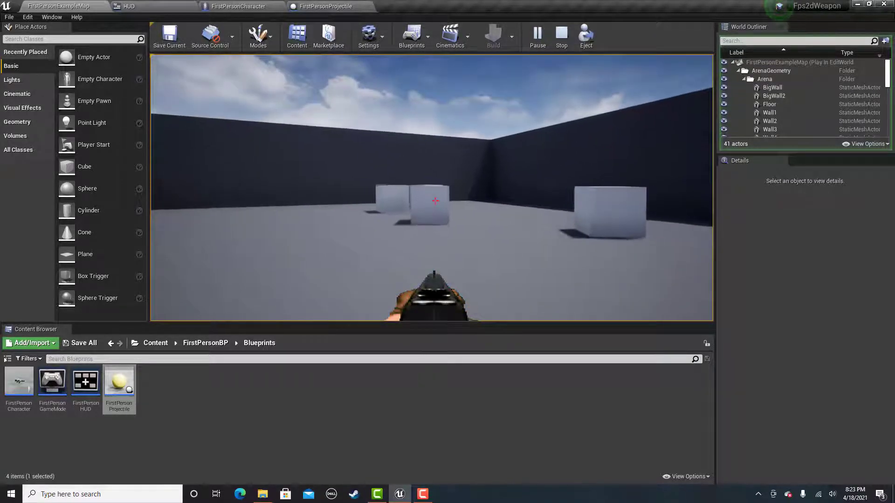
{"action": "key", "text": "w"}
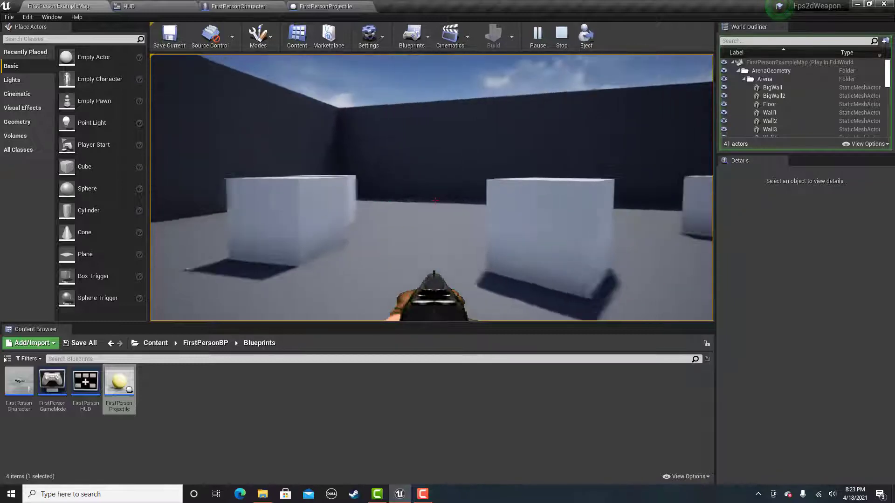
{"action": "key", "text": "w"}
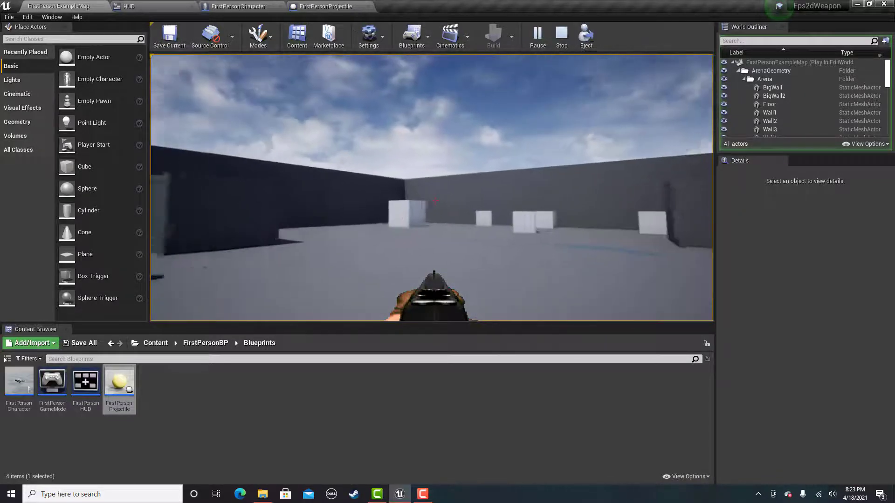
{"action": "key", "text": "w"}
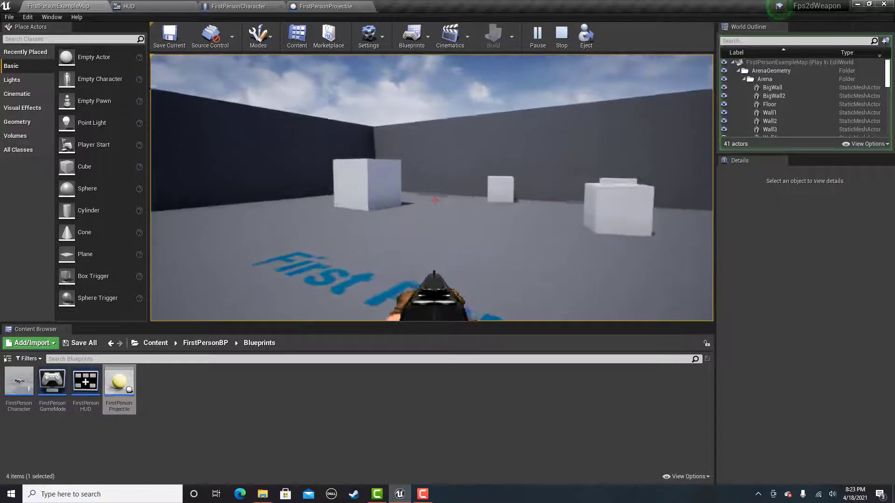